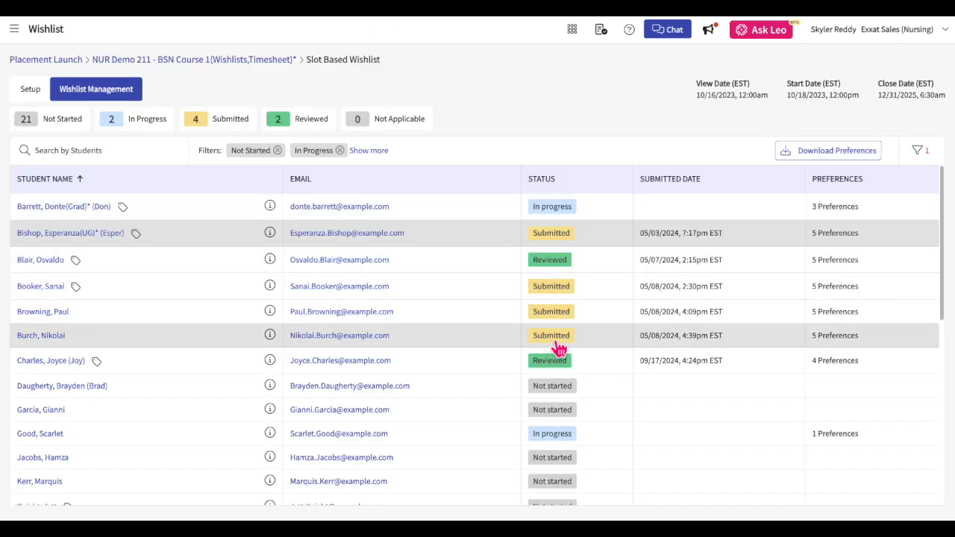
Review the student preferences submitted 05/08/2024 at 4:39pm, then the location's address edit panel.
{"action": "left_click", "coordinate": [551, 337]}
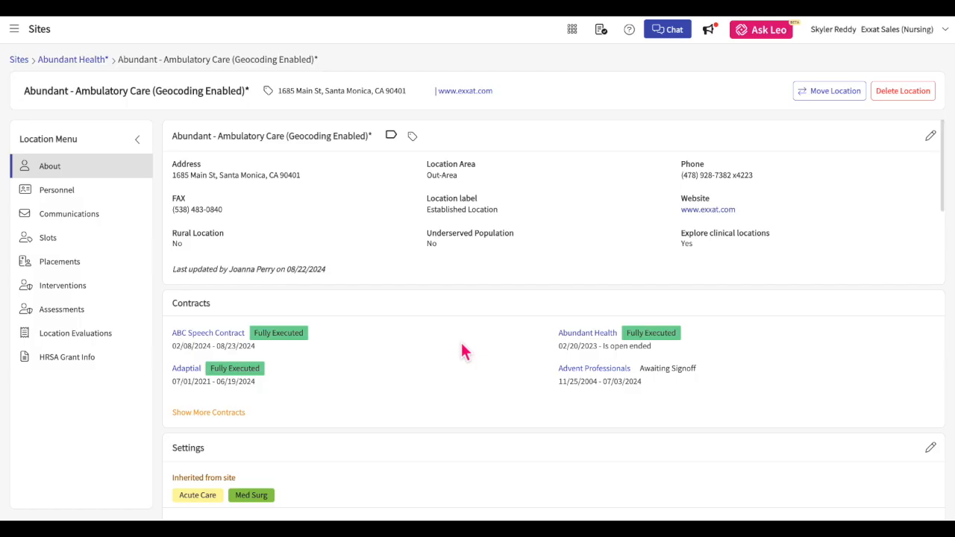
{"action": "scroll", "coordinate": [461, 342], "scroll_direction": "down", "scroll_amount": 5}
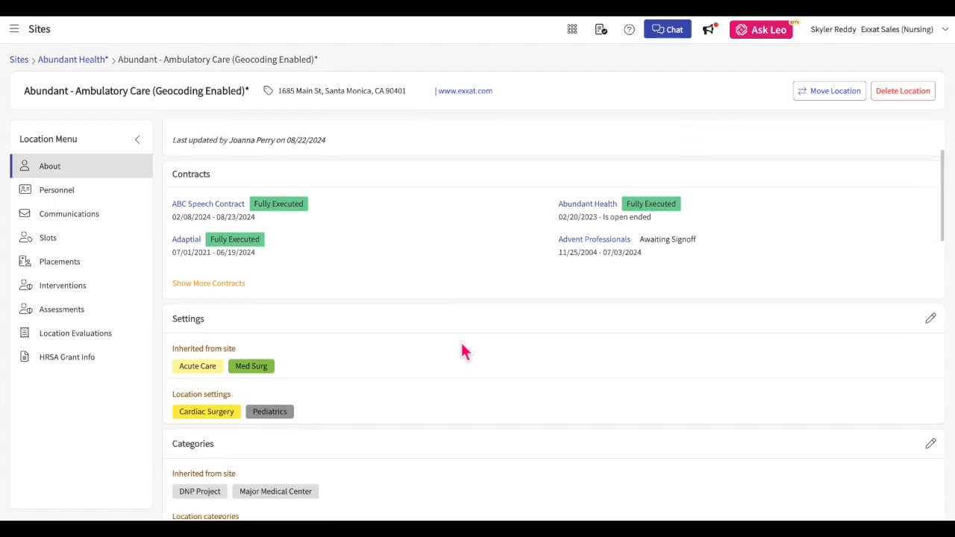
{"action": "scroll", "coordinate": [462, 351], "scroll_direction": "down", "scroll_amount": 5}
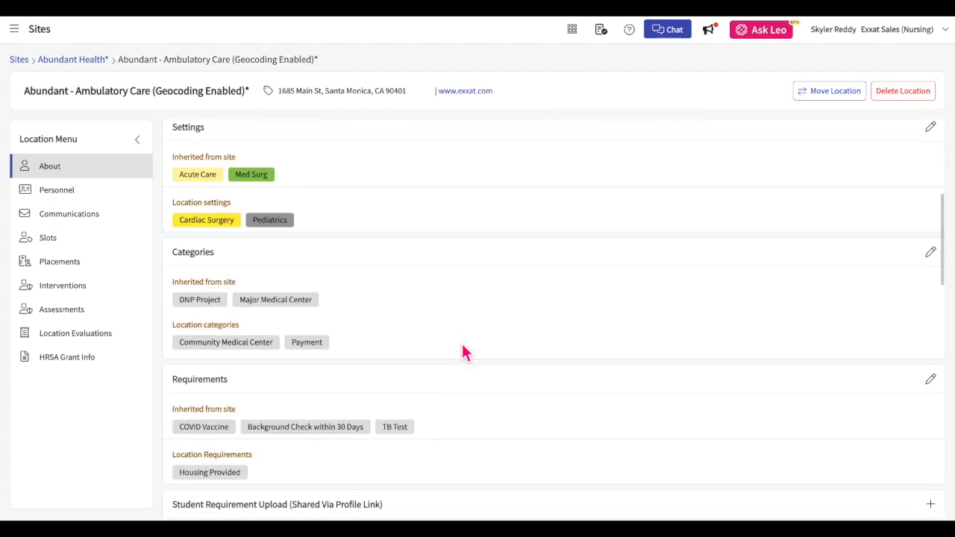
{"action": "scroll", "coordinate": [463, 350], "scroll_direction": "down", "scroll_amount": 3}
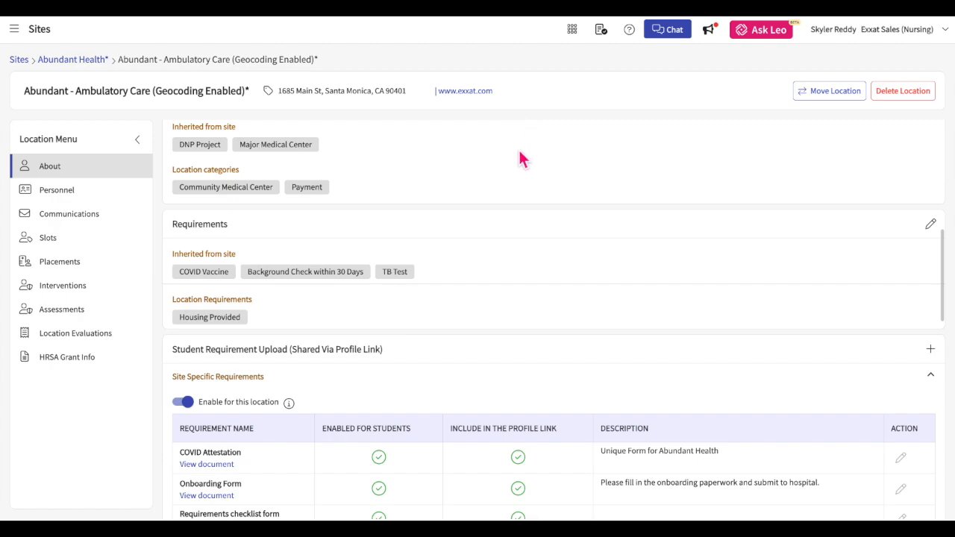
{"action": "scroll", "coordinate": [520, 154], "scroll_direction": "up", "scroll_amount": 8}
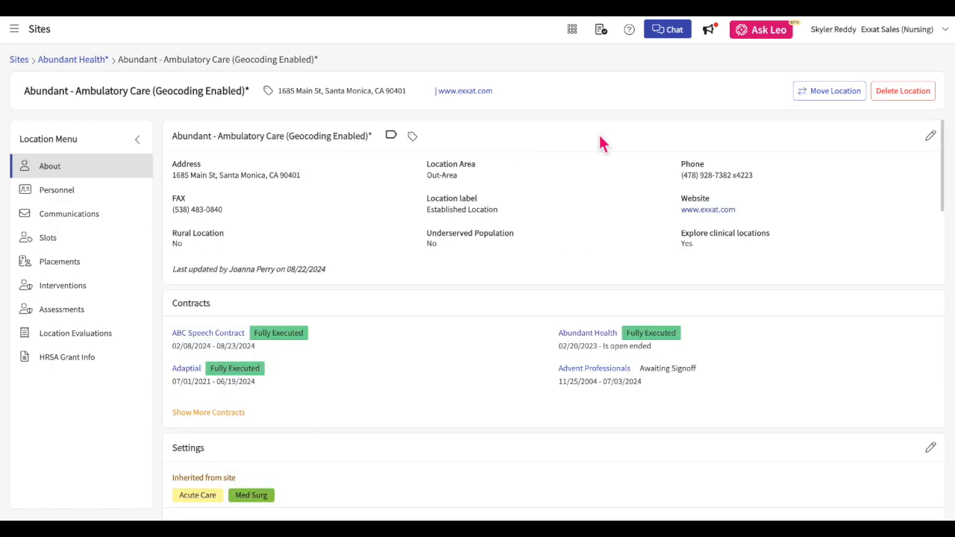
{"action": "left_click", "coordinate": [931, 138]}
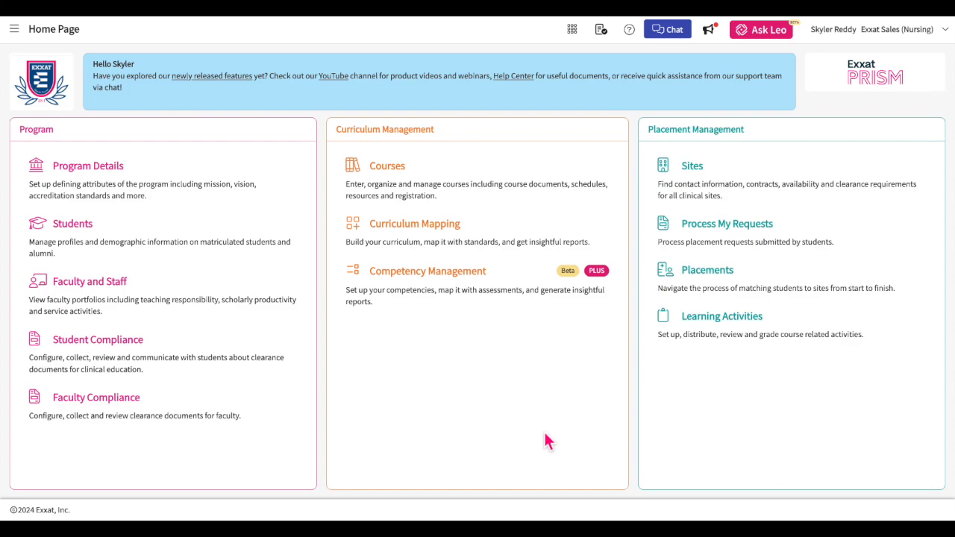
Go to Sites and show its Emails list of 23 communications.
{"action": "left_click", "coordinate": [697, 179]}
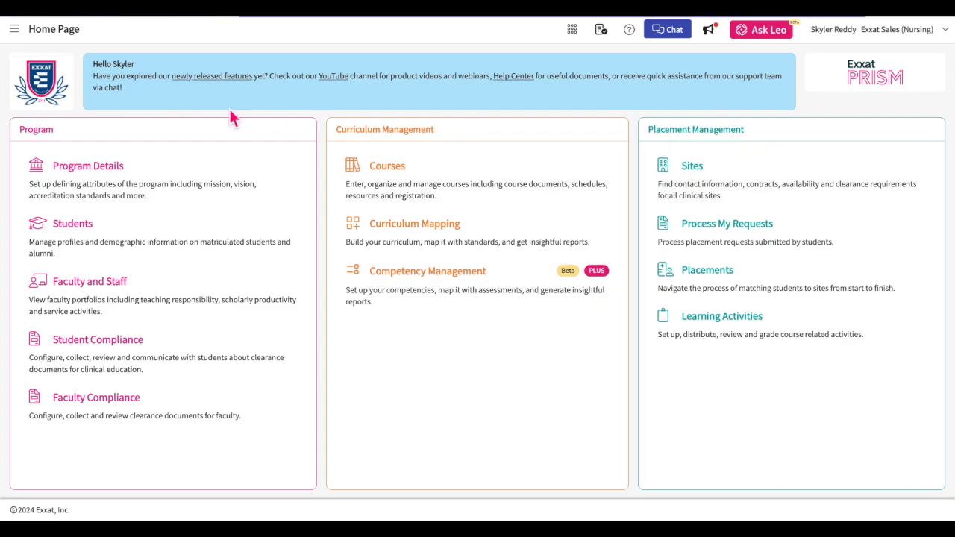
{"action": "left_click", "coordinate": [14, 28]}
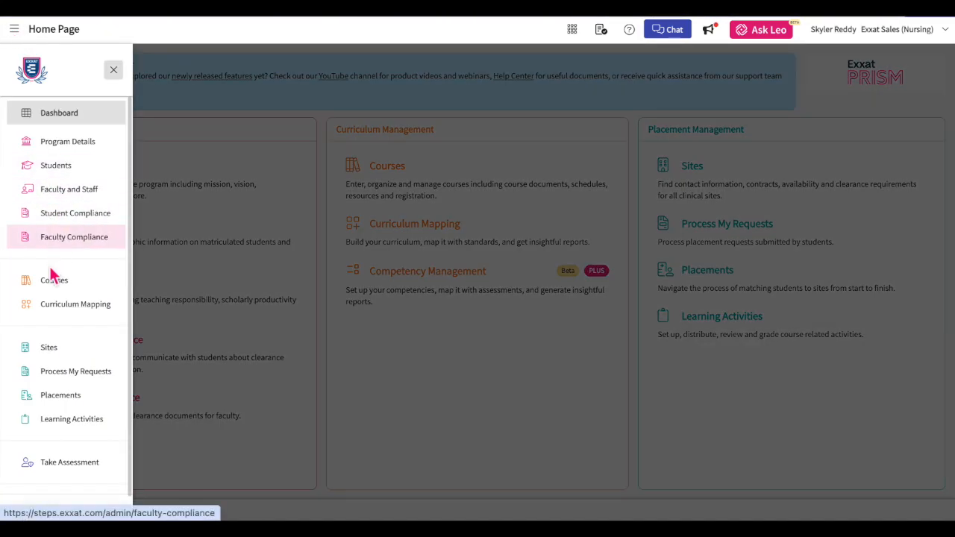
{"action": "left_click", "coordinate": [49, 347]}
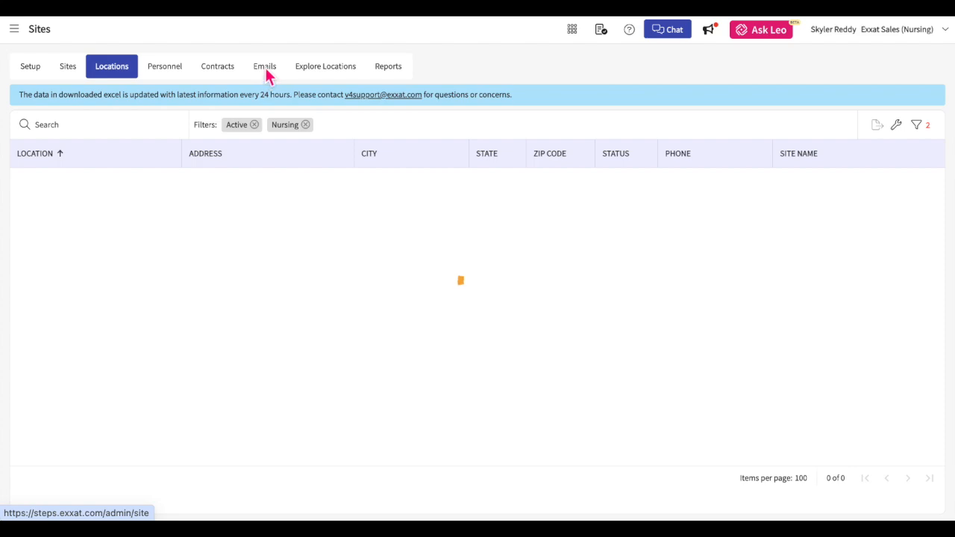
{"action": "left_click", "coordinate": [270, 73]}
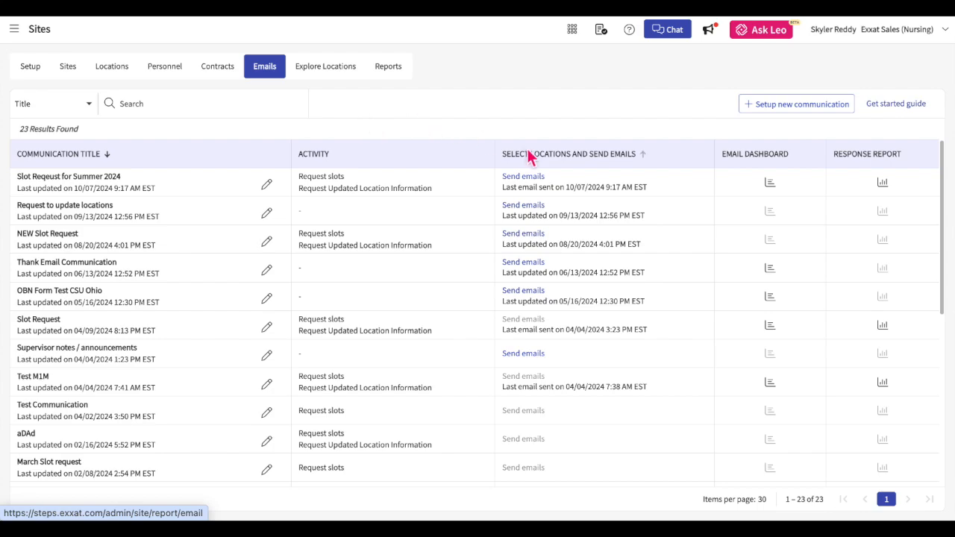
Start a new communication titled '2024 Slot Request'.
{"action": "left_click", "coordinate": [765, 115]}
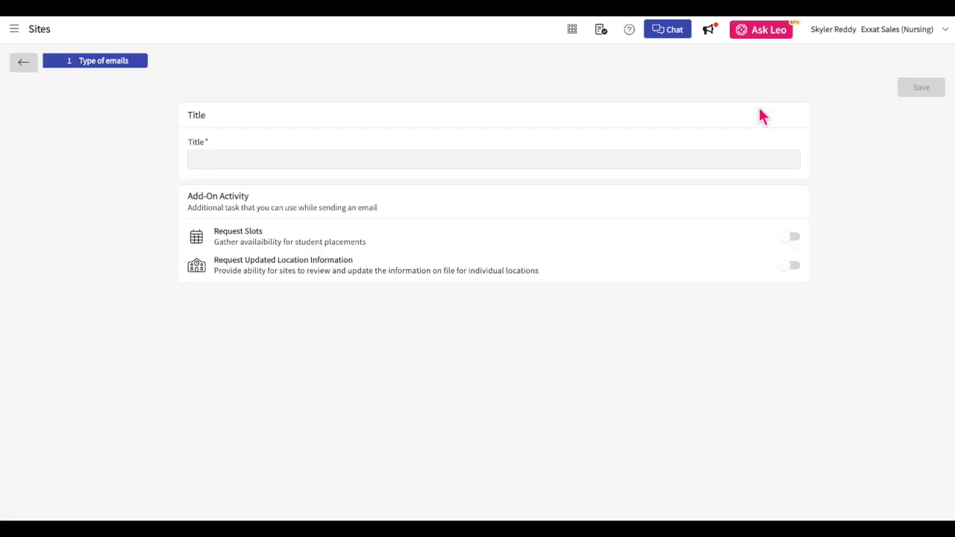
{"action": "left_click", "coordinate": [388, 164]}
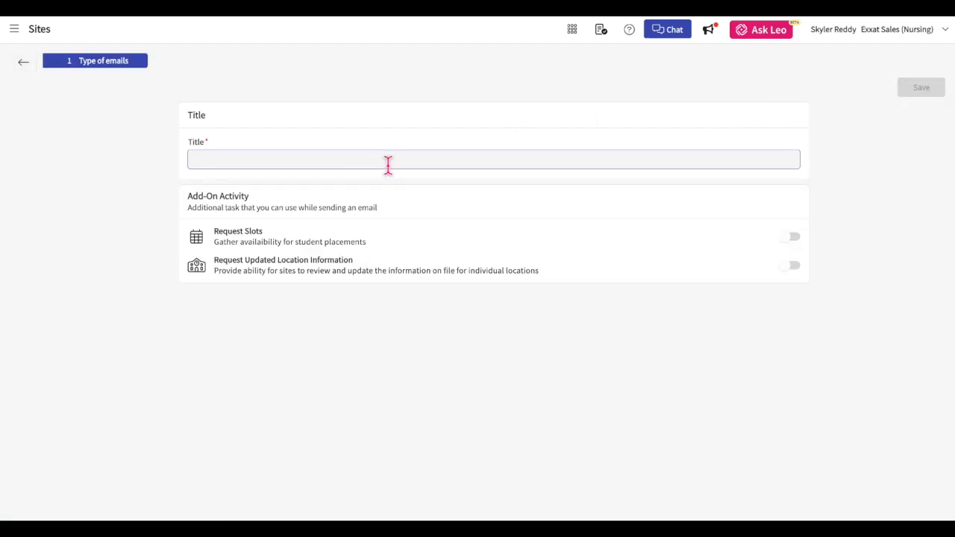
{"action": "type", "text": "2024 Slot Request"}
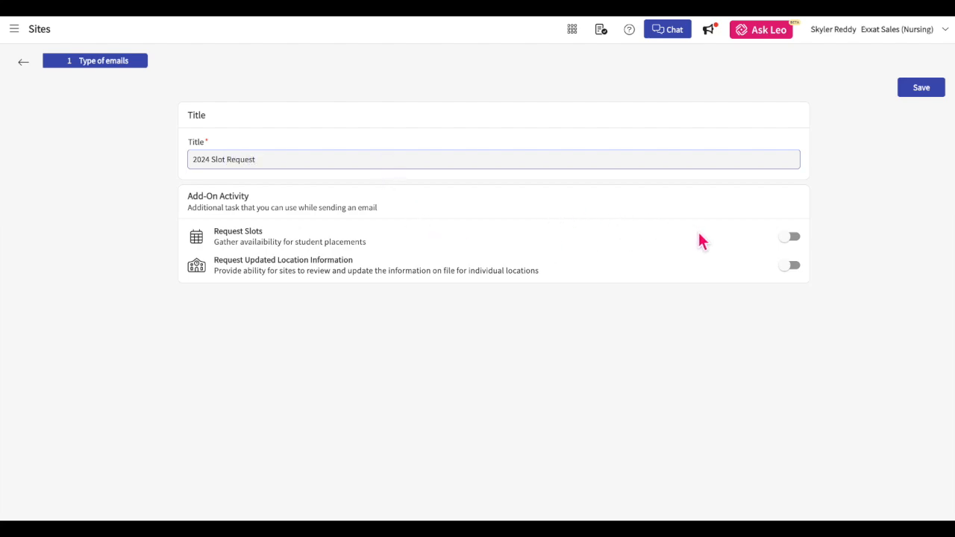
Enable the Request Slots and location-information-update add-ons and proceed to configuring them.
{"action": "left_click", "coordinate": [792, 237]}
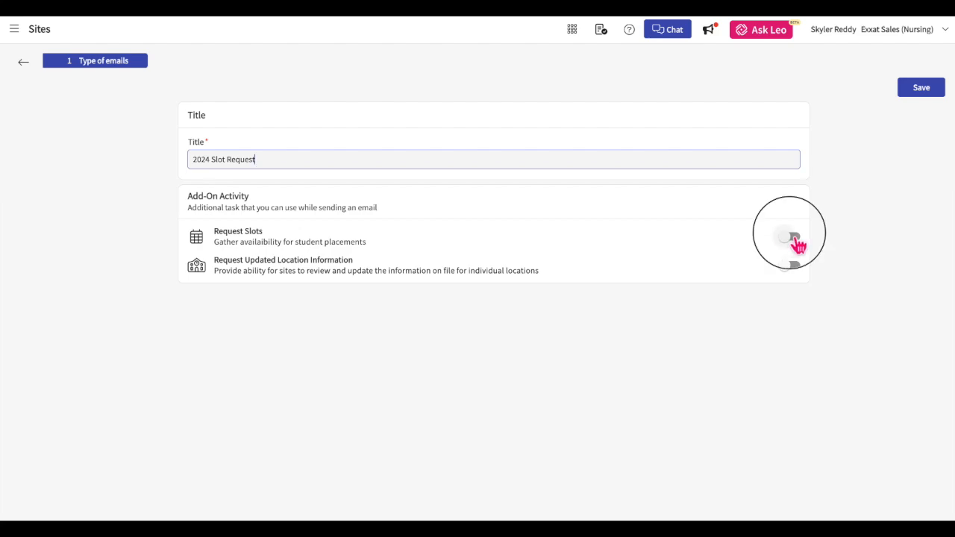
{"action": "left_click", "coordinate": [792, 236]}
{"action": "left_click", "coordinate": [791, 267]}
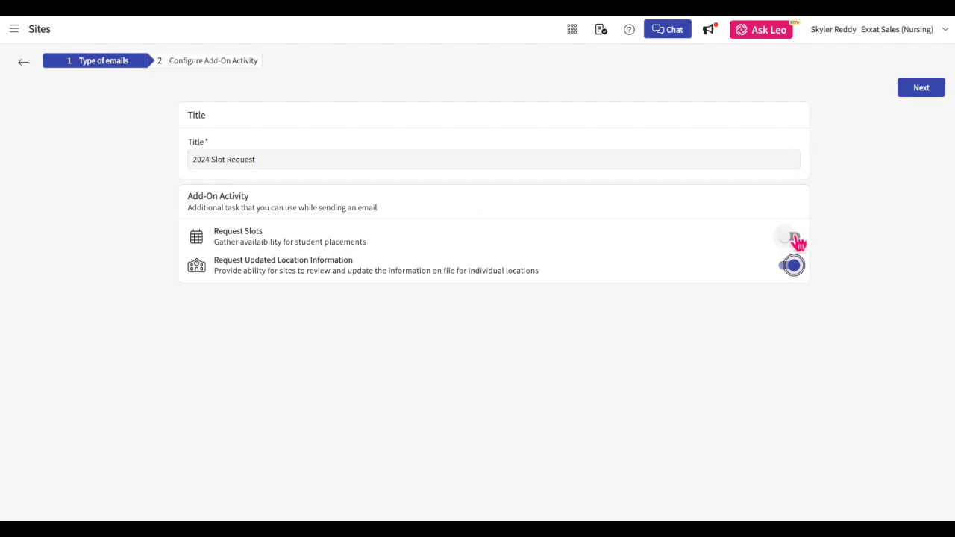
{"action": "left_click", "coordinate": [793, 267]}
{"action": "left_click", "coordinate": [792, 239]}
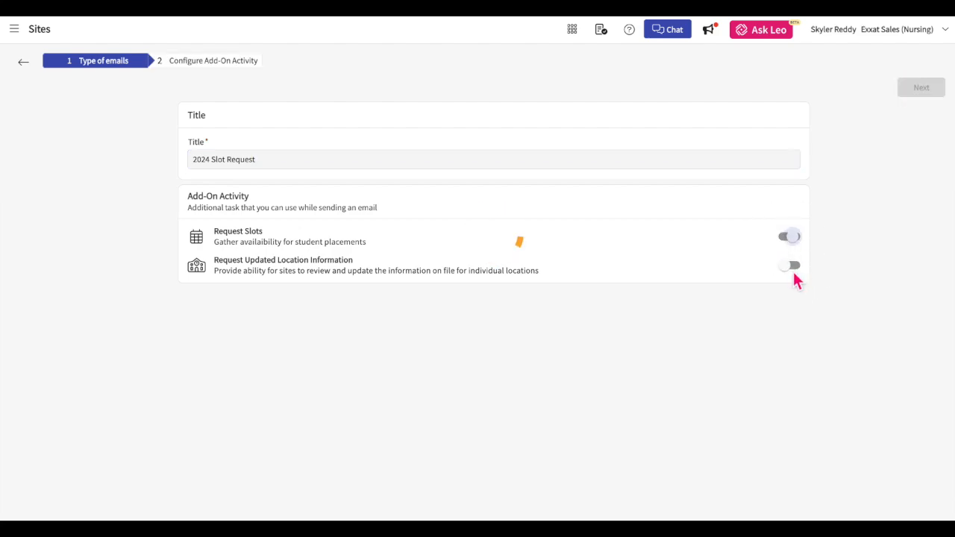
{"action": "left_click", "coordinate": [792, 267]}
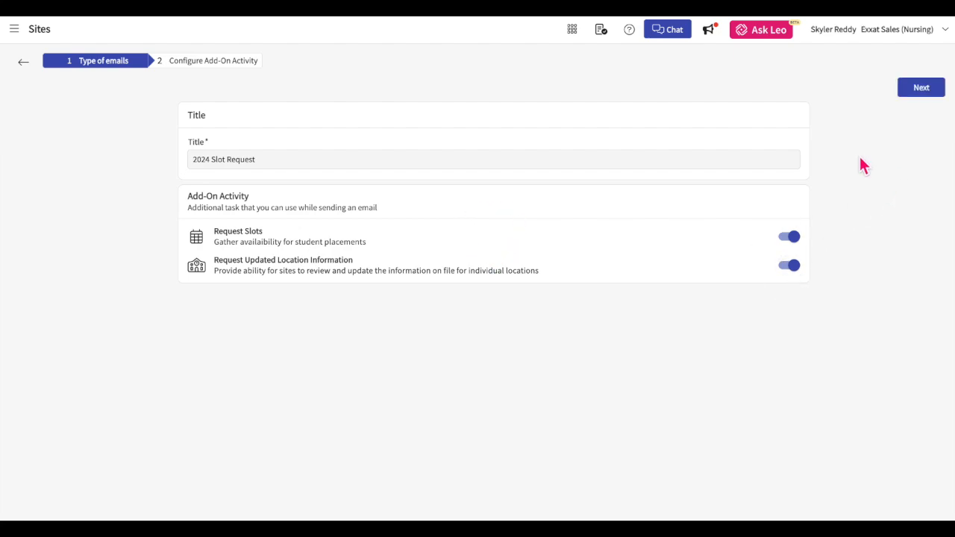
{"action": "left_click", "coordinate": [791, 236]}
{"action": "left_click", "coordinate": [794, 269]}
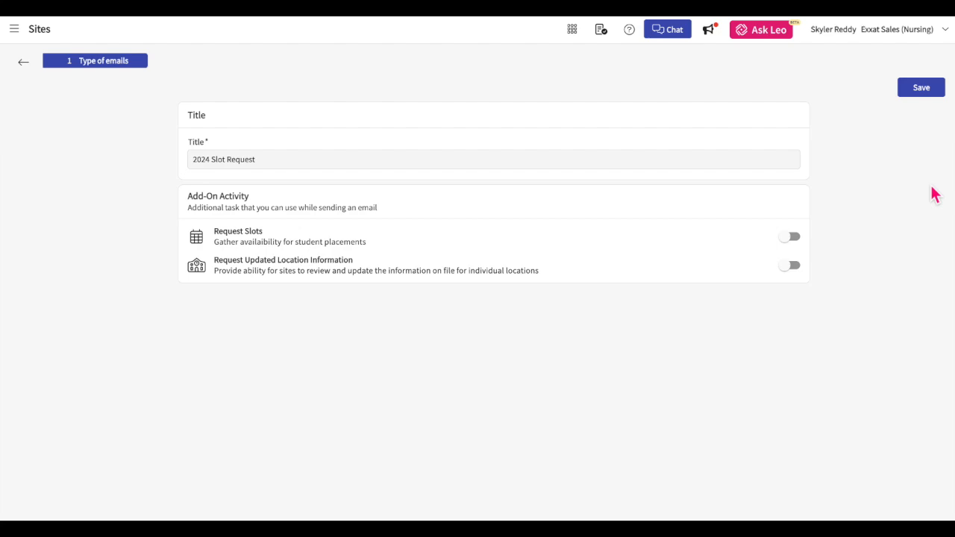
{"action": "left_click", "coordinate": [796, 239]}
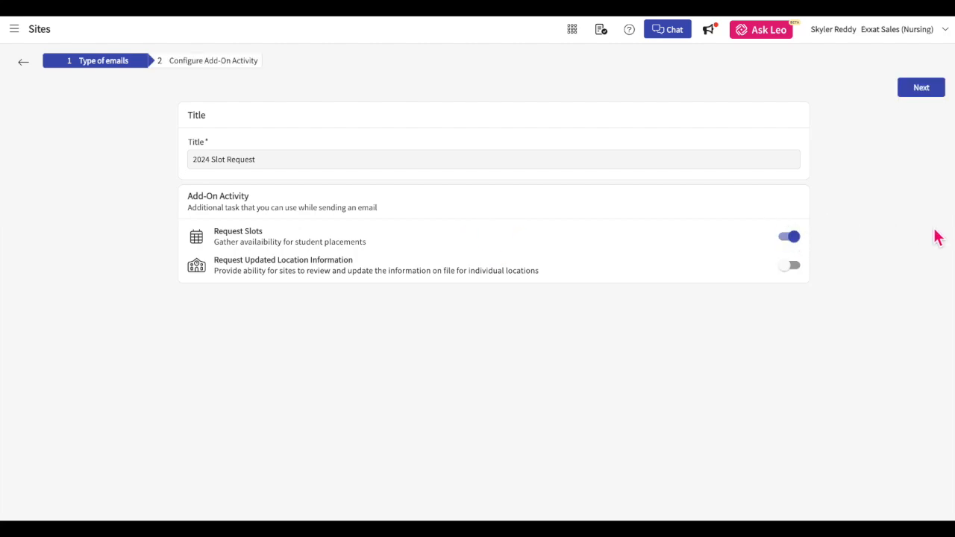
{"action": "left_click", "coordinate": [795, 237]}
{"action": "left_click", "coordinate": [791, 266]}
{"action": "left_click", "coordinate": [792, 237]}
{"action": "left_click", "coordinate": [932, 93]}
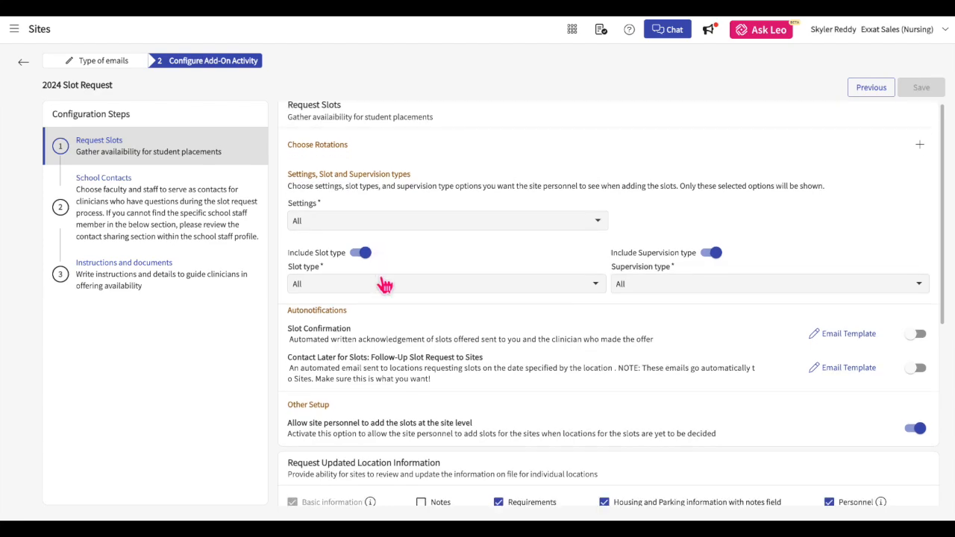
Add Rotation X - Spring 25 plus the 01/01/2025 and 12/01/2024 Upcoming Rotations from all calendar years.
{"action": "left_click", "coordinate": [920, 154]}
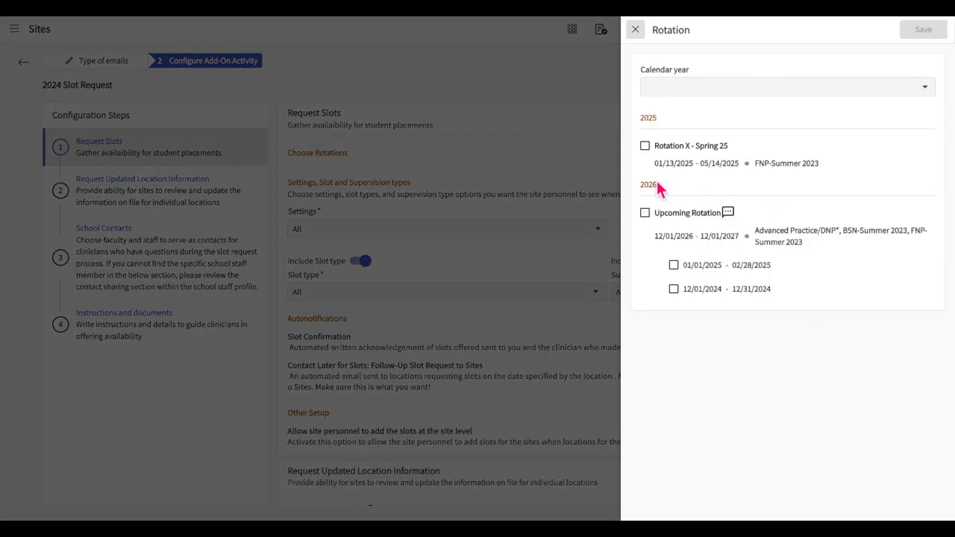
{"action": "left_click", "coordinate": [651, 155]}
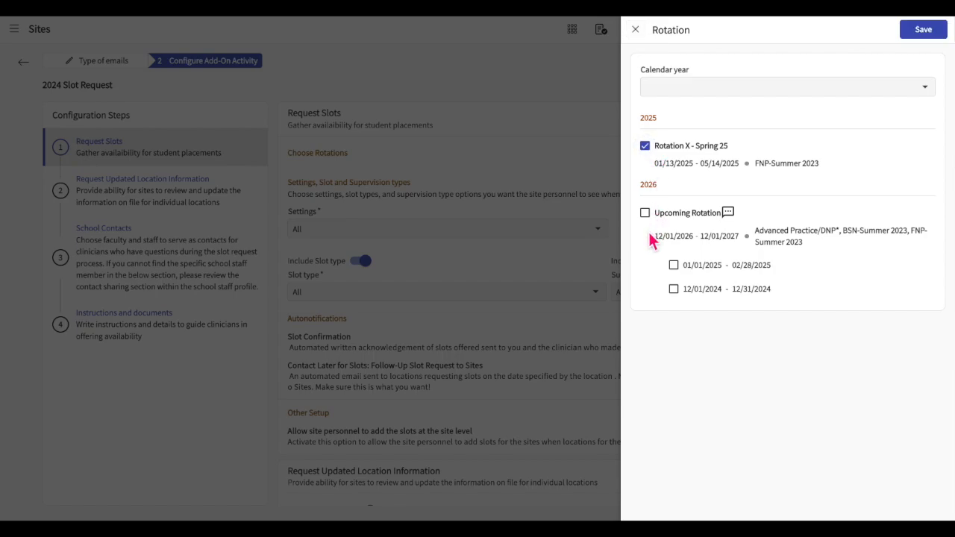
{"action": "left_click", "coordinate": [645, 147]}
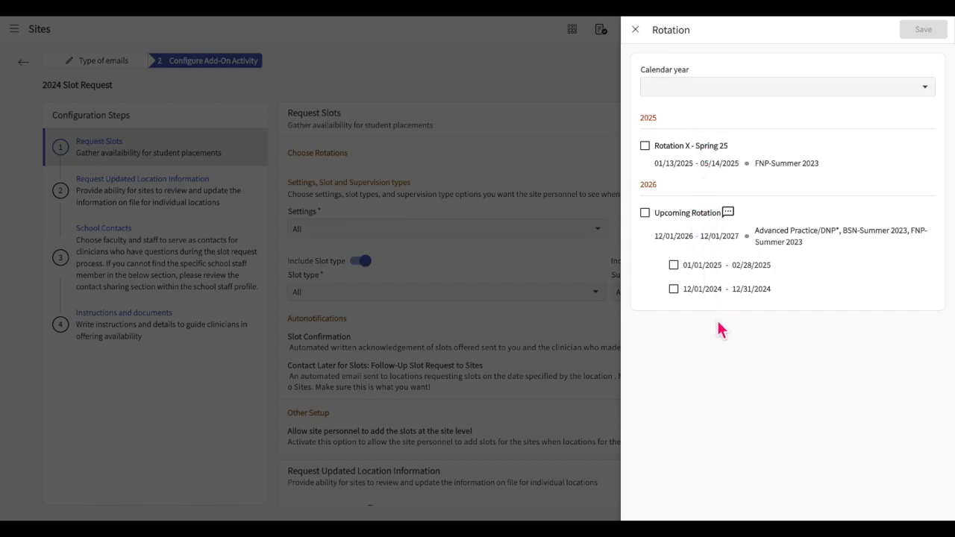
{"action": "left_click", "coordinate": [910, 92]}
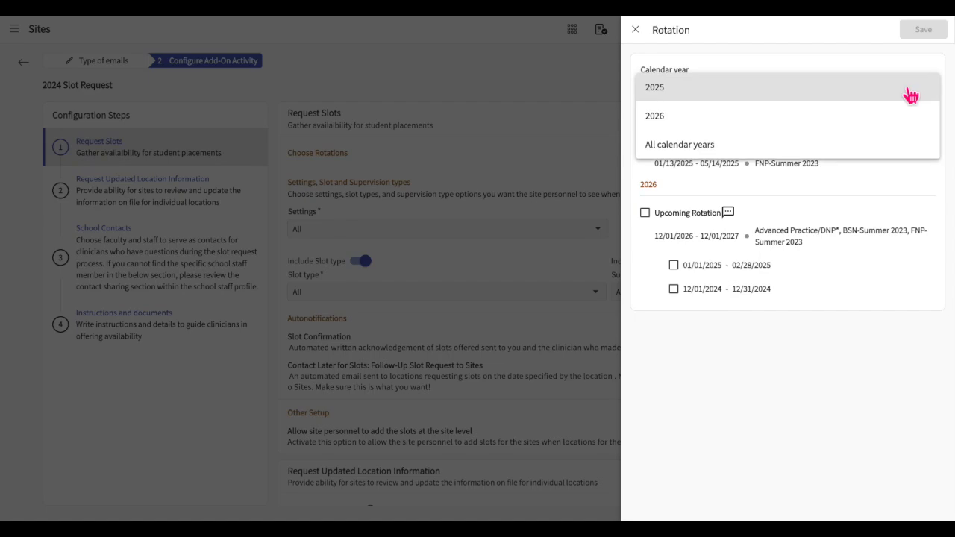
{"action": "left_click", "coordinate": [715, 145]}
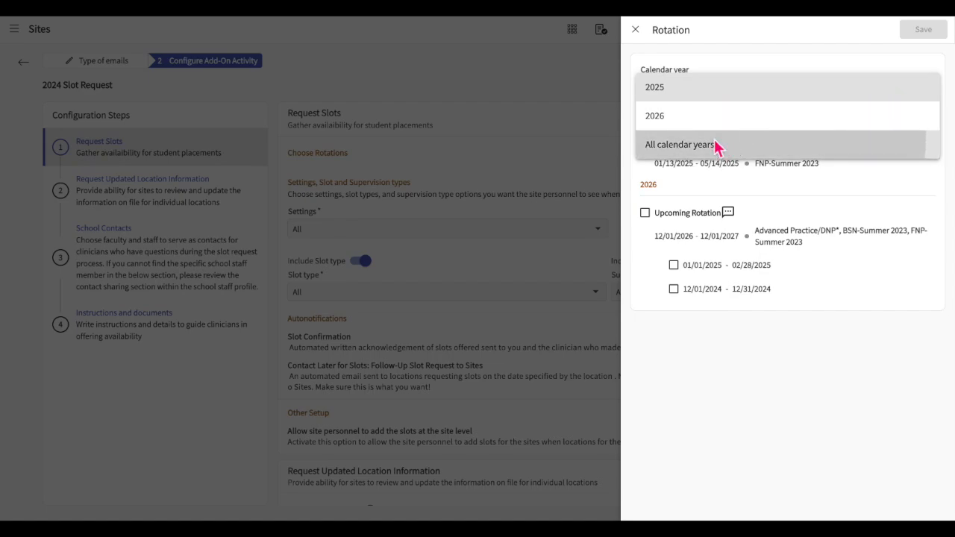
{"action": "left_click", "coordinate": [645, 146]}
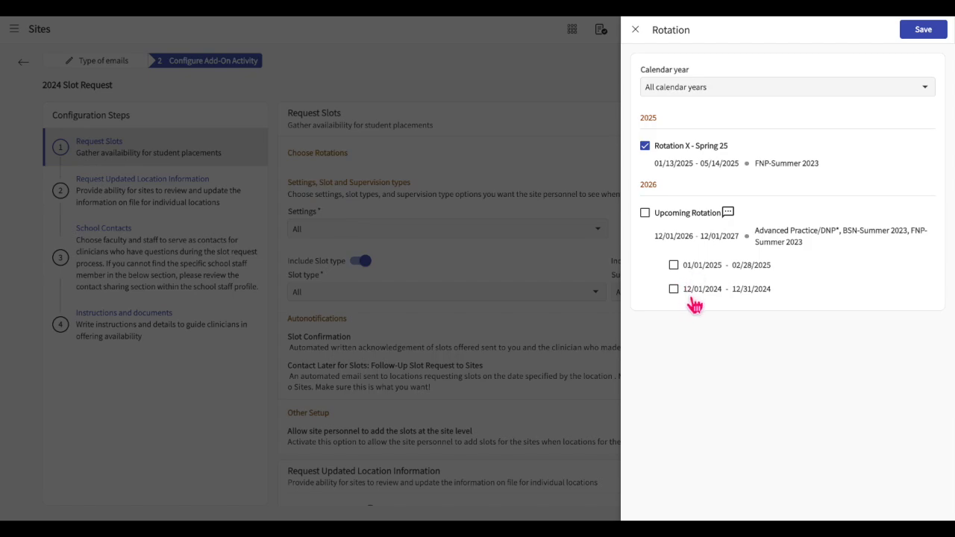
{"action": "left_click", "coordinate": [675, 266]}
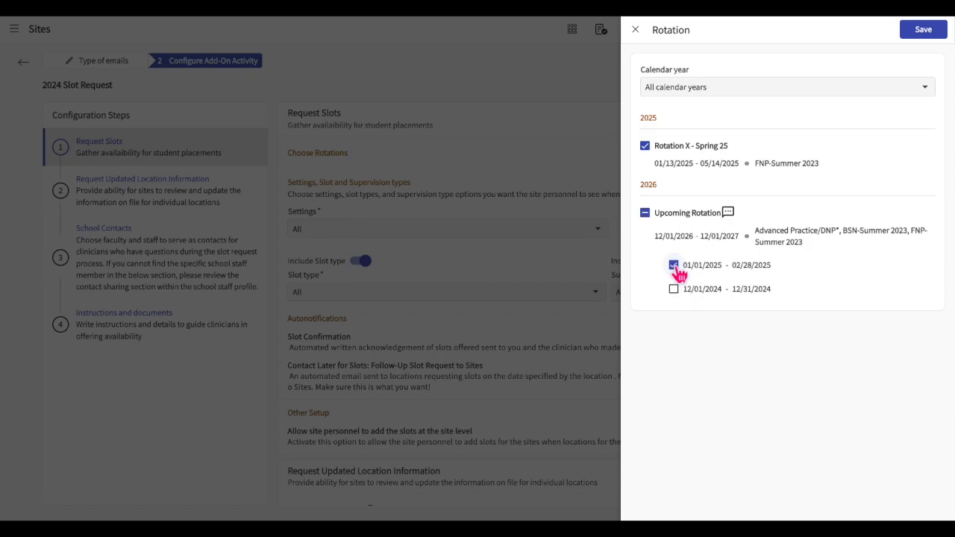
{"action": "left_click", "coordinate": [675, 290]}
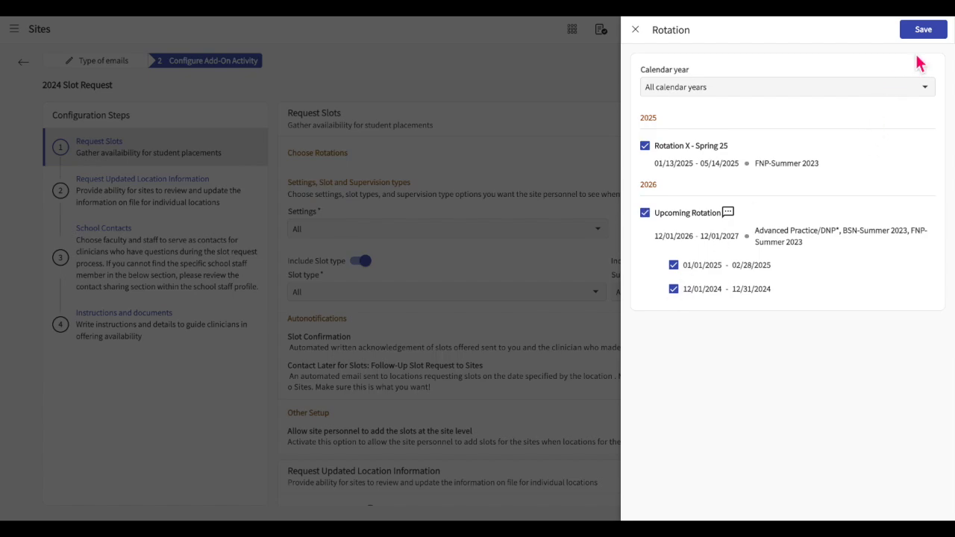
{"action": "left_click", "coordinate": [929, 34]}
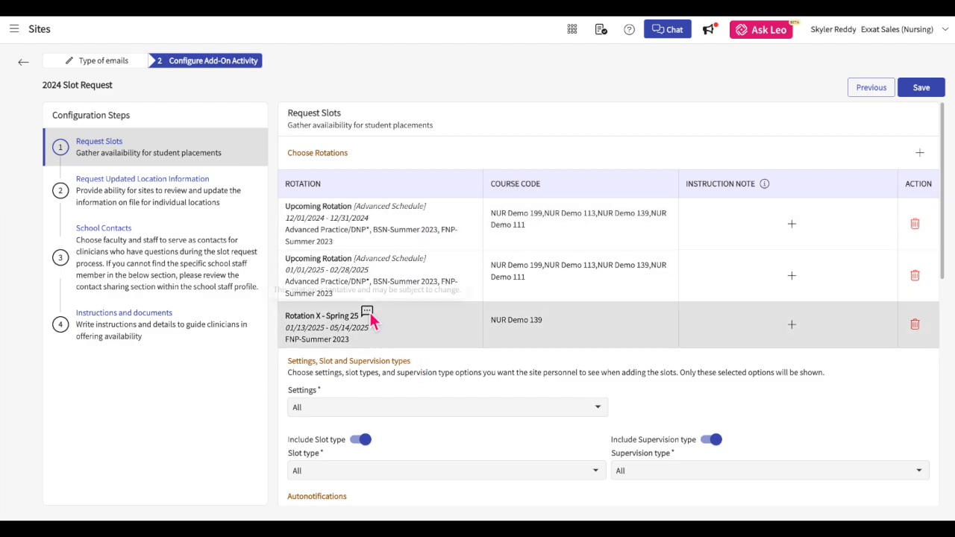
Give Rotation X - Spring 25 the note 'We can only accept slots of the Pediatric setting for this rotation.'.
{"action": "mouse_move", "coordinate": [366, 314]}
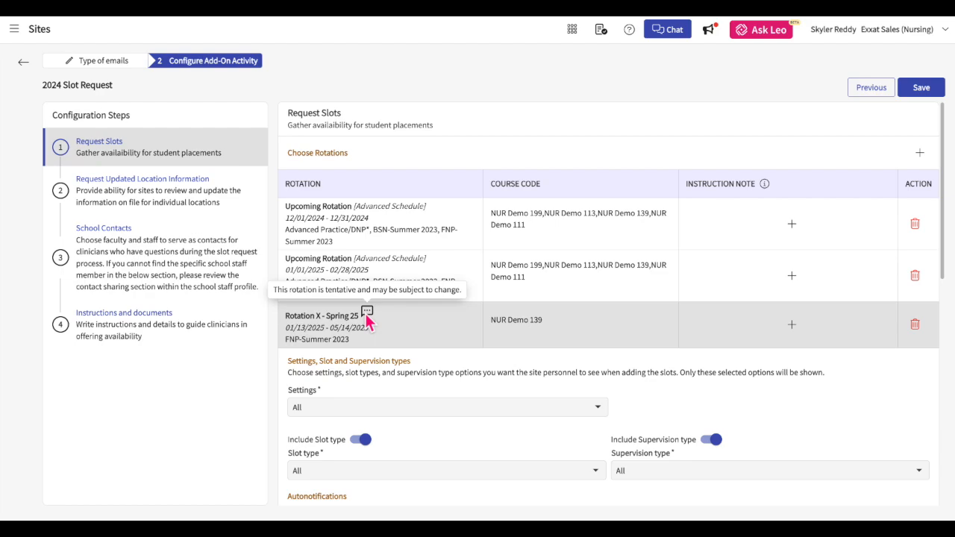
{"action": "left_click", "coordinate": [795, 335]}
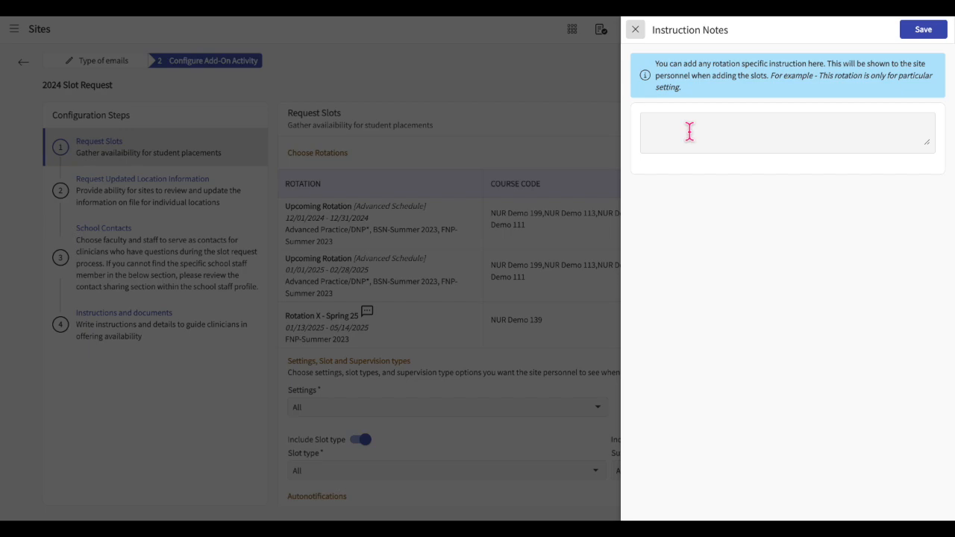
{"action": "left_click", "coordinate": [689, 131]}
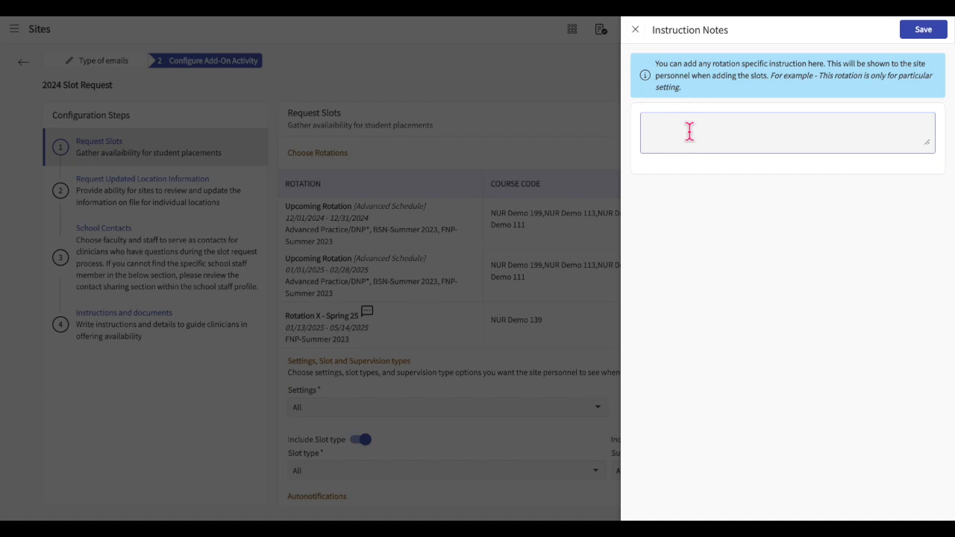
{"action": "type", "text": "We can only accept slots of the Pediatric setting for this rotation."}
{"action": "left_click", "coordinate": [798, 300]}
{"action": "left_click", "coordinate": [920, 33]}
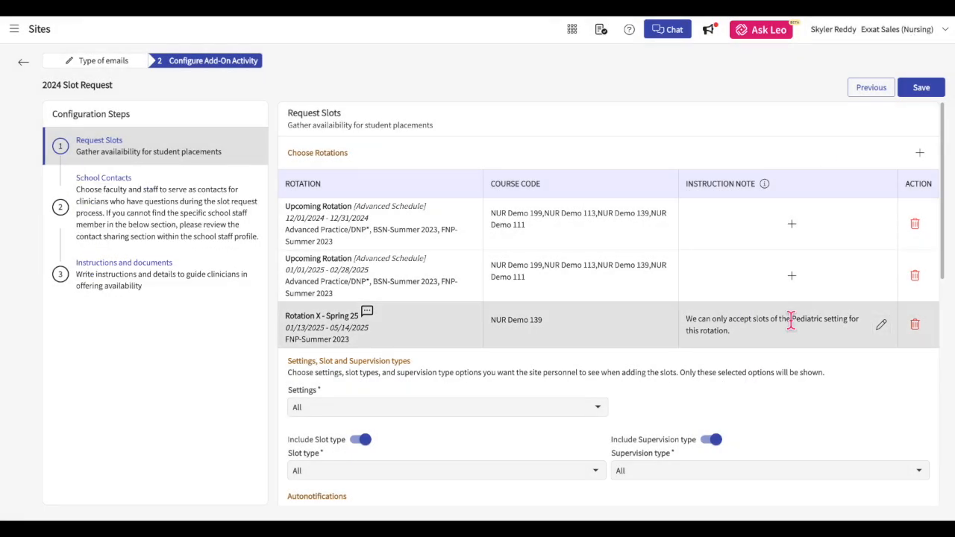
Delete the 12/01/2024 - 12/31/2024 Upcoming Rotation from the slot request.
{"action": "left_click", "coordinate": [916, 226]}
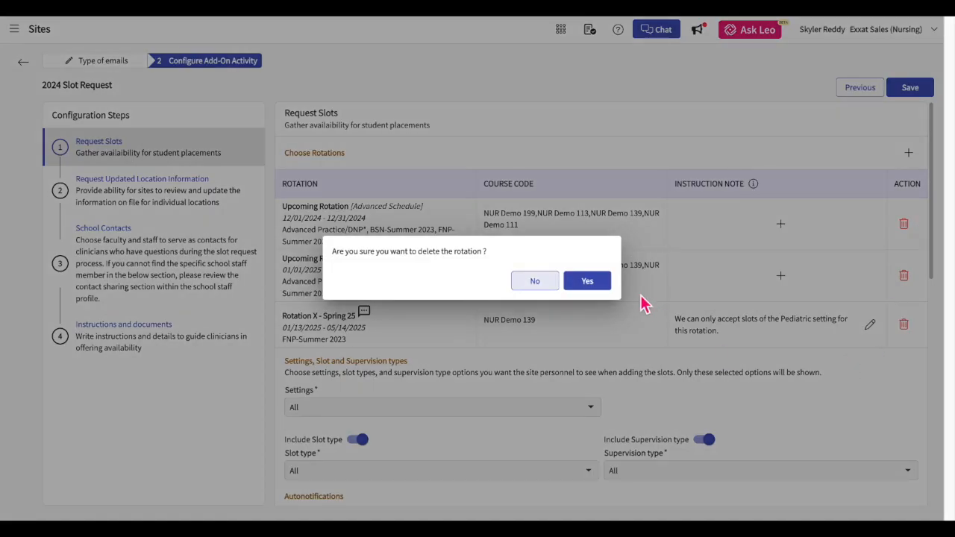
{"action": "left_click", "coordinate": [584, 280]}
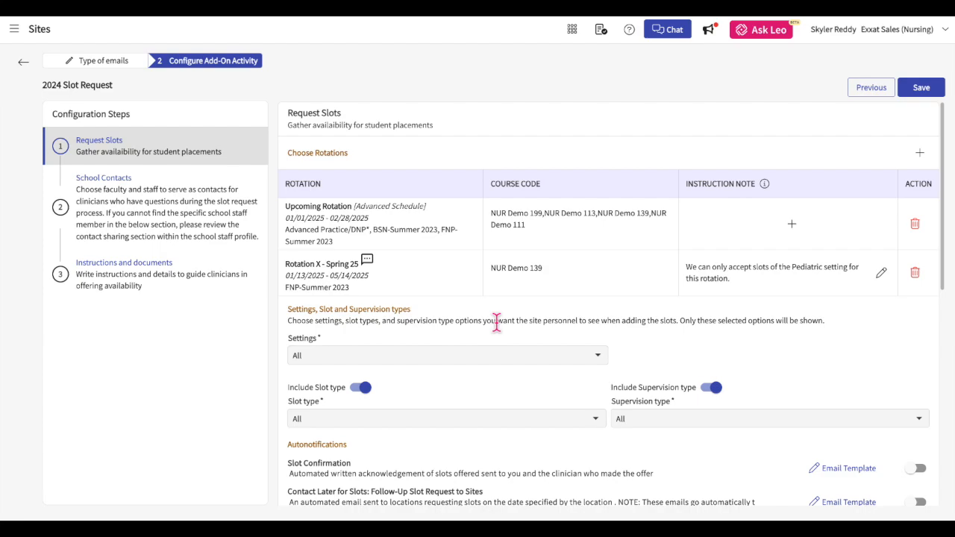
Remove In Patient from the allowed settings.
{"action": "left_click", "coordinate": [599, 357]}
{"action": "scroll", "coordinate": [529, 415], "scroll_direction": "down", "scroll_amount": 5}
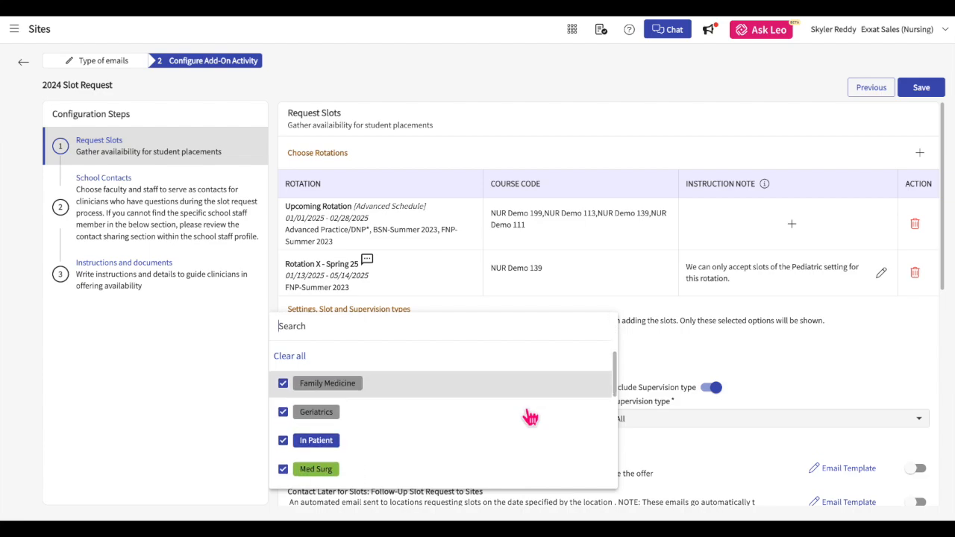
{"action": "left_click", "coordinate": [331, 389]}
{"action": "left_click", "coordinate": [723, 361]}
Stop including slot type and supervision type in the request.
{"action": "left_click", "coordinate": [443, 422]}
{"action": "left_click", "coordinate": [770, 421]}
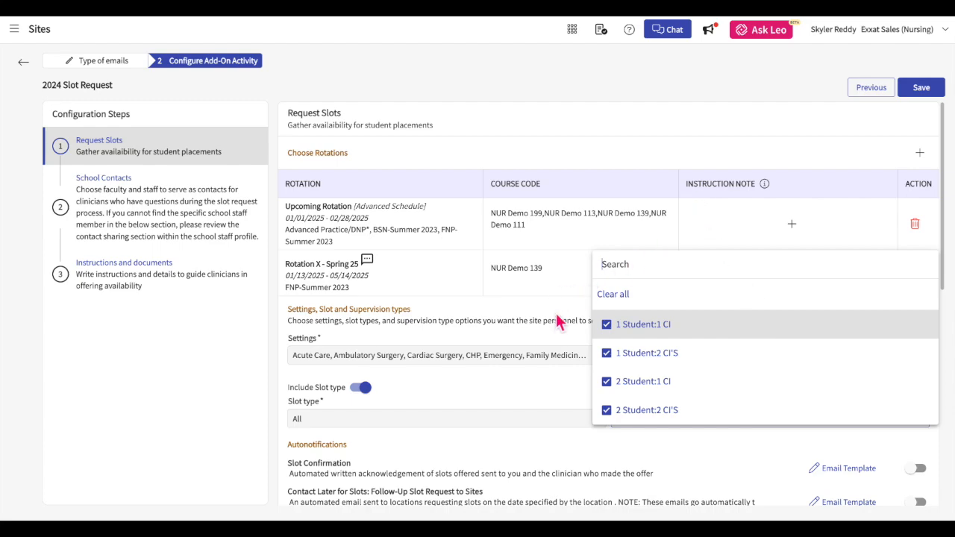
{"action": "left_click", "coordinate": [573, 340]}
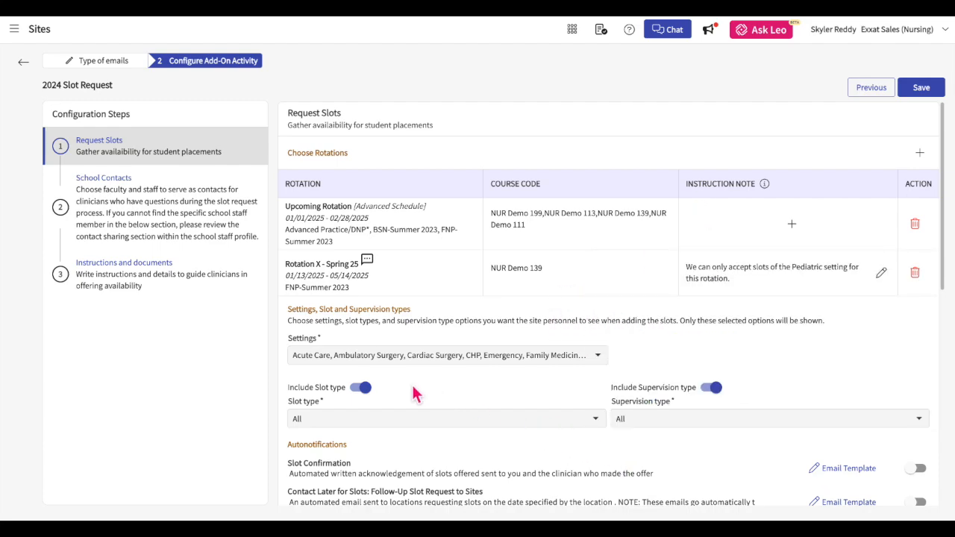
{"action": "left_click", "coordinate": [364, 388]}
{"action": "left_click", "coordinate": [715, 394]}
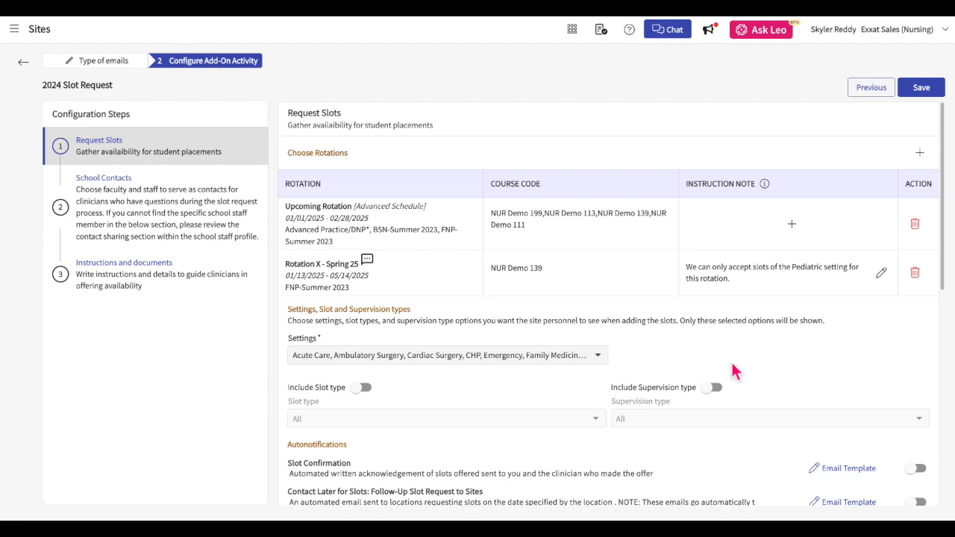
{"action": "scroll", "coordinate": [734, 371], "scroll_direction": "down", "scroll_amount": 2}
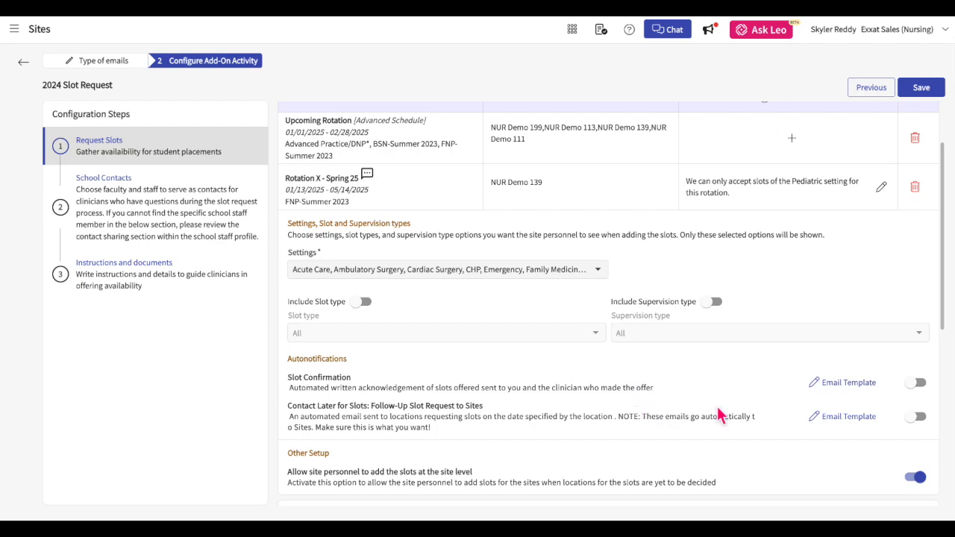
Turn on Slot Confirmation and Contact Later autonotifications and save the Slot Confirmation site template.
{"action": "left_click", "coordinate": [918, 387]}
{"action": "left_click", "coordinate": [919, 420]}
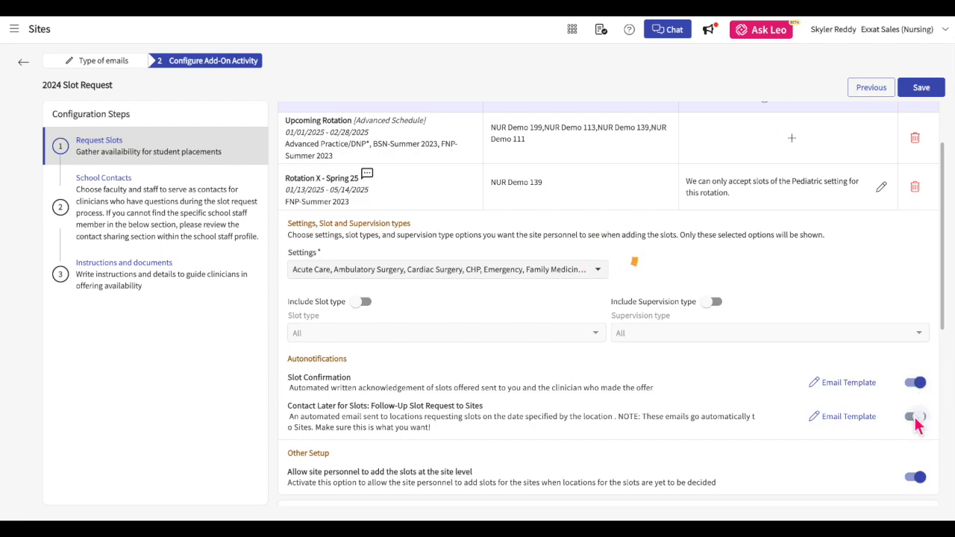
{"action": "left_click", "coordinate": [850, 382]}
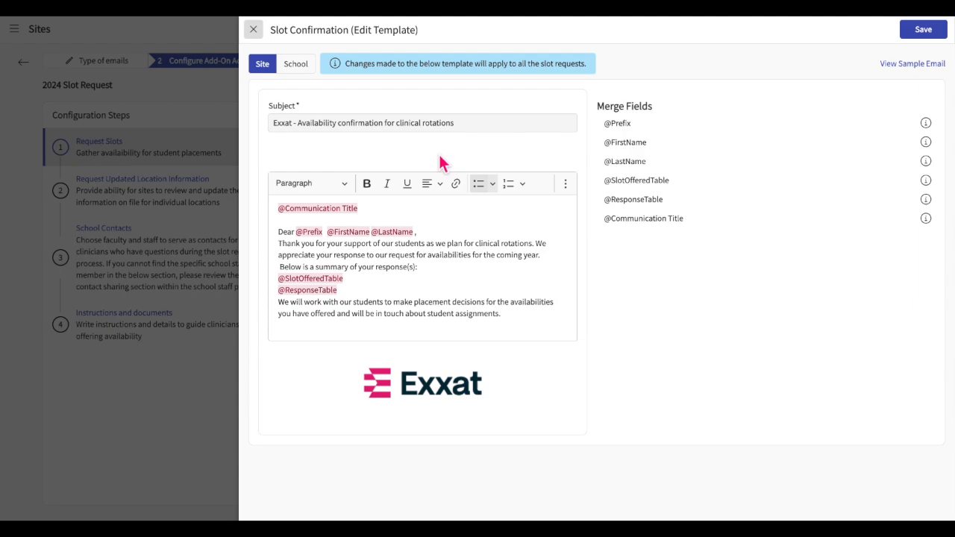
{"action": "left_click", "coordinate": [362, 125]}
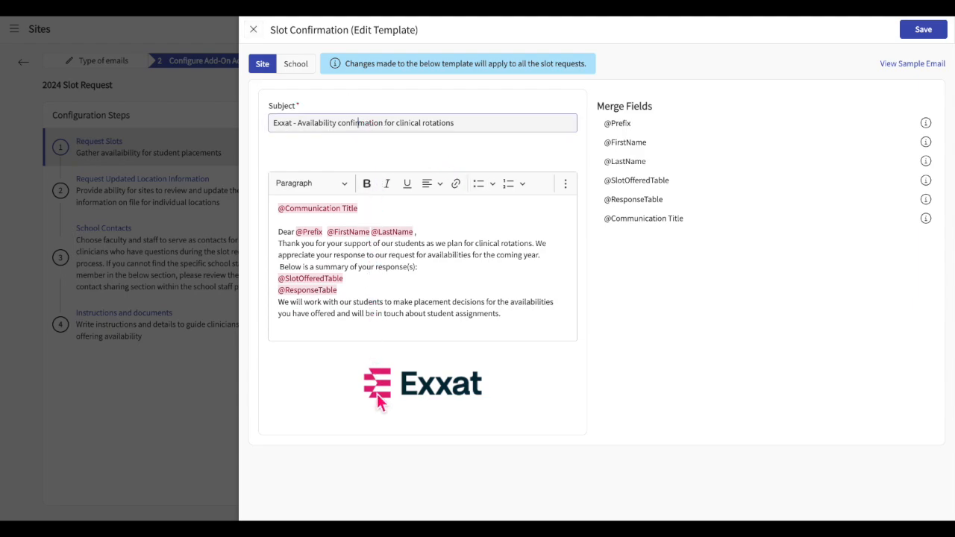
{"action": "left_click", "coordinate": [342, 209]}
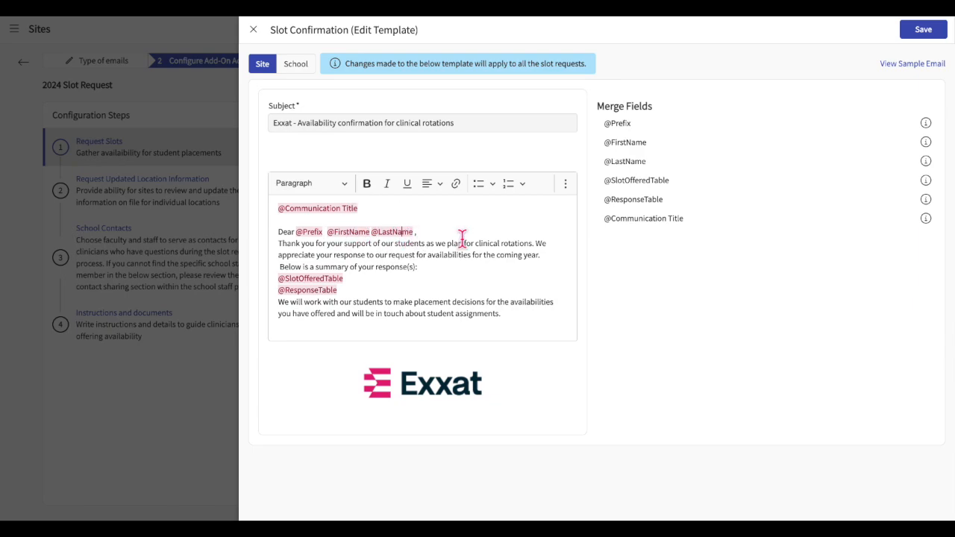
{"action": "key", "text": "Up"}
{"action": "type", "text": "@"}
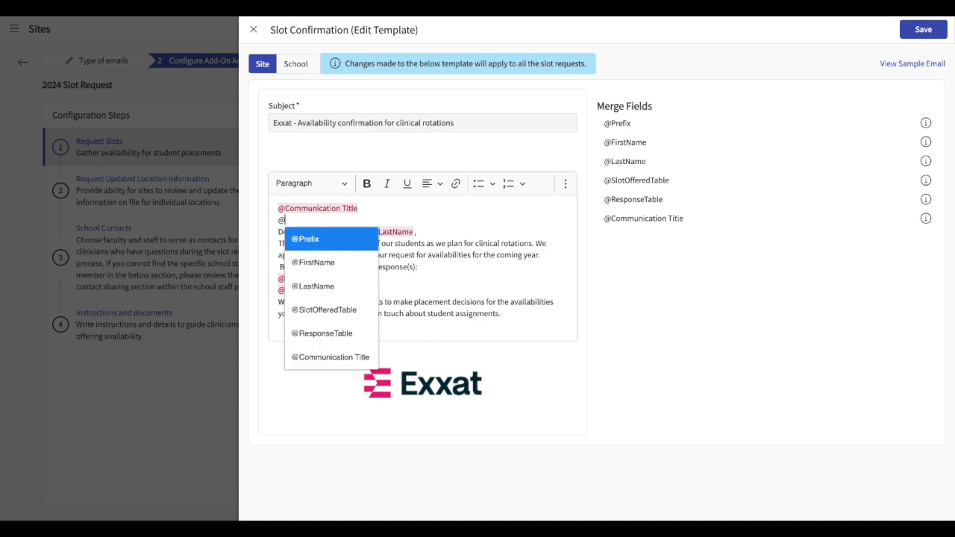
{"action": "left_click", "coordinate": [332, 270]}
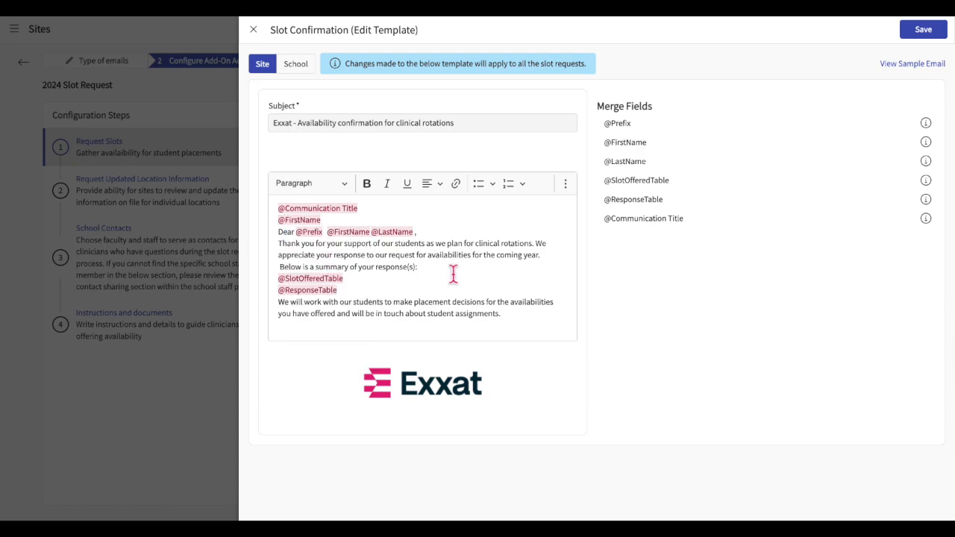
{"action": "key", "text": "BackSpace"}
{"action": "key", "text": "BackSpace"}
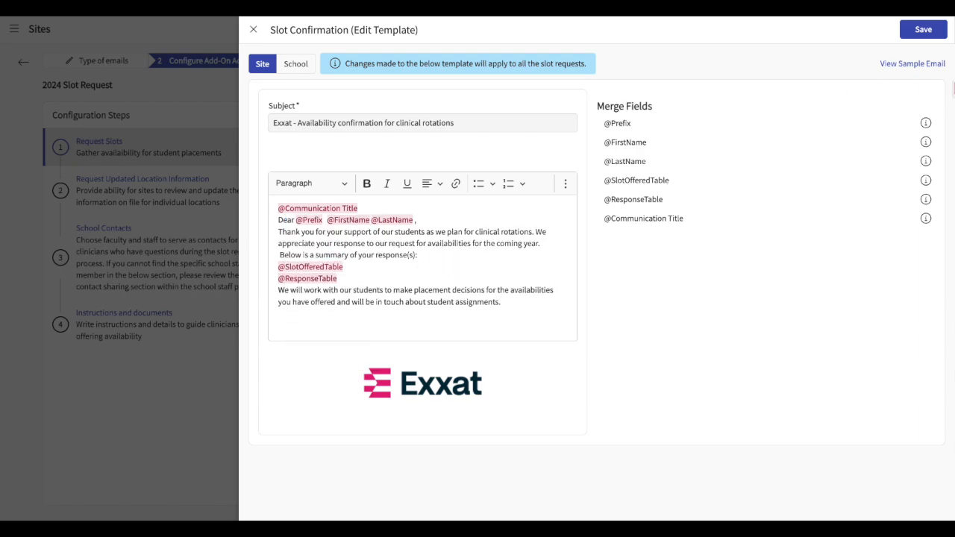
{"action": "left_click", "coordinate": [933, 37]}
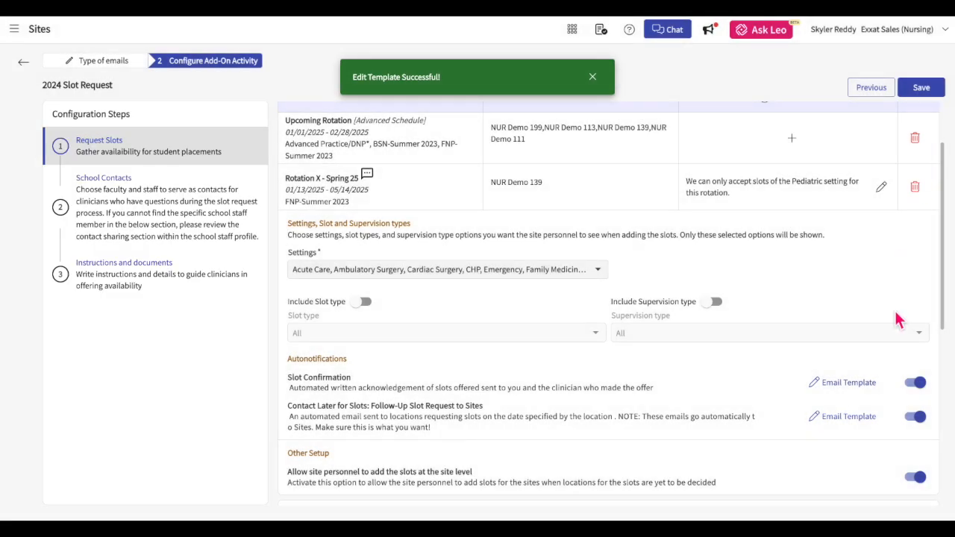
Review the school version of the Slot Confirmation template and its sample email, then save.
{"action": "left_click", "coordinate": [865, 390]}
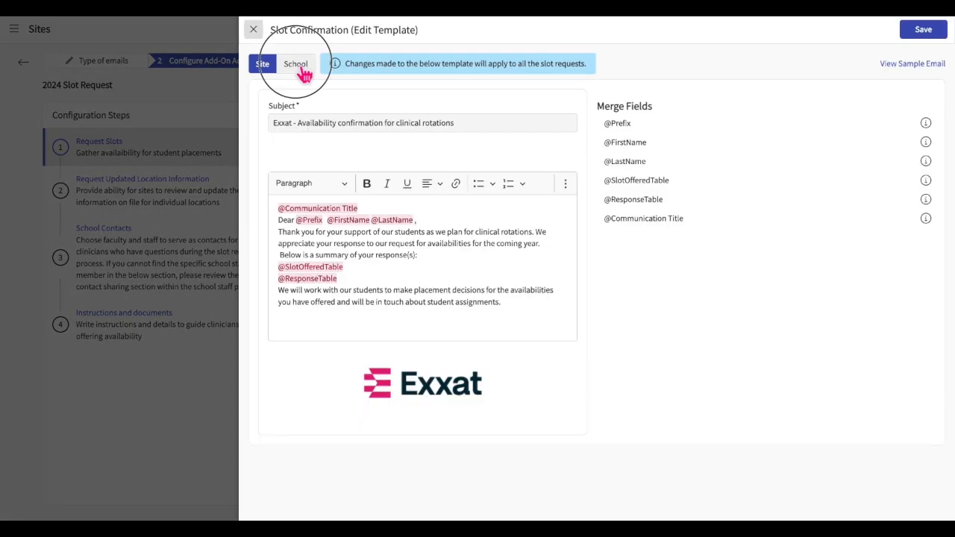
{"action": "left_click", "coordinate": [296, 64]}
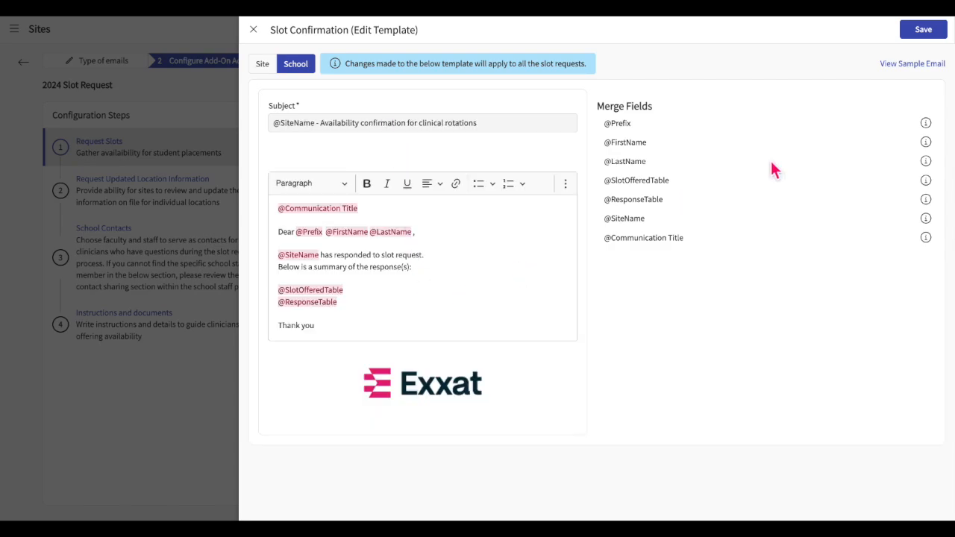
{"action": "left_click", "coordinate": [934, 68]}
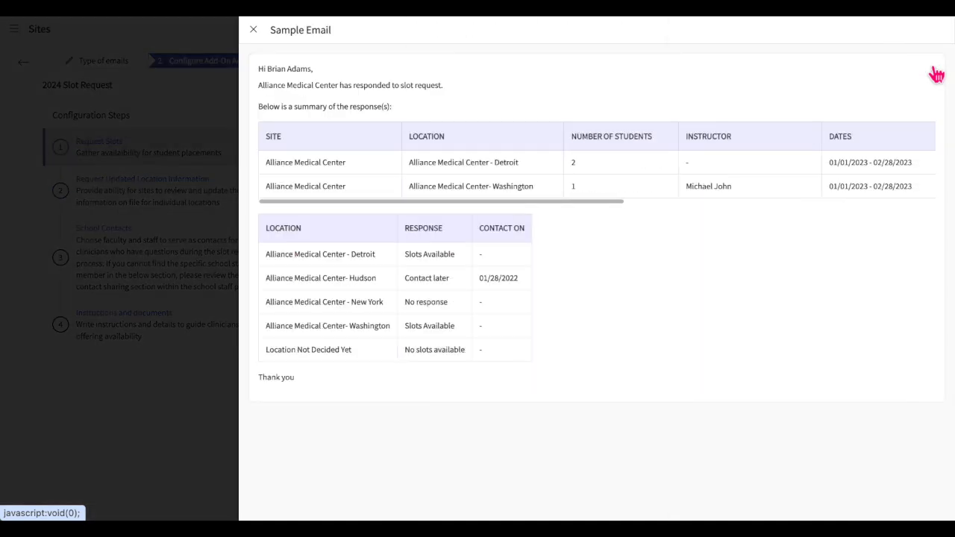
{"action": "left_click", "coordinate": [255, 31]}
{"action": "left_click", "coordinate": [922, 31]}
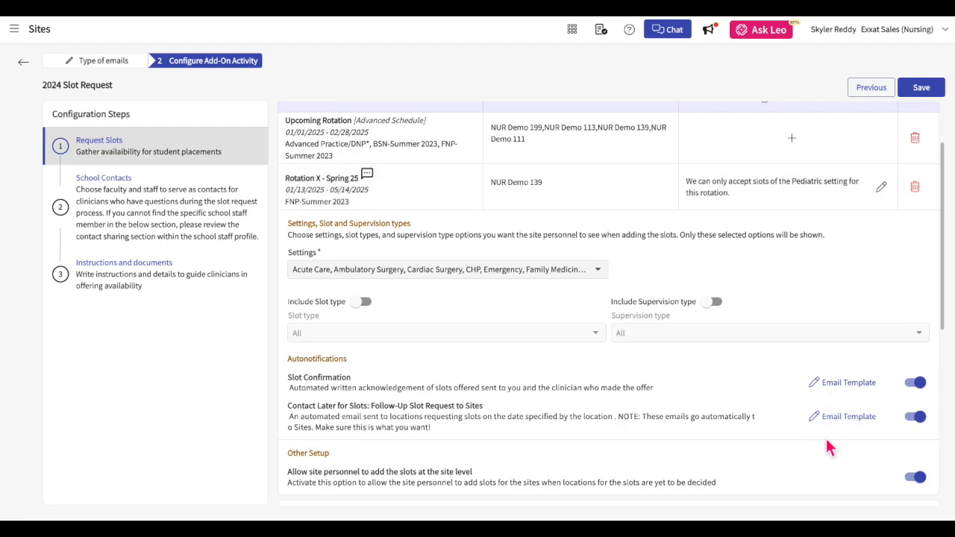
Keep site-level slot adding enabled for site personnel.
{"action": "scroll", "coordinate": [832, 440], "scroll_direction": "up", "scroll_amount": 1}
{"action": "scroll", "coordinate": [861, 456], "scroll_direction": "down", "scroll_amount": 1}
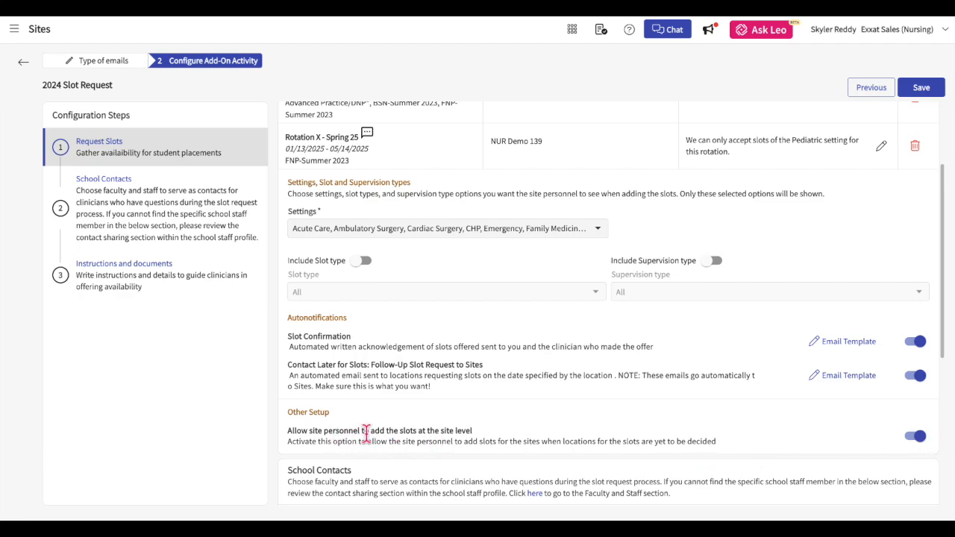
{"action": "left_click", "coordinate": [918, 436]}
{"action": "left_click", "coordinate": [918, 438]}
Give the first two school contacts slot confirmation emails and shared contact information.
{"action": "scroll", "coordinate": [840, 450], "scroll_direction": "down", "scroll_amount": 1}
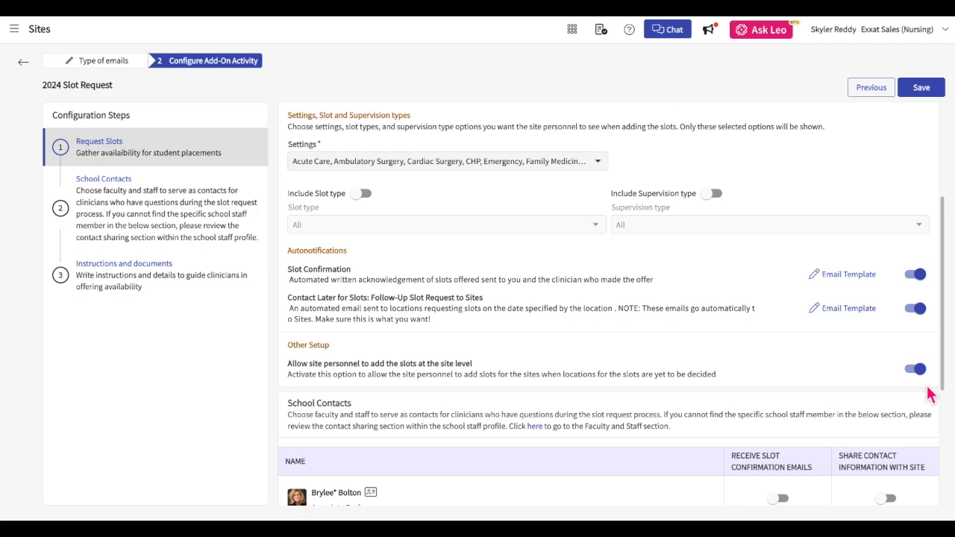
{"action": "scroll", "coordinate": [906, 395], "scroll_direction": "down", "scroll_amount": 2}
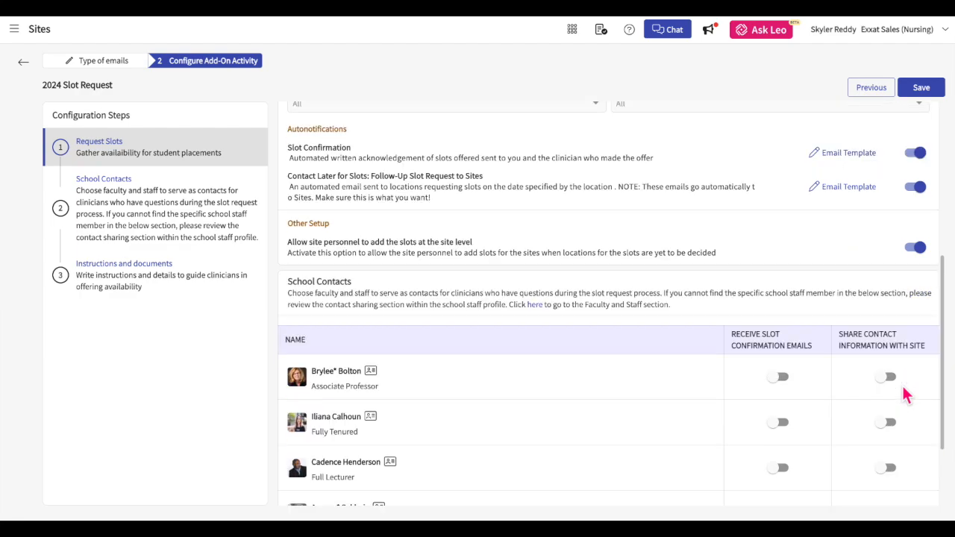
{"action": "scroll", "coordinate": [904, 394], "scroll_direction": "down", "scroll_amount": 1}
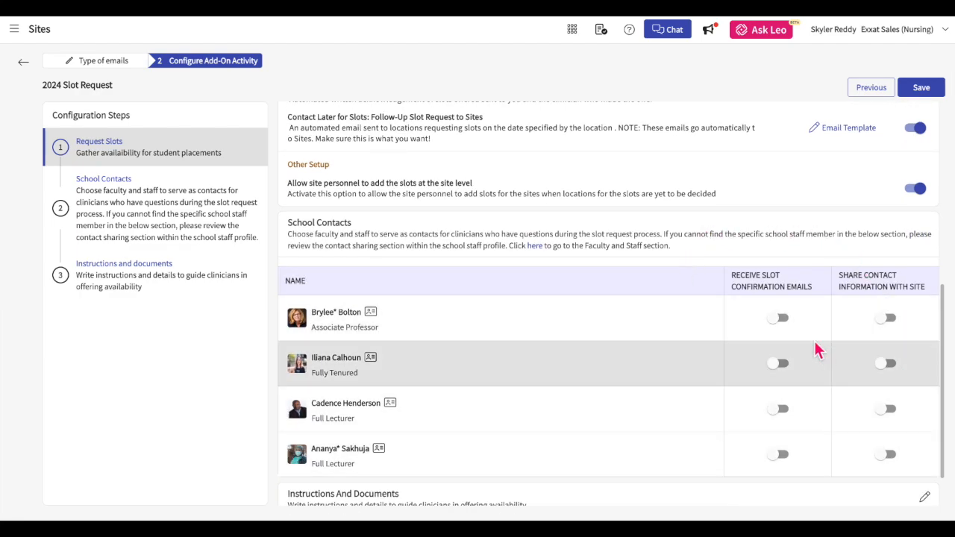
{"action": "left_click", "coordinate": [780, 321]}
{"action": "left_click", "coordinate": [886, 319]}
{"action": "left_click", "coordinate": [778, 364]}
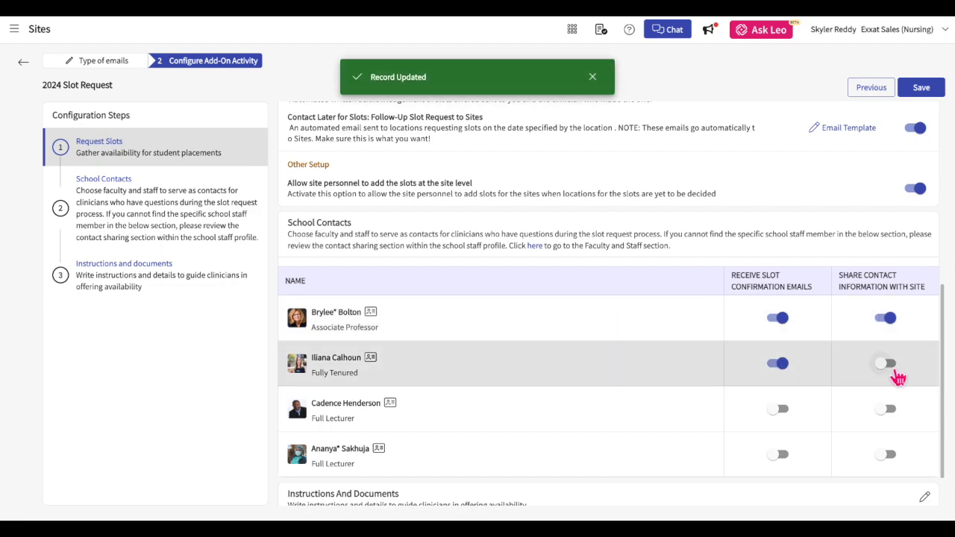
{"action": "left_click", "coordinate": [889, 365]}
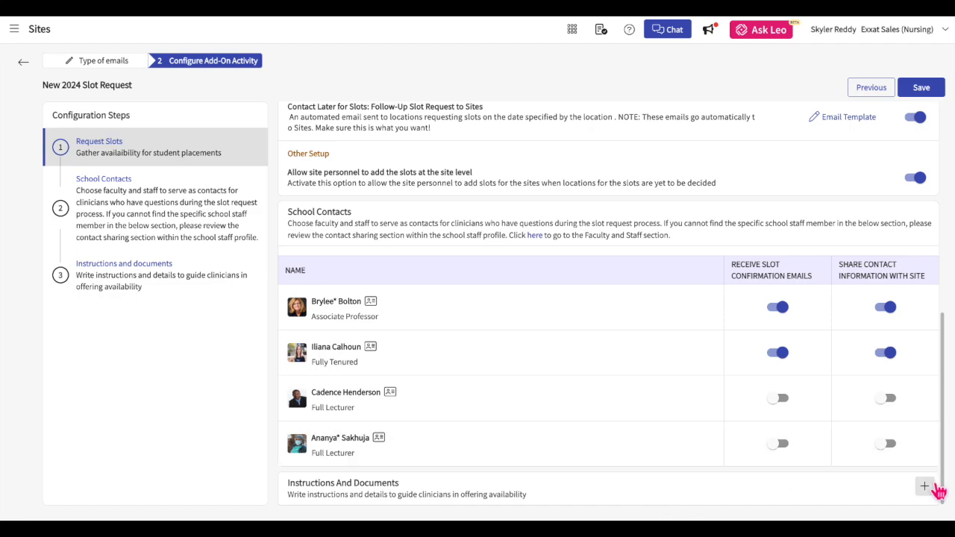
Add the clinical education schedule instructions with Clinical Education Schedule.pdf and save the slot request.
{"action": "left_click", "coordinate": [924, 486]}
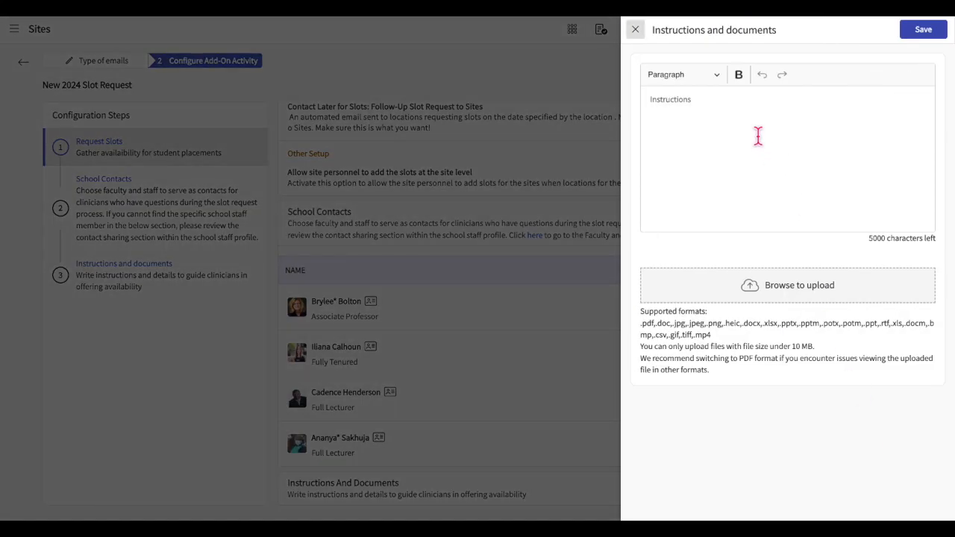
{"action": "type", "text": "Uploaded here is the clinical education schedule"}
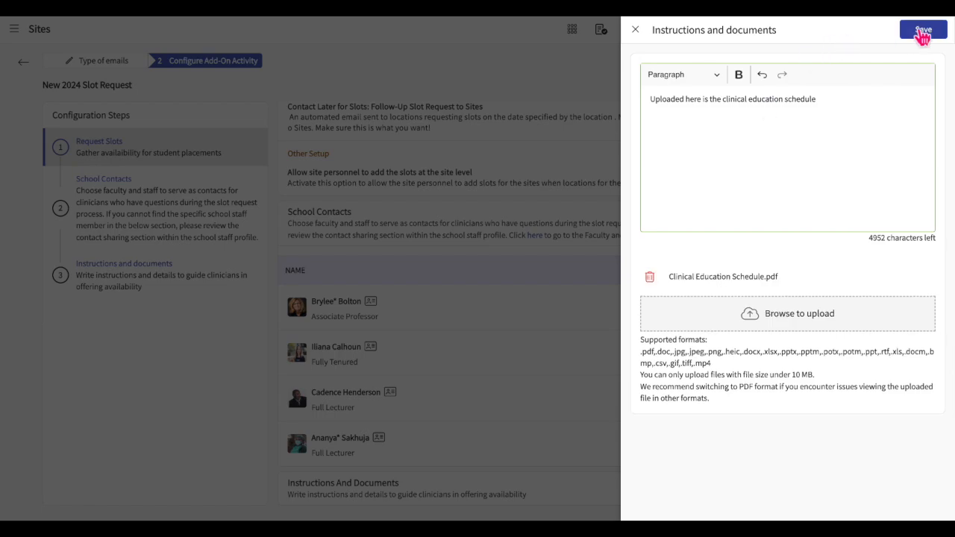
{"action": "left_click", "coordinate": [922, 30]}
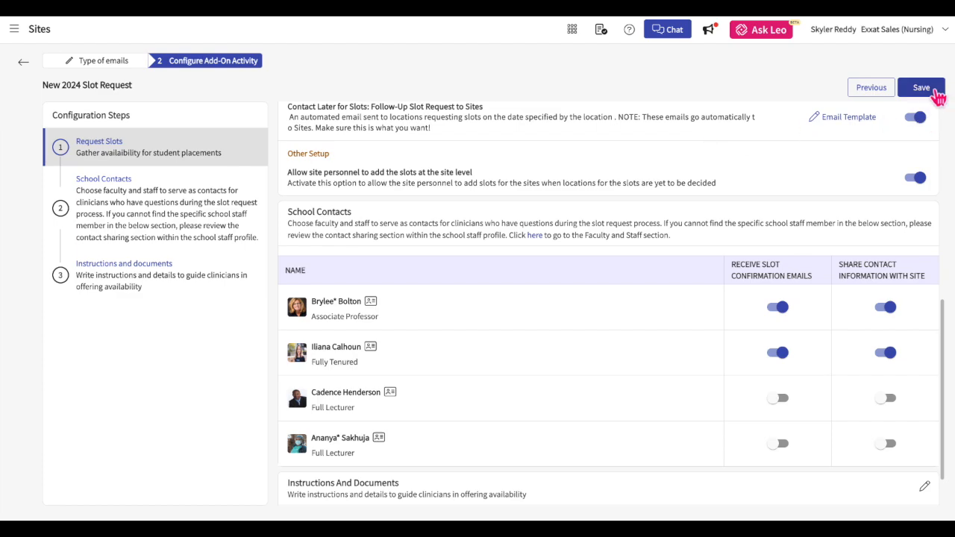
{"action": "left_click", "coordinate": [932, 90]}
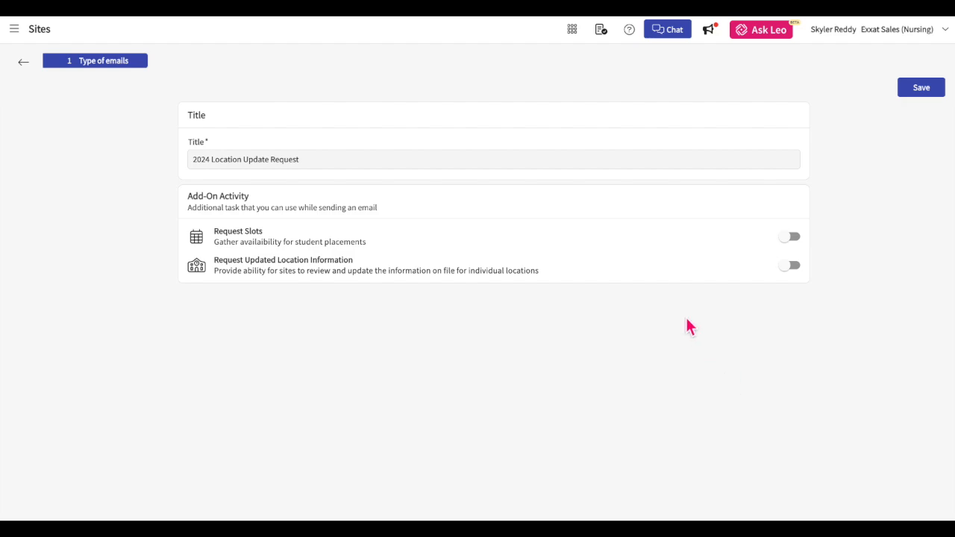
Add the Request Updated Location Information activity, keeping Housing and Parking and dropping Requirements and Personnel.
{"action": "left_click", "coordinate": [795, 276]}
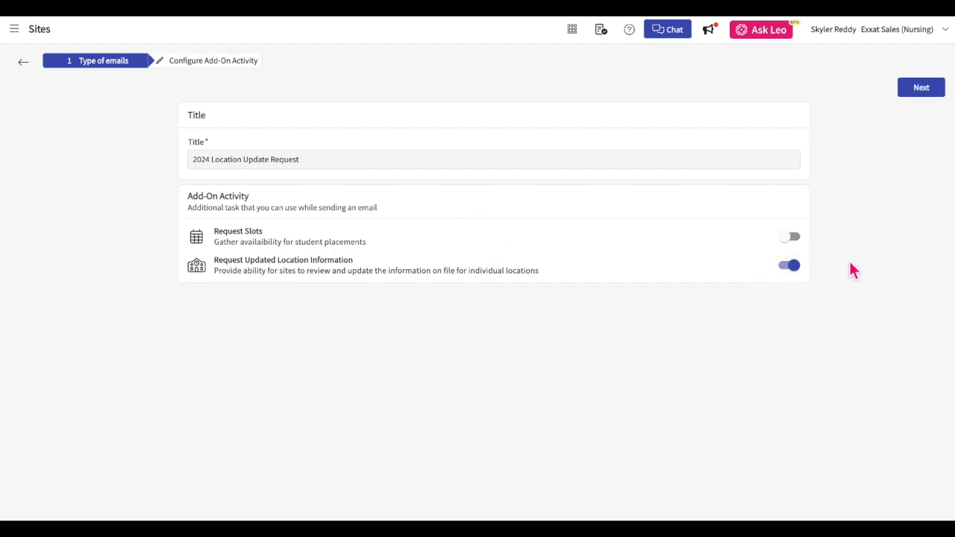
{"action": "left_click", "coordinate": [917, 94]}
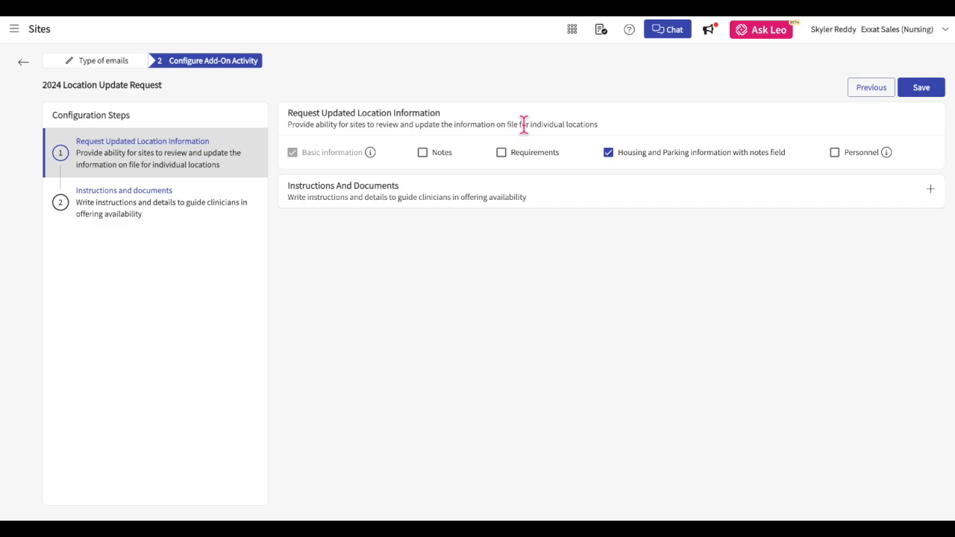
{"action": "left_click", "coordinate": [424, 153]}
{"action": "left_click", "coordinate": [512, 156]}
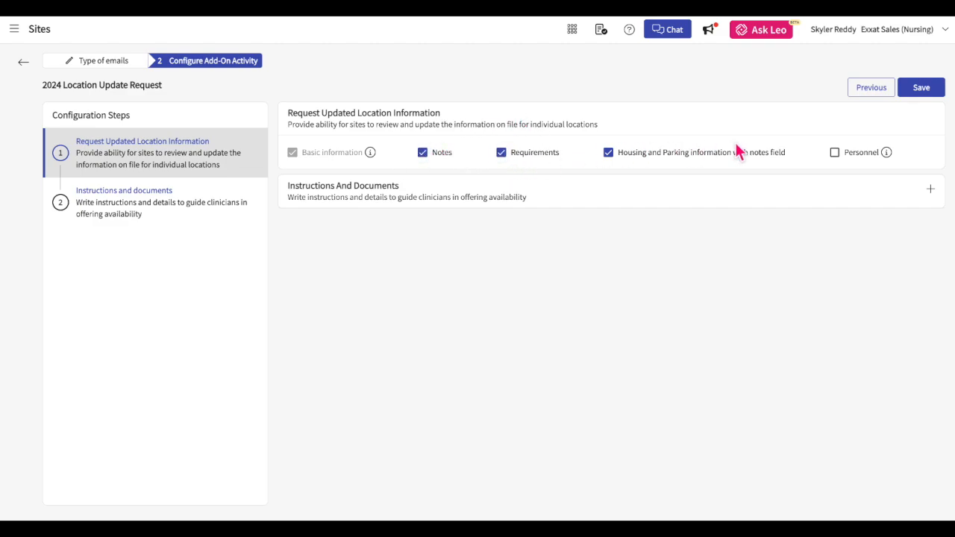
{"action": "left_click", "coordinate": [861, 162]}
{"action": "left_click", "coordinate": [522, 158]}
{"action": "left_click", "coordinate": [858, 156]}
Add the instruction 'Please update the address of location' with no attached document, and save the request.
{"action": "left_click", "coordinate": [932, 196]}
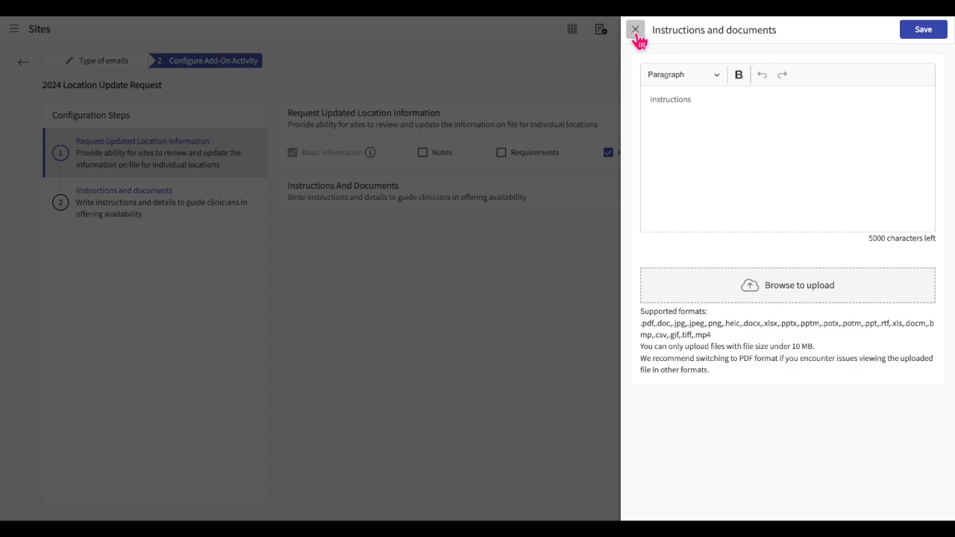
{"action": "left_click", "coordinate": [686, 119]}
{"action": "type", "text": "Please update the address of location"}
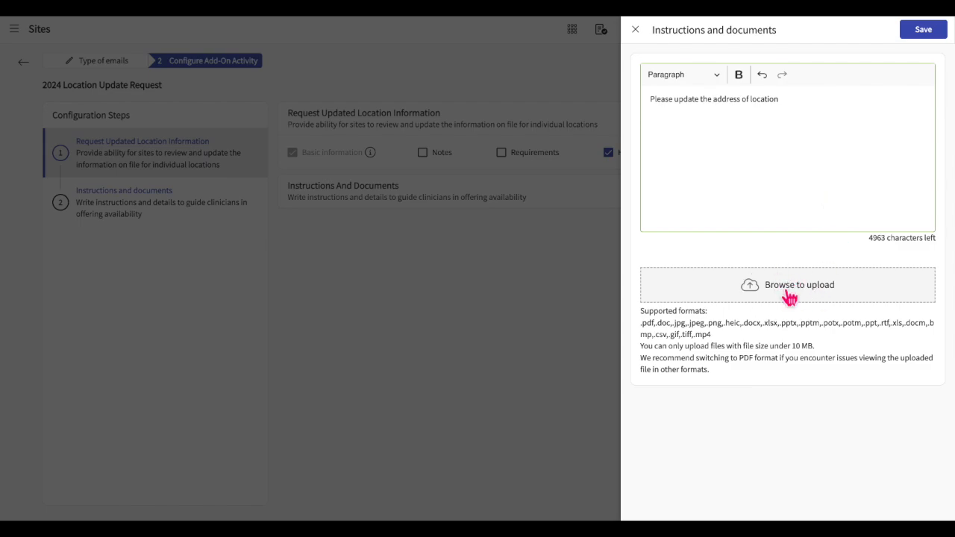
{"action": "left_click", "coordinate": [789, 296]}
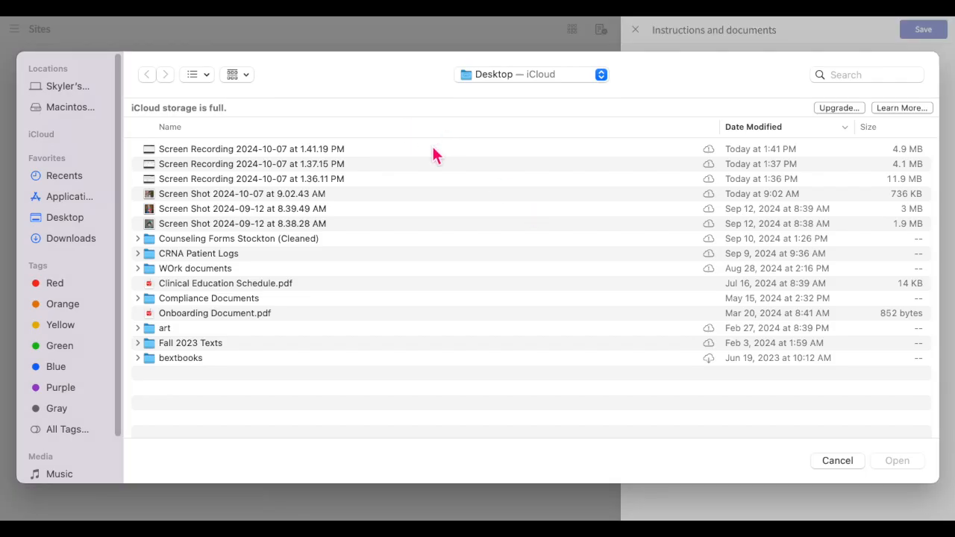
{"action": "left_click", "coordinate": [837, 465]}
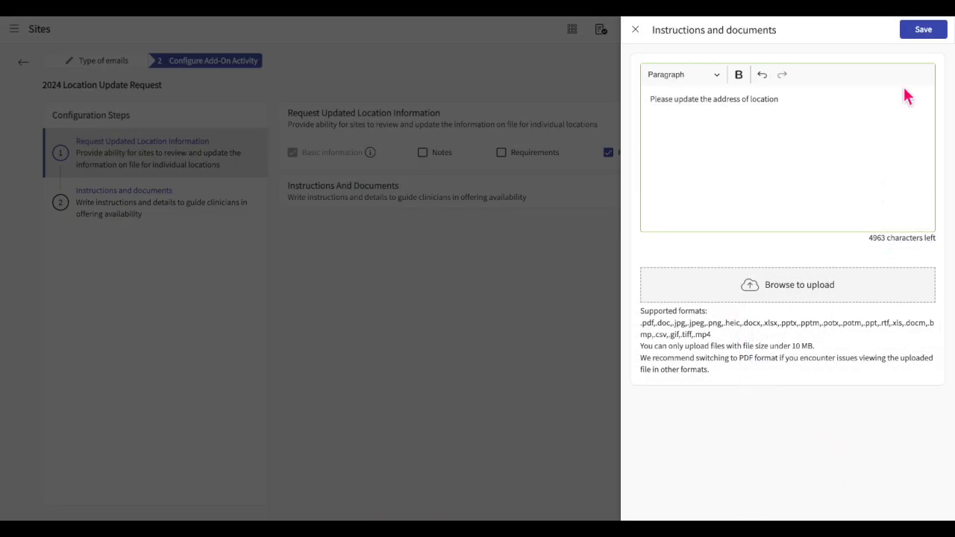
{"action": "left_click", "coordinate": [936, 33]}
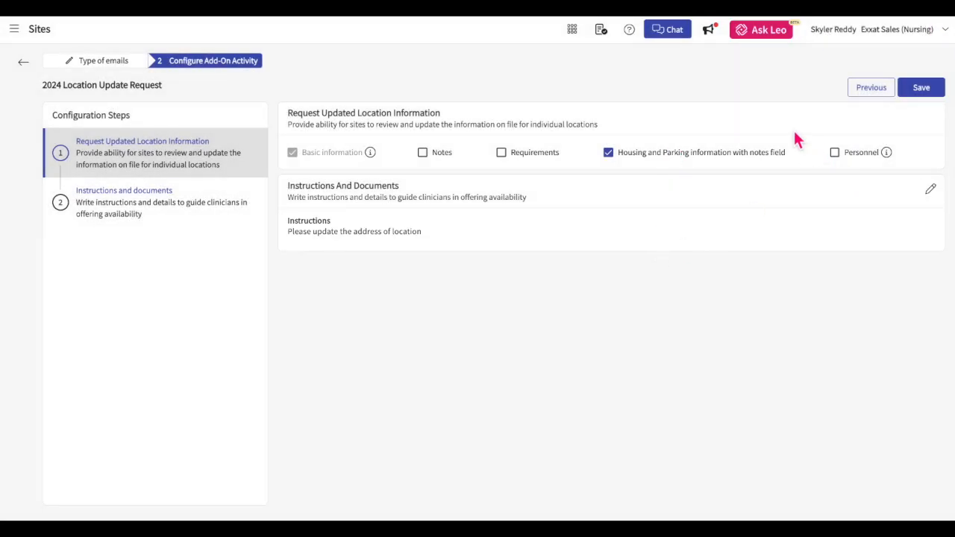
{"action": "left_click", "coordinate": [937, 96]}
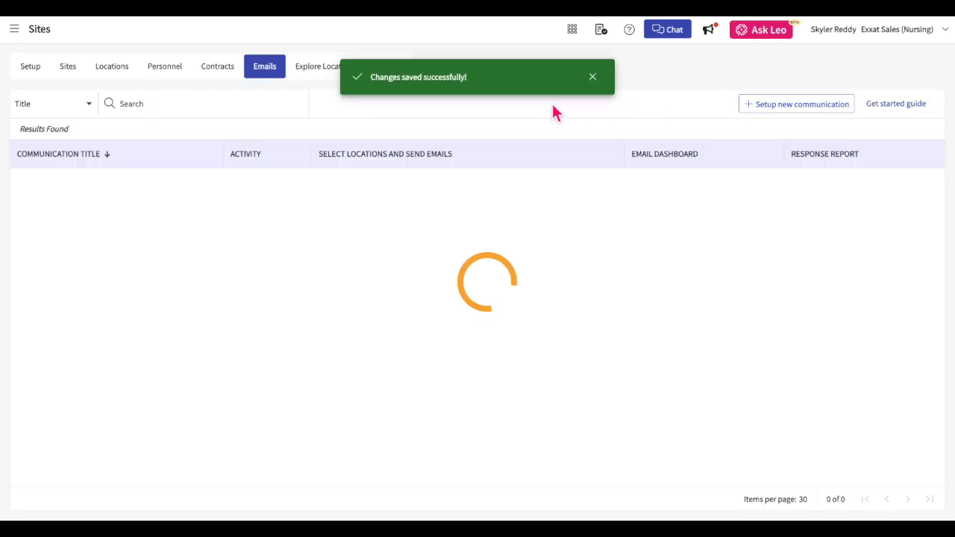
Search the communications list for 2024, clear the search, and edit the 2024 Location Update Request.
{"action": "left_click", "coordinate": [595, 79]}
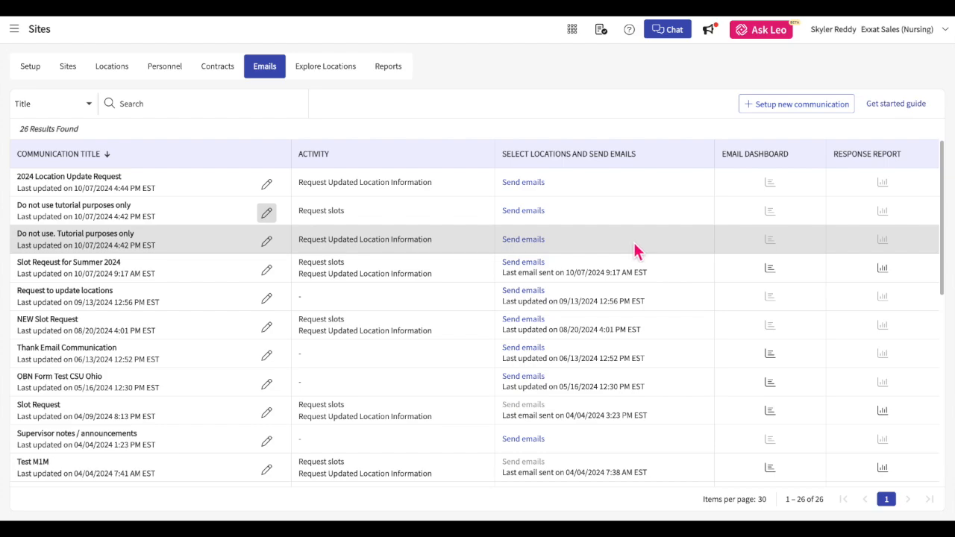
{"action": "left_click", "coordinate": [179, 110]}
{"action": "type", "text": "2024"}
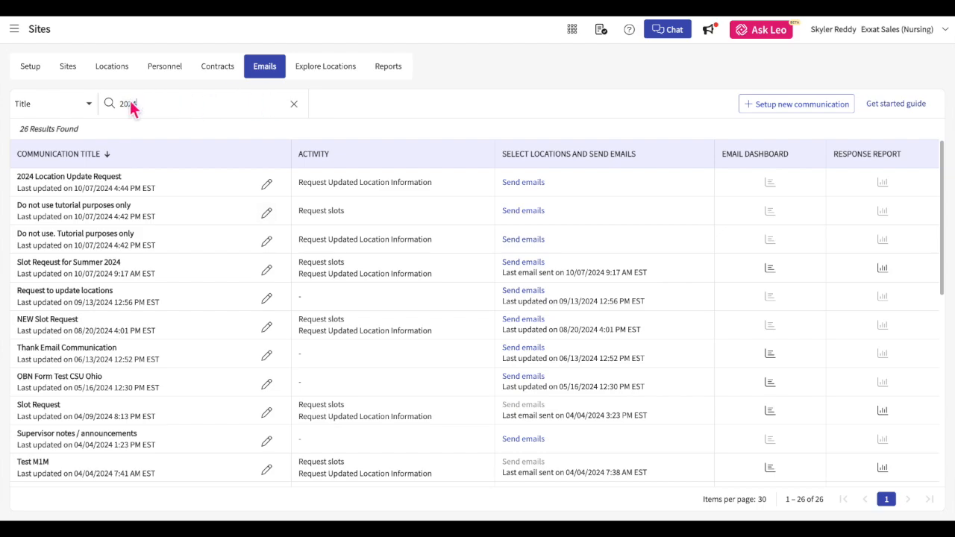
{"action": "left_click", "coordinate": [88, 106]}
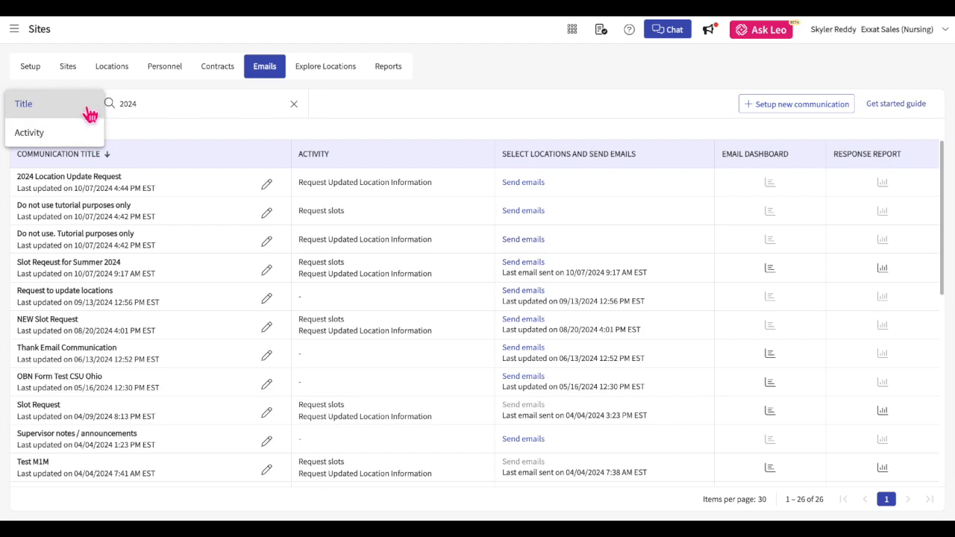
{"action": "left_click", "coordinate": [298, 109]}
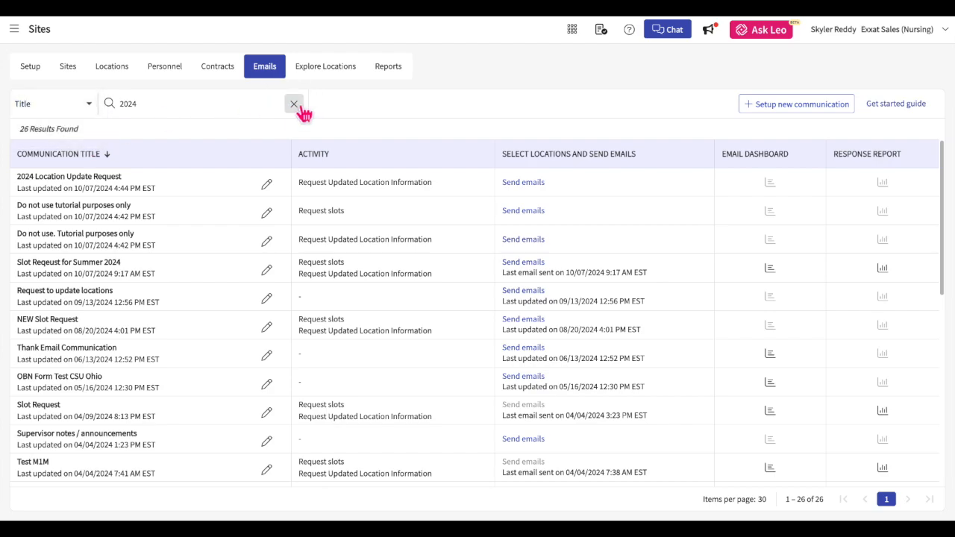
{"action": "left_click", "coordinate": [298, 107]}
{"action": "left_click", "coordinate": [266, 183]}
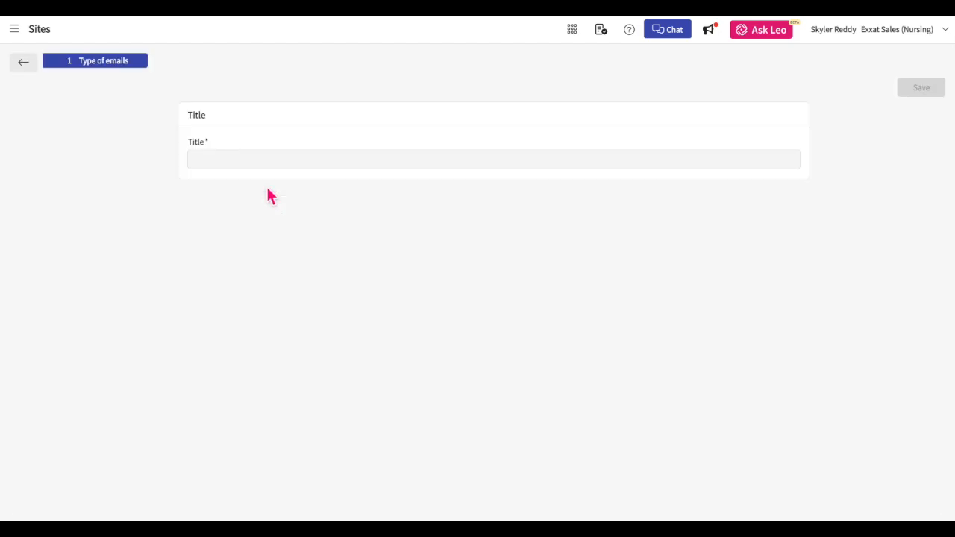
Select the Los Angeles Abundant Health location, switch location search to Site, and open the filters.
{"action": "left_click", "coordinate": [28, 65]}
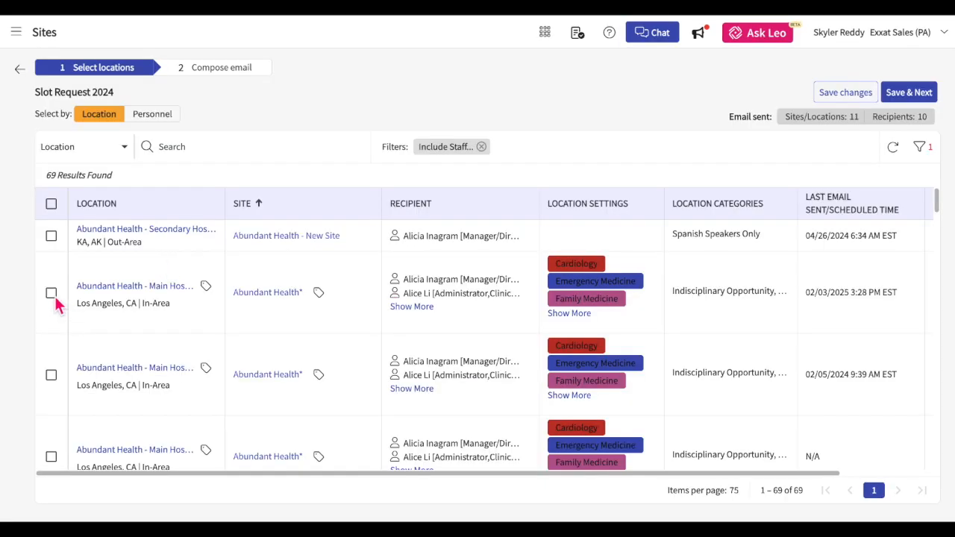
{"action": "left_click", "coordinate": [51, 293]}
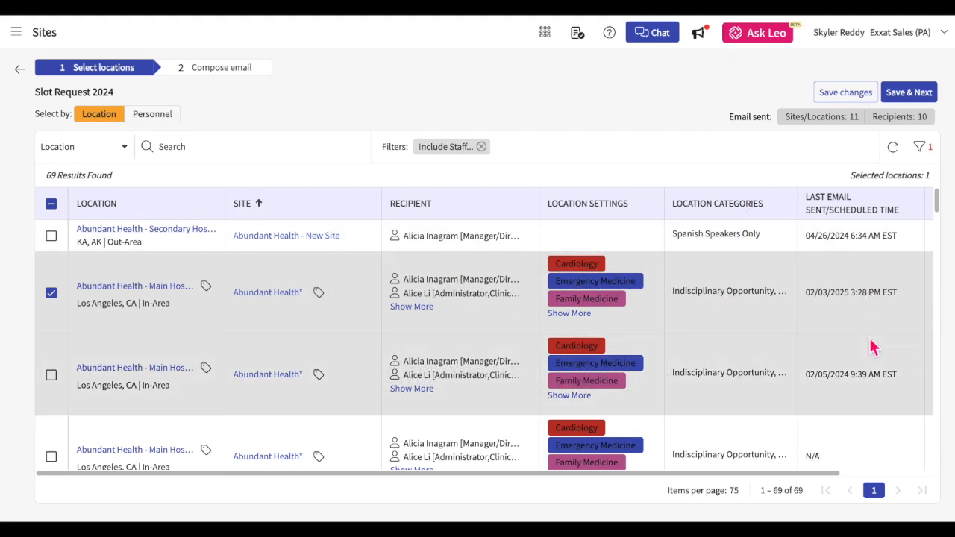
{"action": "scroll", "coordinate": [869, 340], "scroll_direction": "right", "scroll_amount": 3}
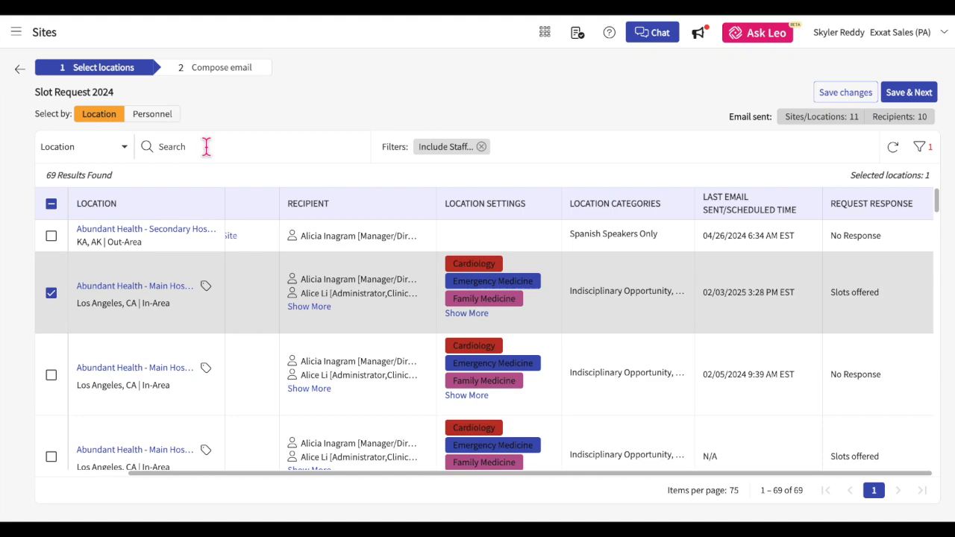
{"action": "left_click", "coordinate": [239, 153]}
{"action": "left_click", "coordinate": [125, 161]}
{"action": "left_click", "coordinate": [921, 149]}
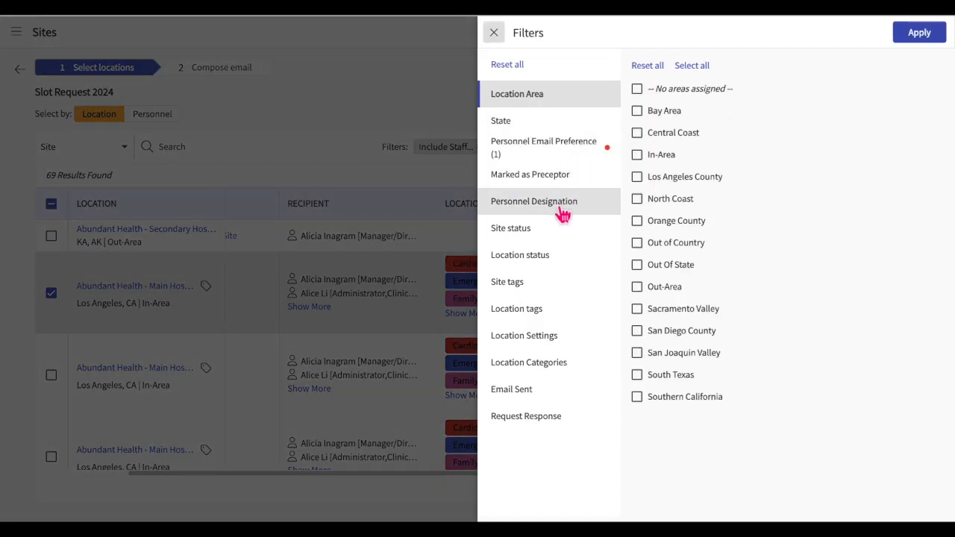
Filter locations to Active status, which leaves 66 results, and save the recipient selection.
{"action": "left_click", "coordinate": [553, 231]}
{"action": "left_click", "coordinate": [552, 257]}
{"action": "left_click", "coordinate": [663, 90]}
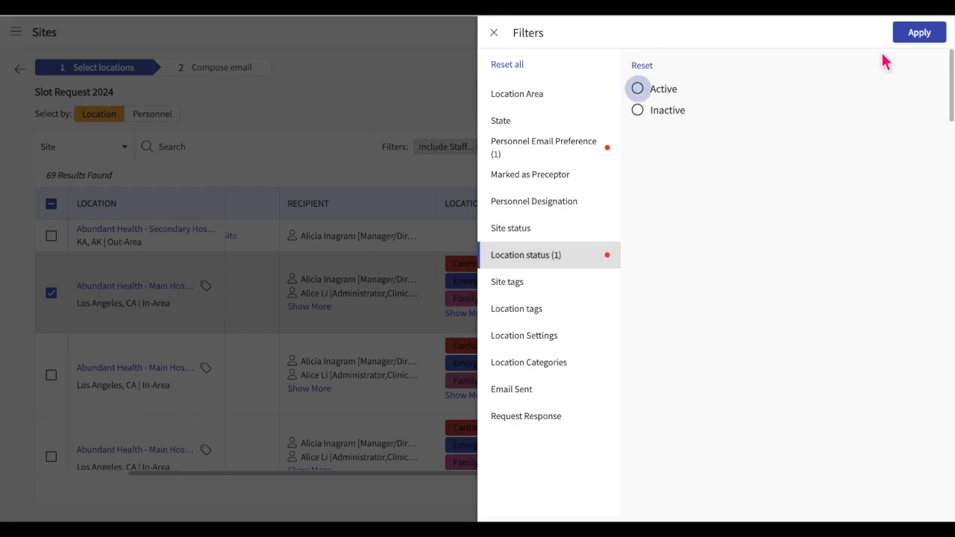
{"action": "left_click", "coordinate": [937, 38]}
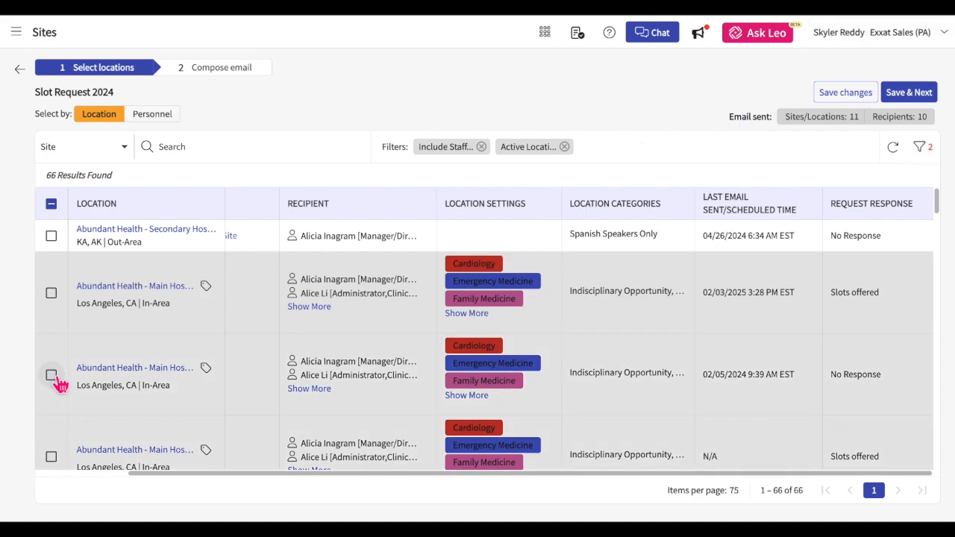
{"action": "left_click", "coordinate": [856, 99]}
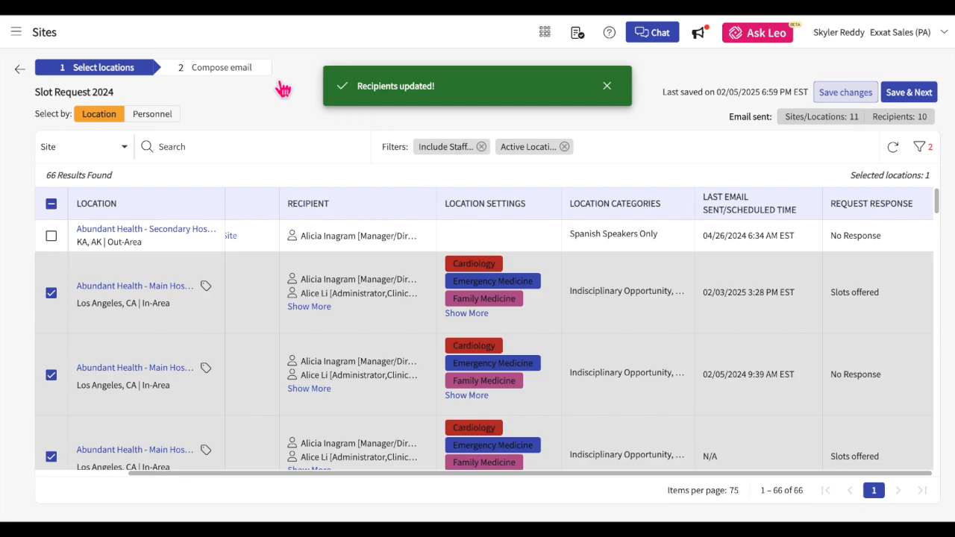
{"action": "left_click", "coordinate": [161, 118]}
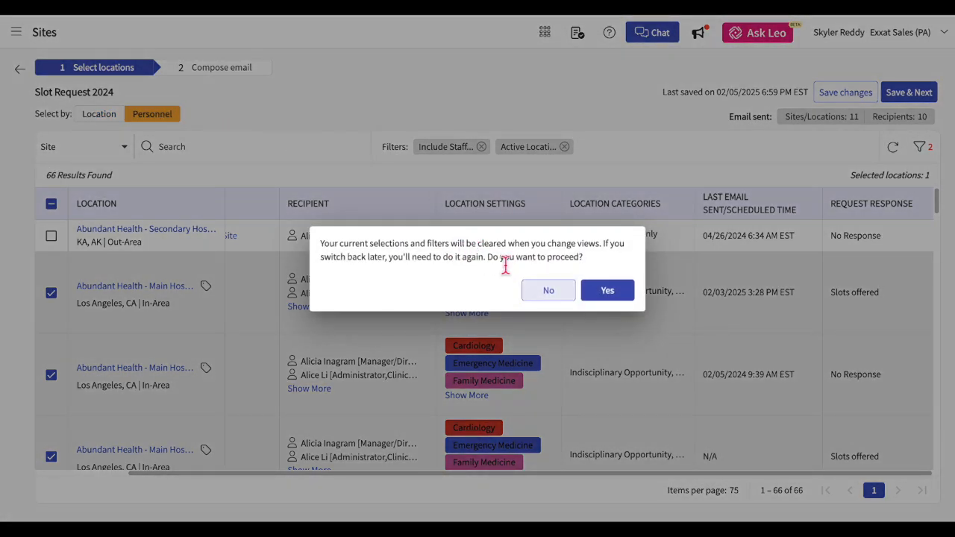
{"action": "left_click", "coordinate": [609, 292]}
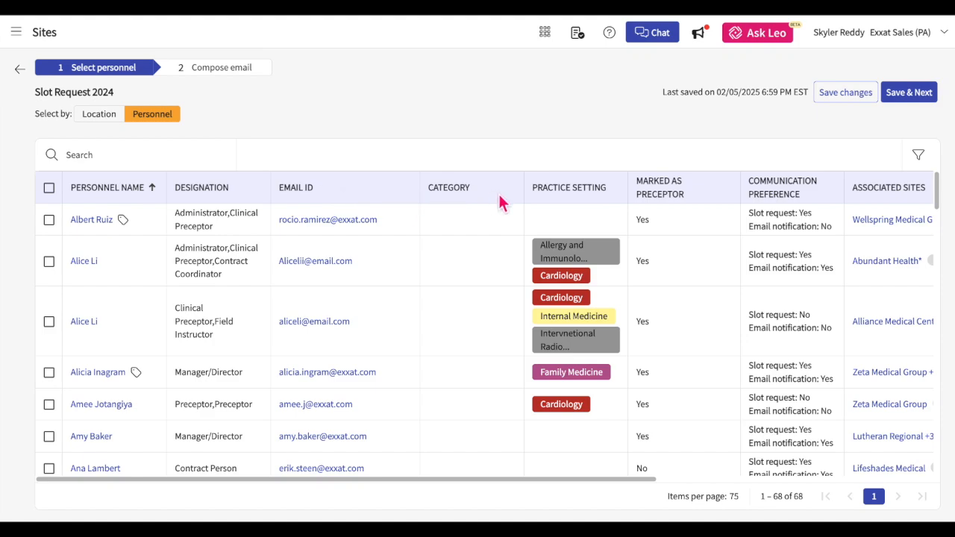
{"action": "scroll", "coordinate": [575, 196], "scroll_direction": "right", "scroll_amount": 3}
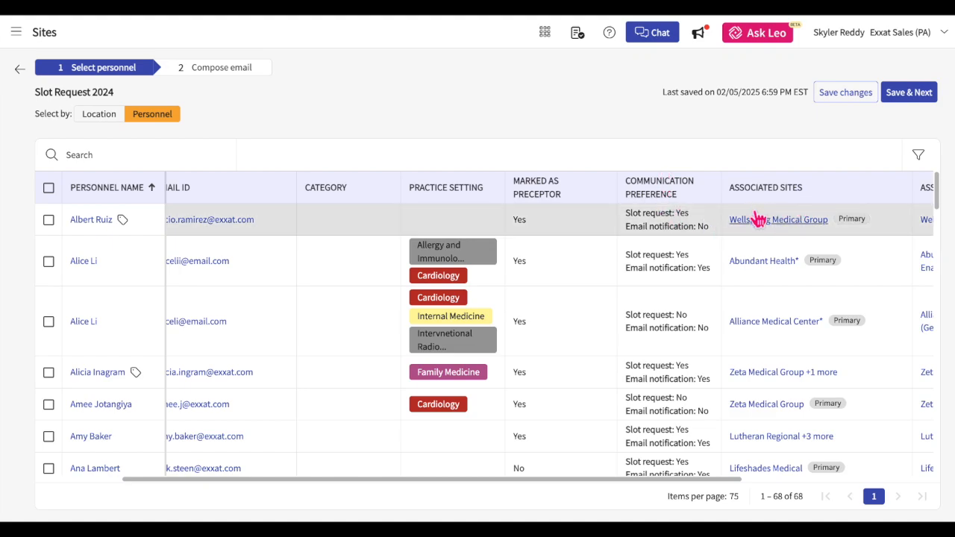
{"action": "scroll", "coordinate": [790, 222], "scroll_direction": "right", "scroll_amount": 5}
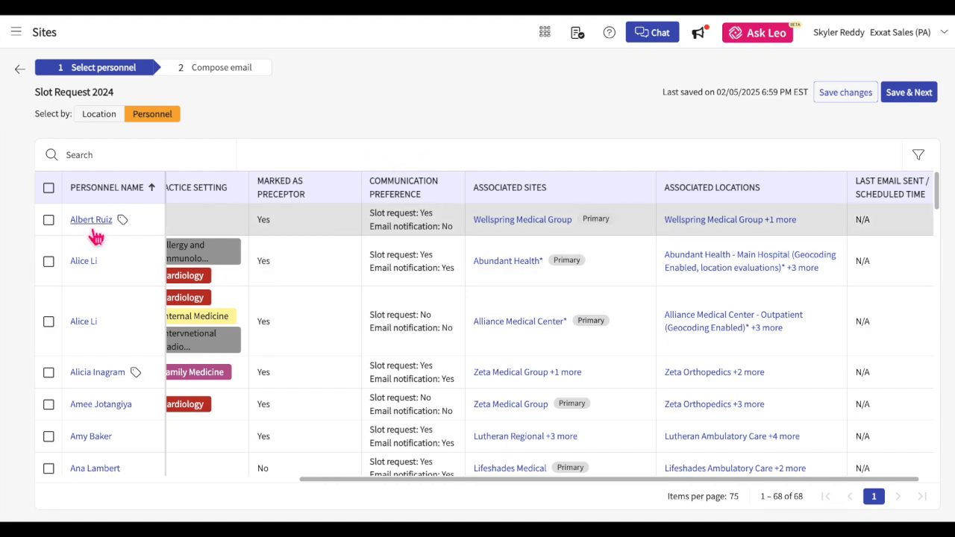
{"action": "scroll", "coordinate": [228, 260], "scroll_direction": "left", "scroll_amount": 5}
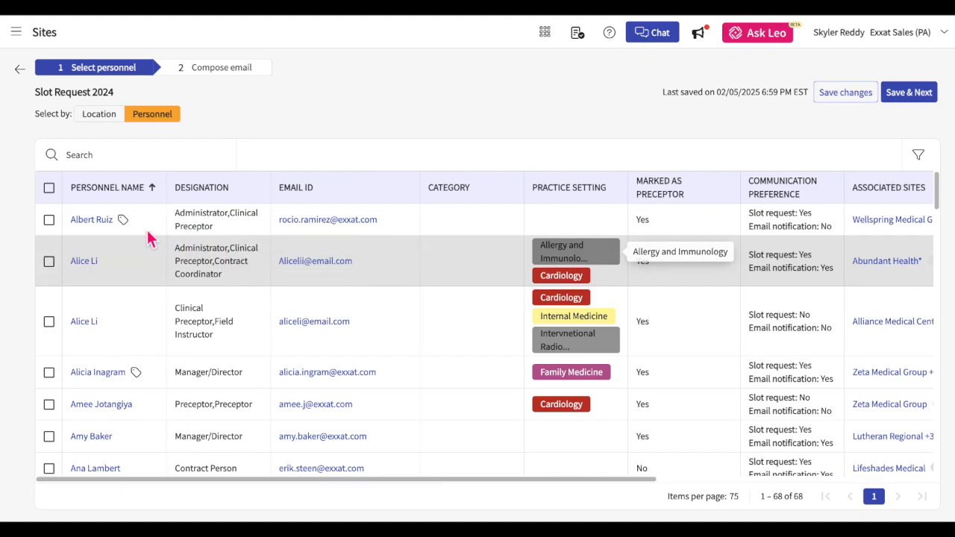
{"action": "left_click", "coordinate": [124, 222]}
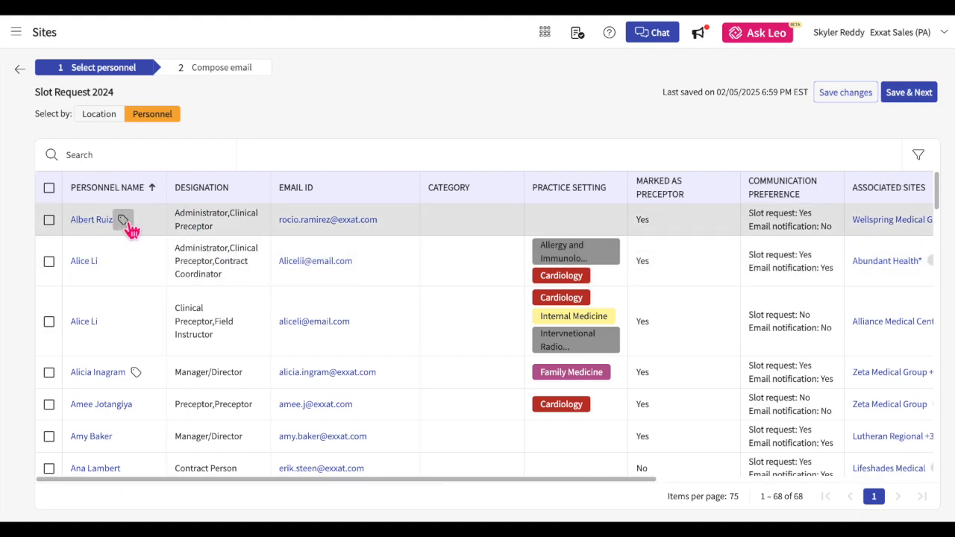
{"action": "left_click", "coordinate": [127, 224]}
{"action": "scroll", "coordinate": [624, 275], "scroll_direction": "right", "scroll_amount": 5}
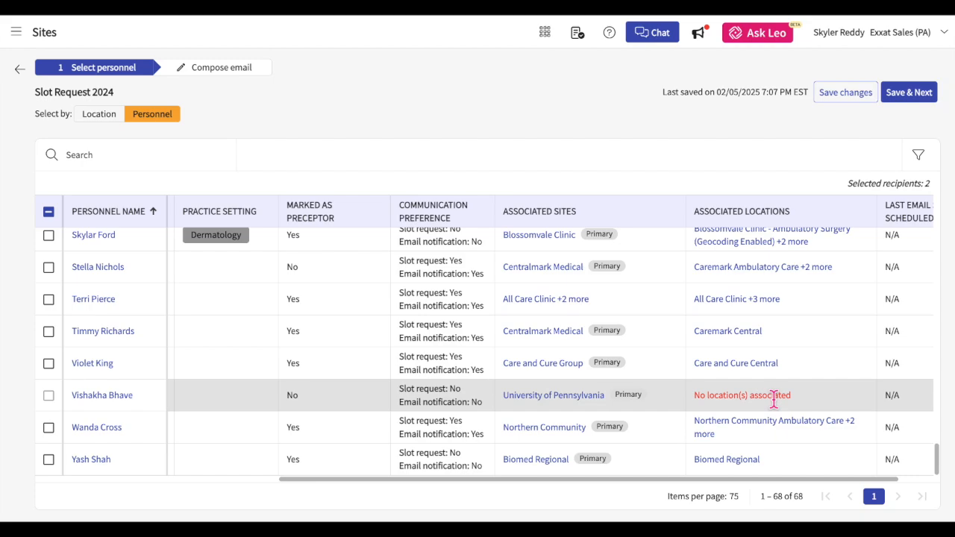
{"action": "left_click", "coordinate": [48, 400]}
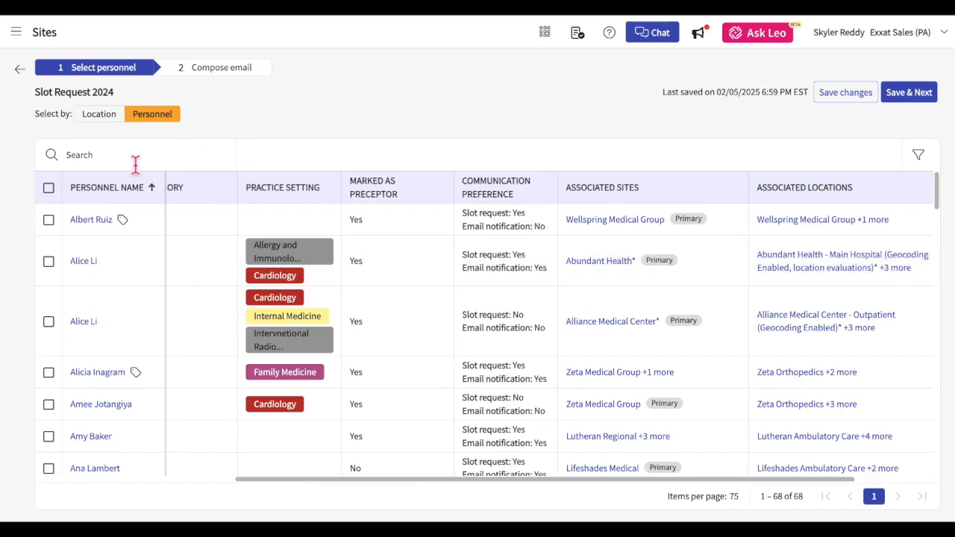
{"action": "left_click", "coordinate": [134, 161]}
Filter personnel to the Administrator designation, select two administrators as recipients, and save.
{"action": "left_click", "coordinate": [919, 156]}
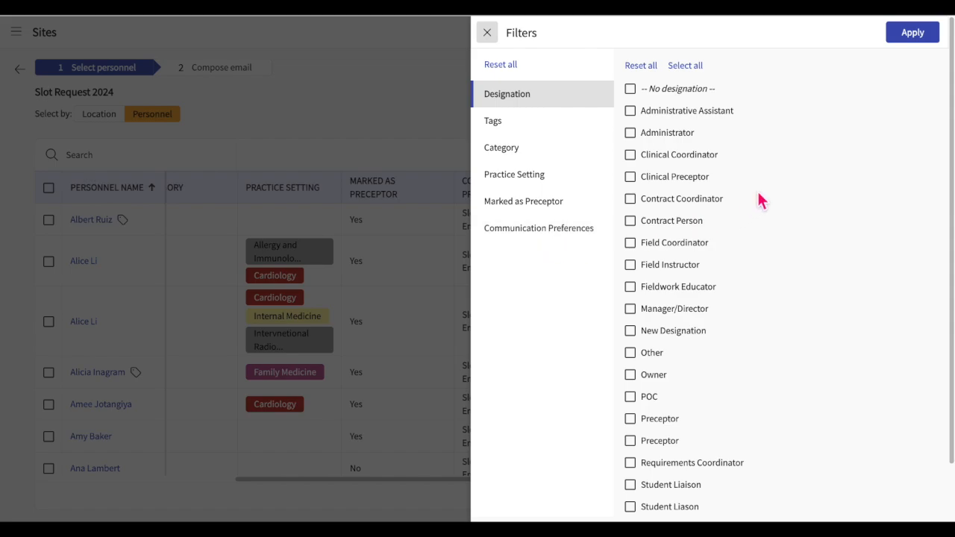
{"action": "left_click", "coordinate": [629, 132]}
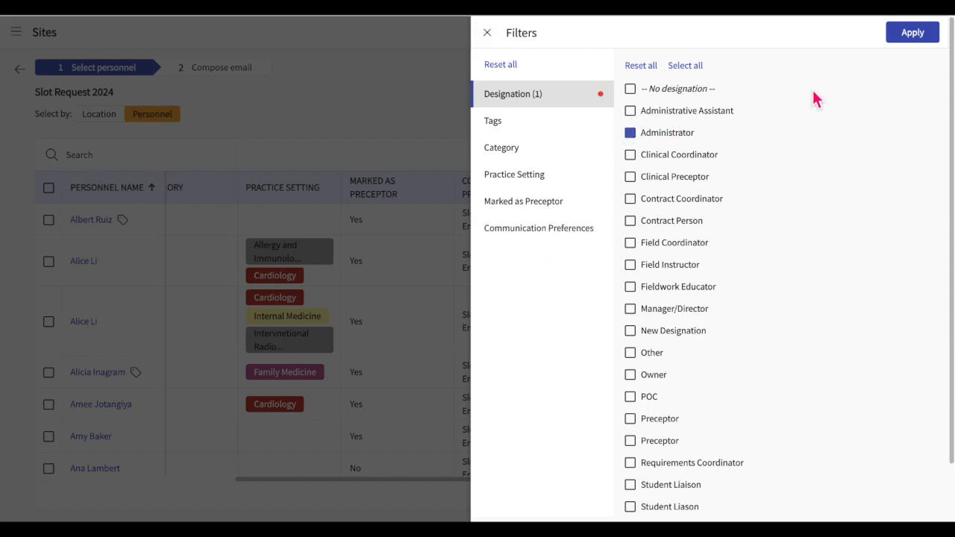
{"action": "left_click", "coordinate": [923, 43]}
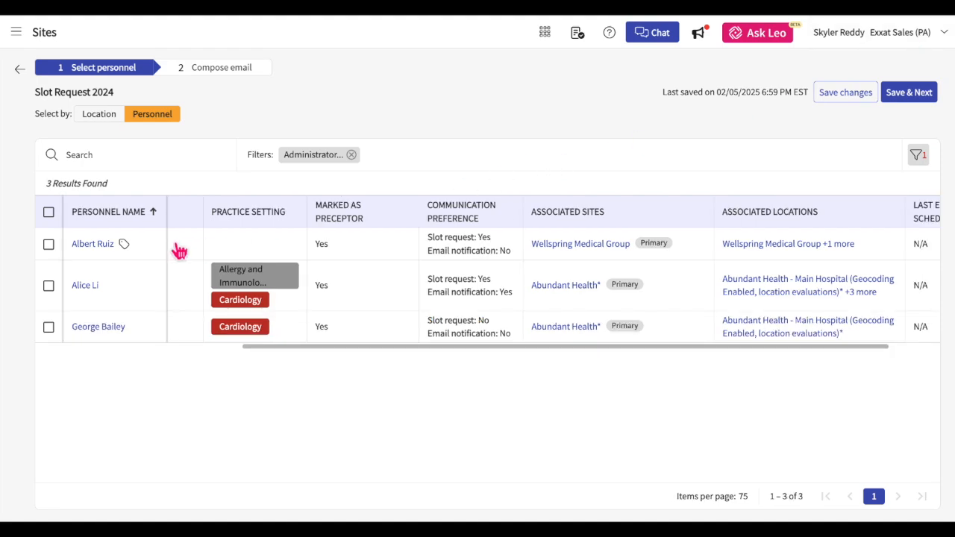
{"action": "left_click", "coordinate": [48, 244]}
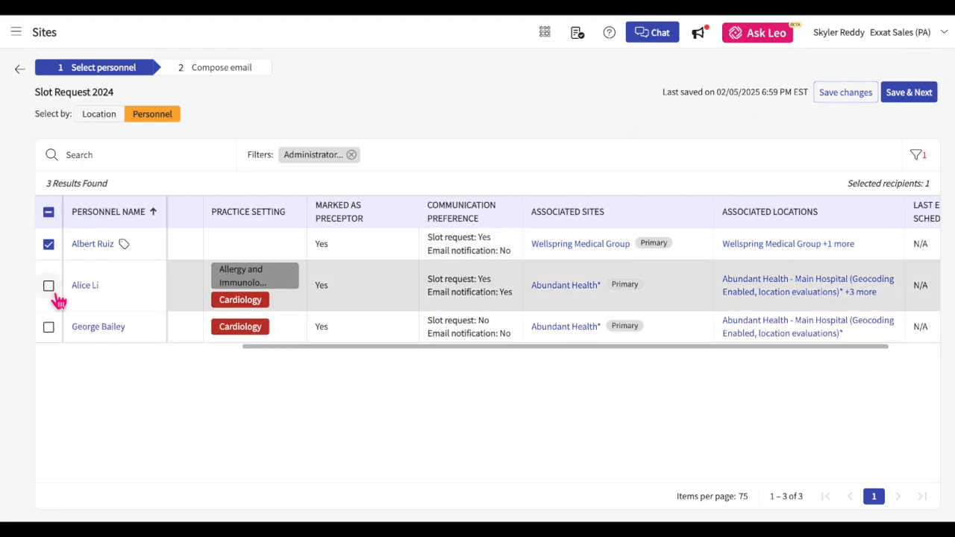
{"action": "left_click", "coordinate": [49, 285]}
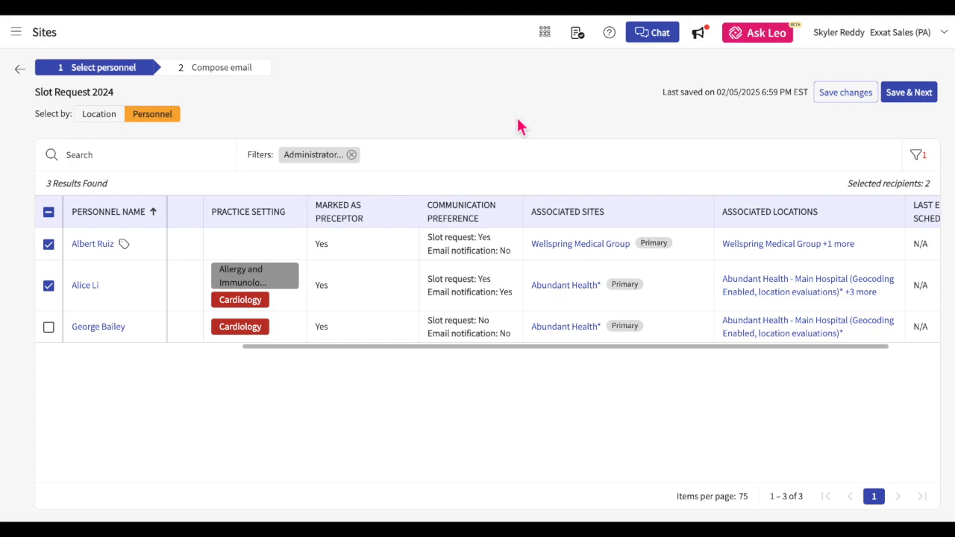
{"action": "left_click", "coordinate": [905, 105]}
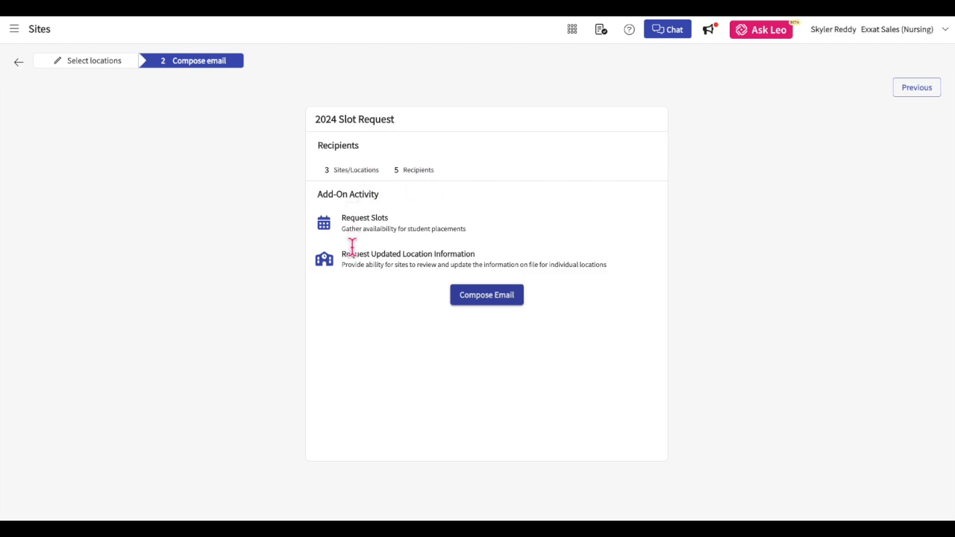
Try the Standard template, then restore the default Update Location Information + Slot Request template.
{"action": "left_click", "coordinate": [498, 299]}
{"action": "left_click", "coordinate": [920, 89]}
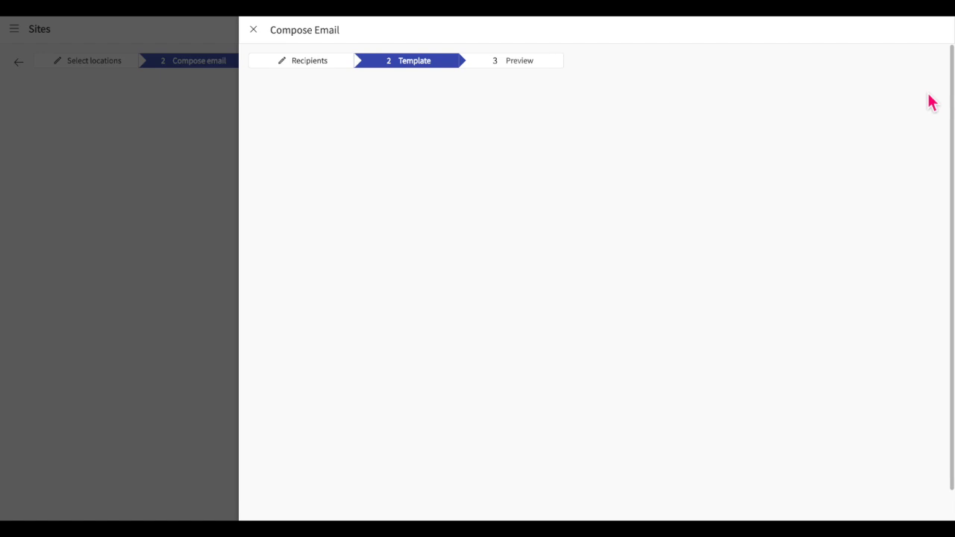
{"action": "left_click", "coordinate": [552, 110]}
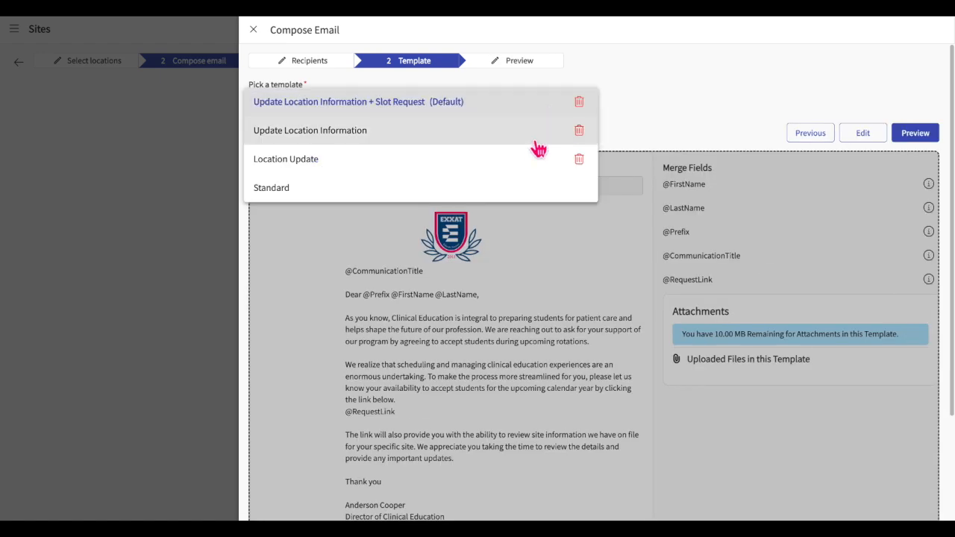
{"action": "left_click", "coordinate": [500, 196]}
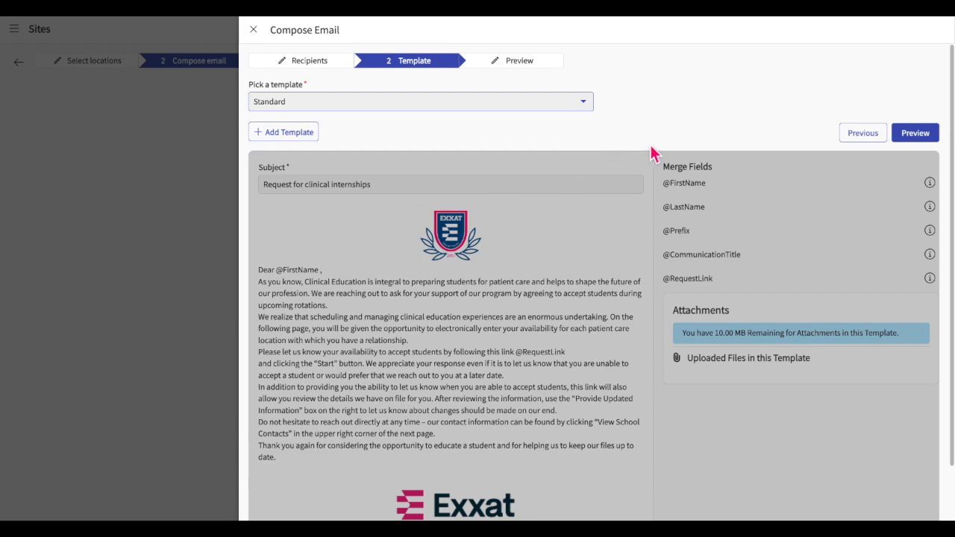
{"action": "left_click", "coordinate": [493, 106]}
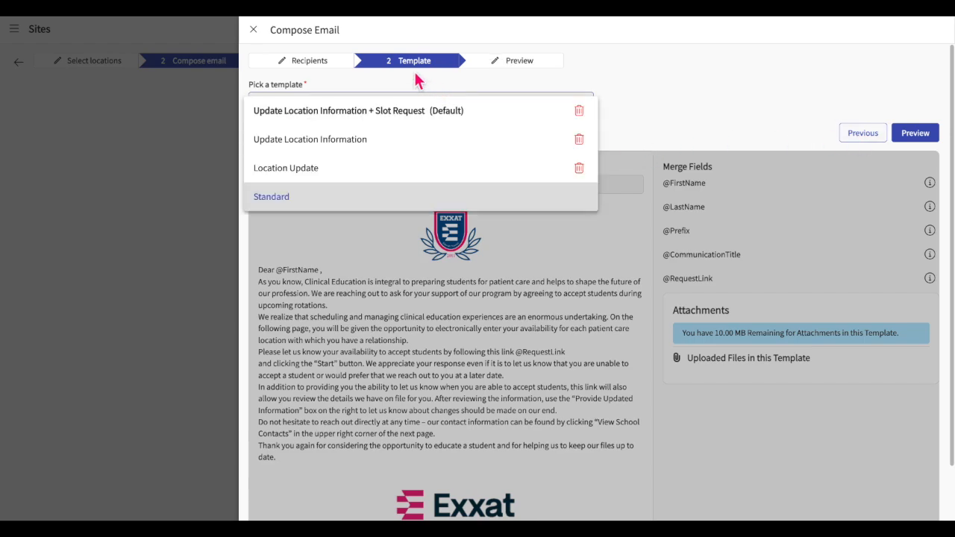
{"action": "left_click", "coordinate": [407, 116]}
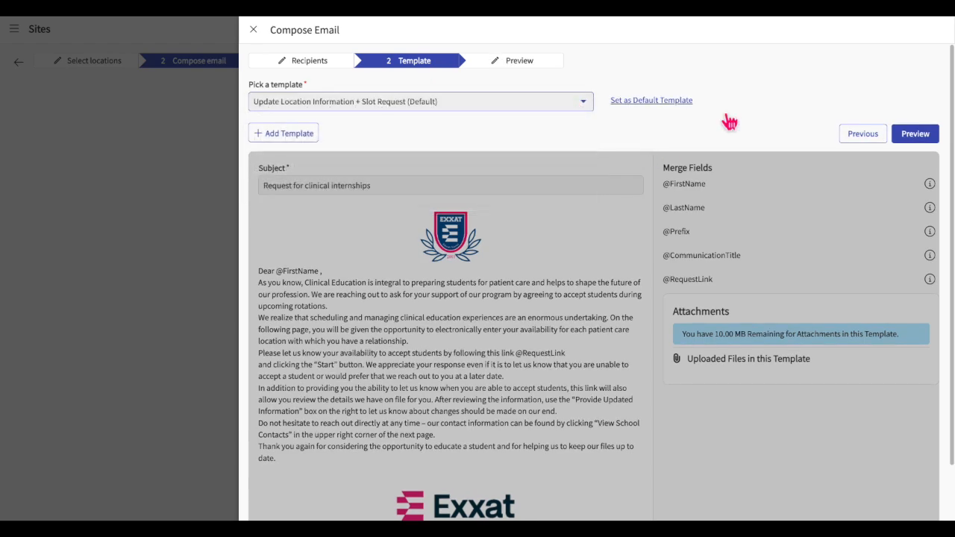
Create a template named 'Update Location Information and Slot request' with a matching subject and university-logo header.
{"action": "left_click", "coordinate": [291, 138]}
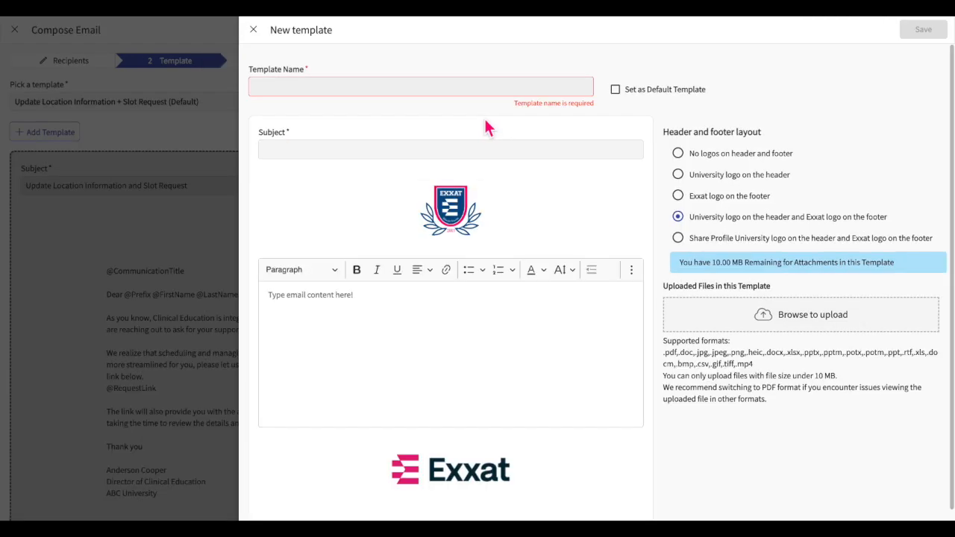
{"action": "type", "text": "Update Location Information and Slot request"}
{"action": "left_click", "coordinate": [429, 149]}
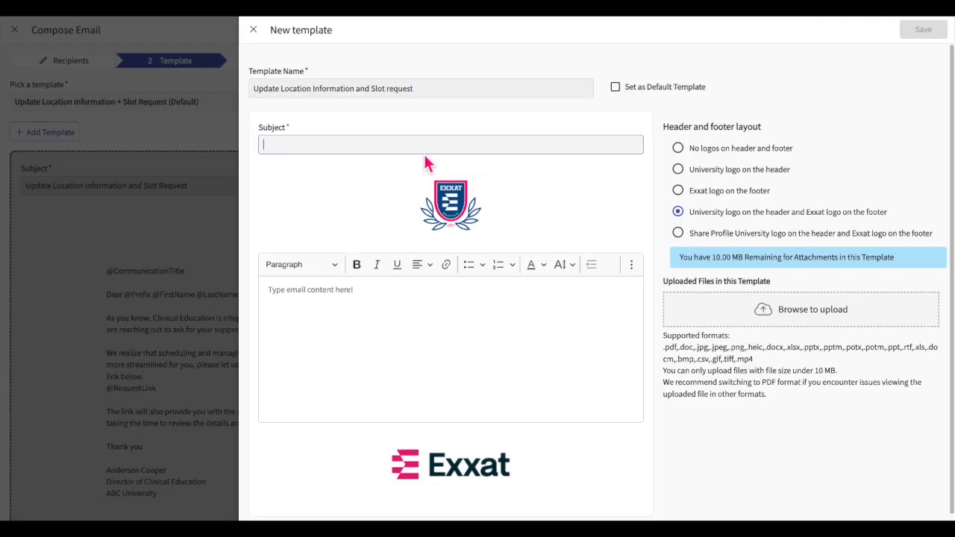
{"action": "type", "text": "Update Location information and Slot Request"}
{"action": "left_click", "coordinate": [677, 170]}
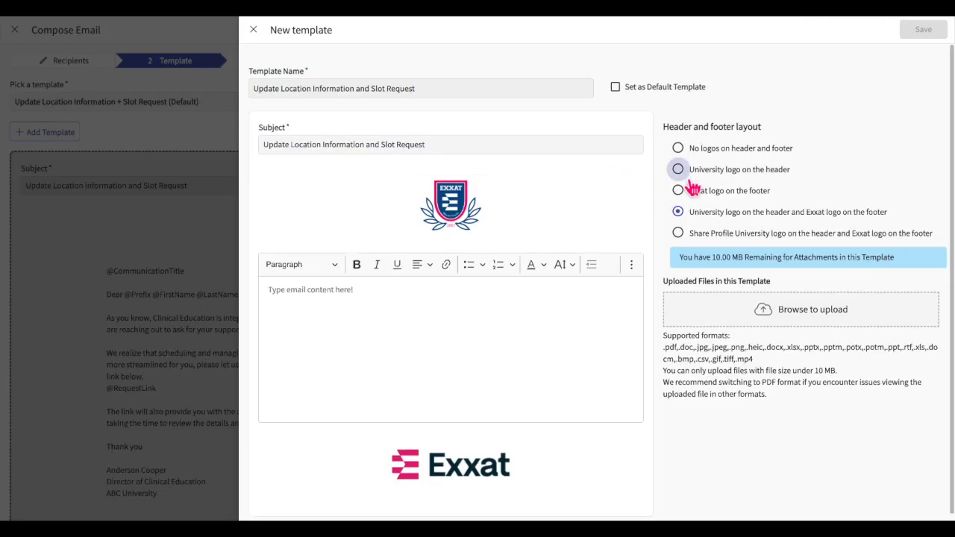
{"action": "left_click", "coordinate": [478, 311]}
{"action": "key", "text": "ctrl+v"}
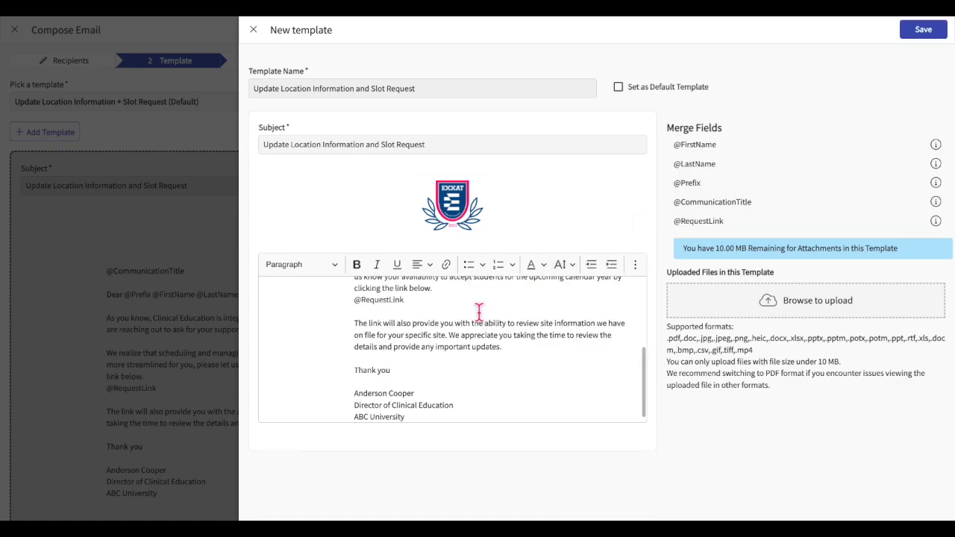
{"action": "scroll", "coordinate": [479, 343], "scroll_direction": "up", "scroll_amount": 5}
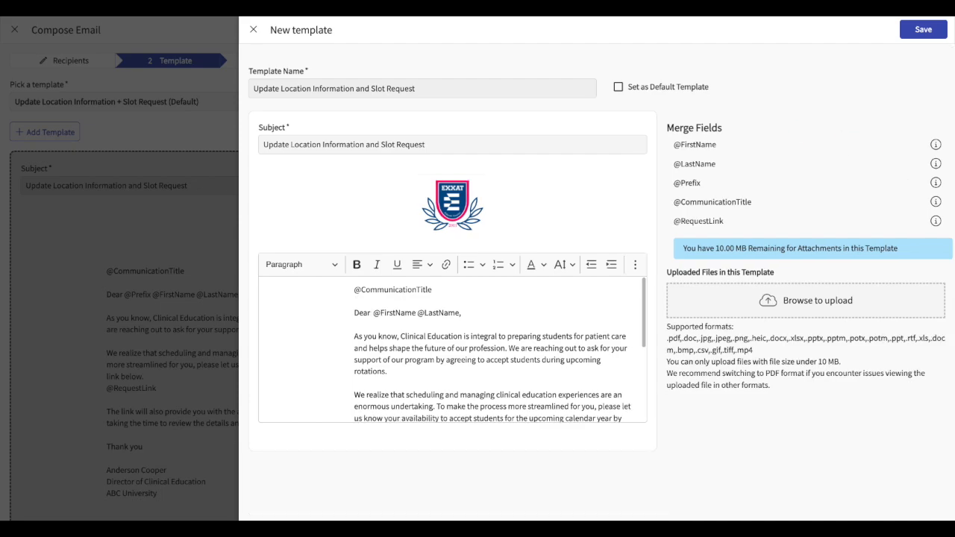
{"action": "type", "text": "@"}
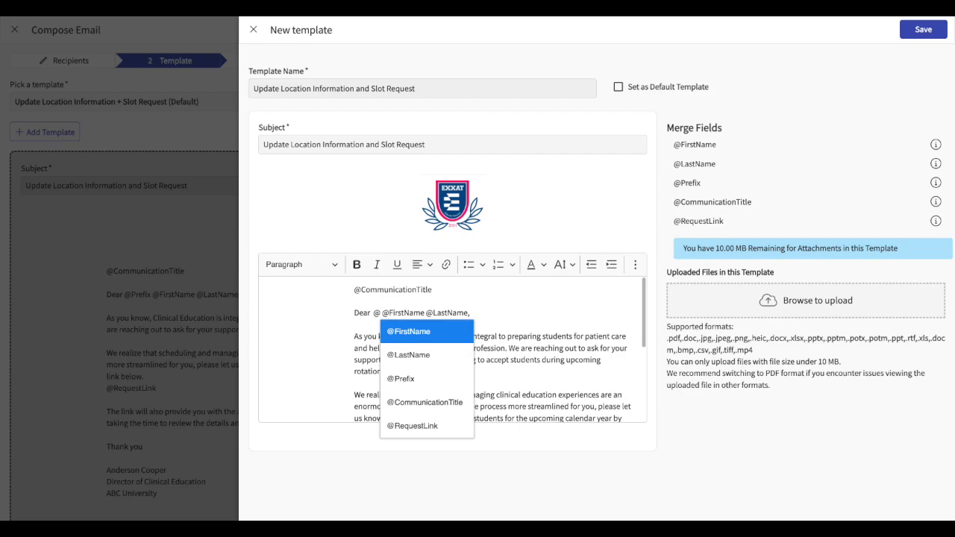
{"action": "left_click", "coordinate": [416, 379]}
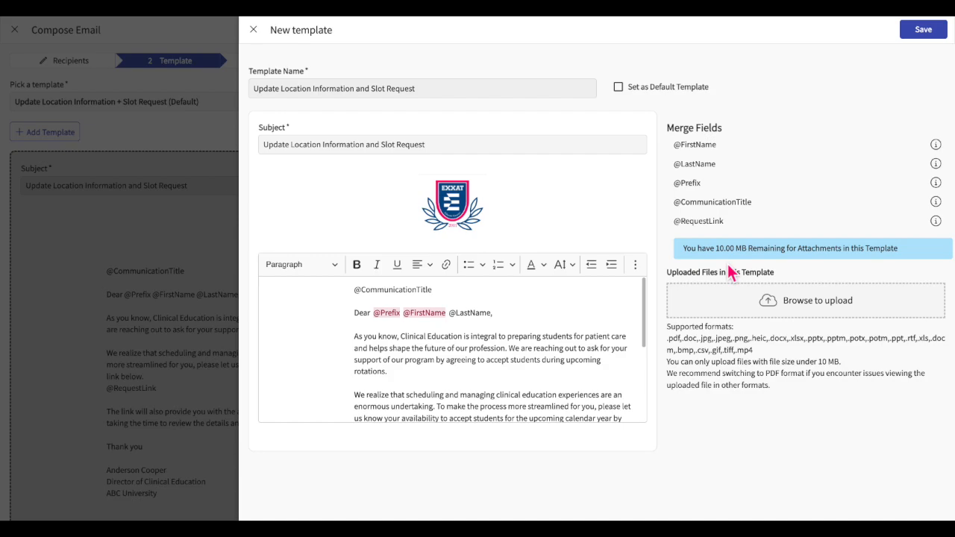
{"action": "left_click", "coordinate": [940, 36]}
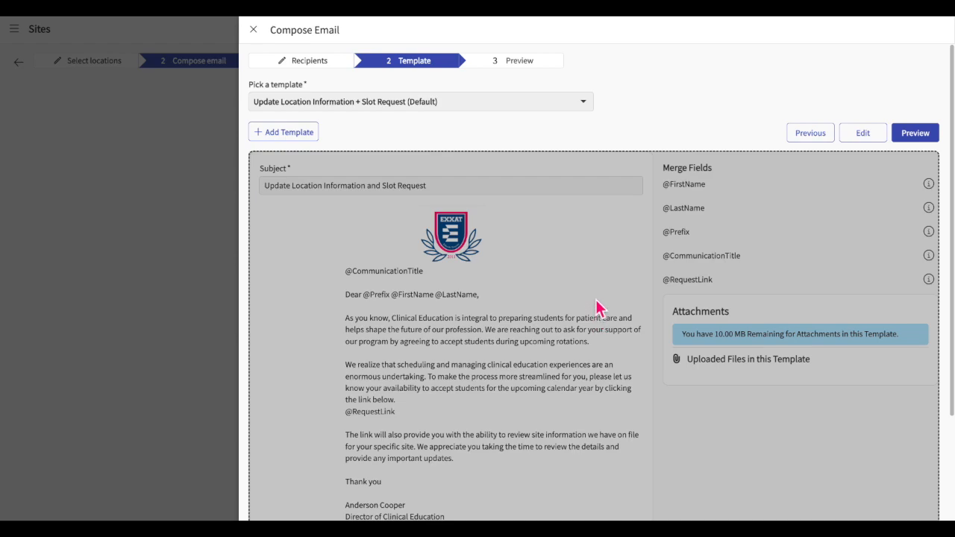
Delete the Update Location Information and Slot Request template.
{"action": "left_click", "coordinate": [580, 105]}
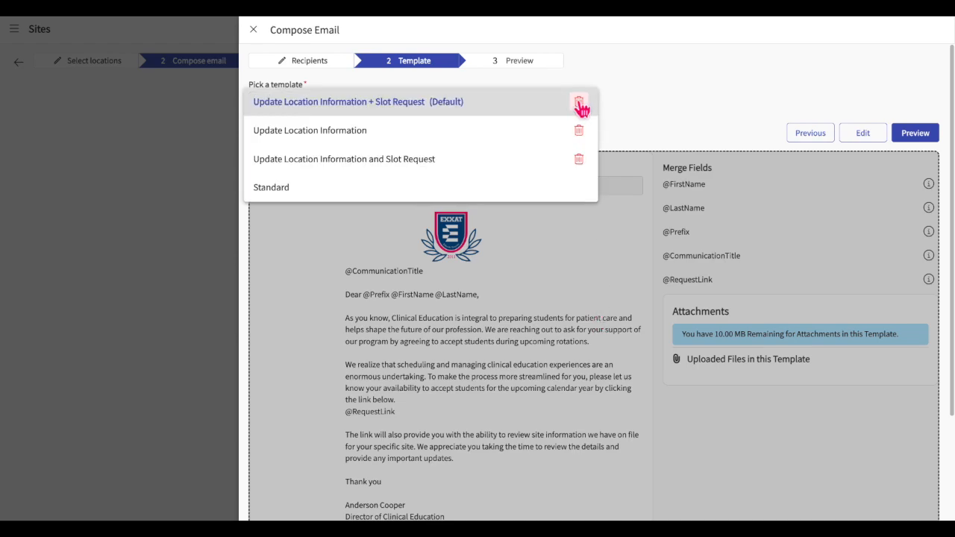
{"action": "left_click", "coordinate": [583, 161]}
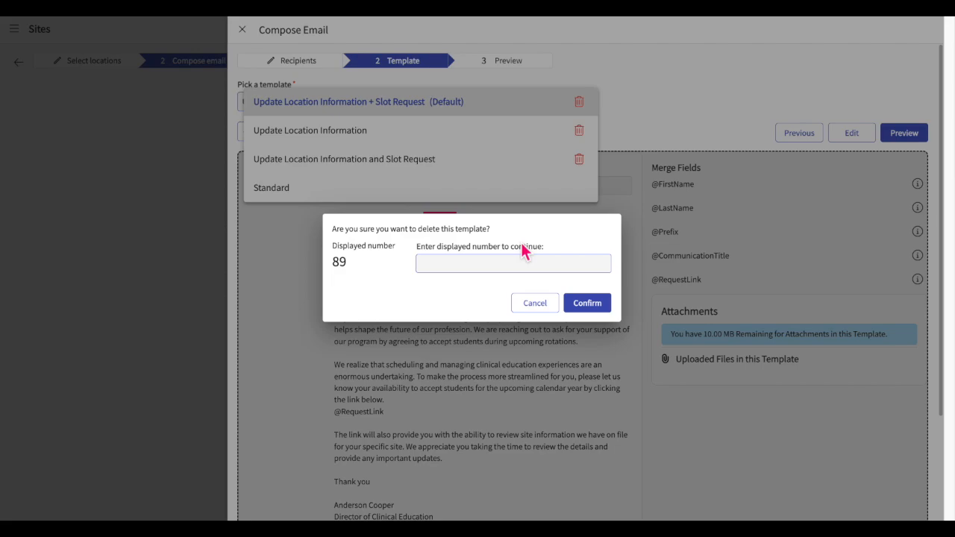
{"action": "type", "text": "89"}
{"action": "left_click", "coordinate": [582, 302]}
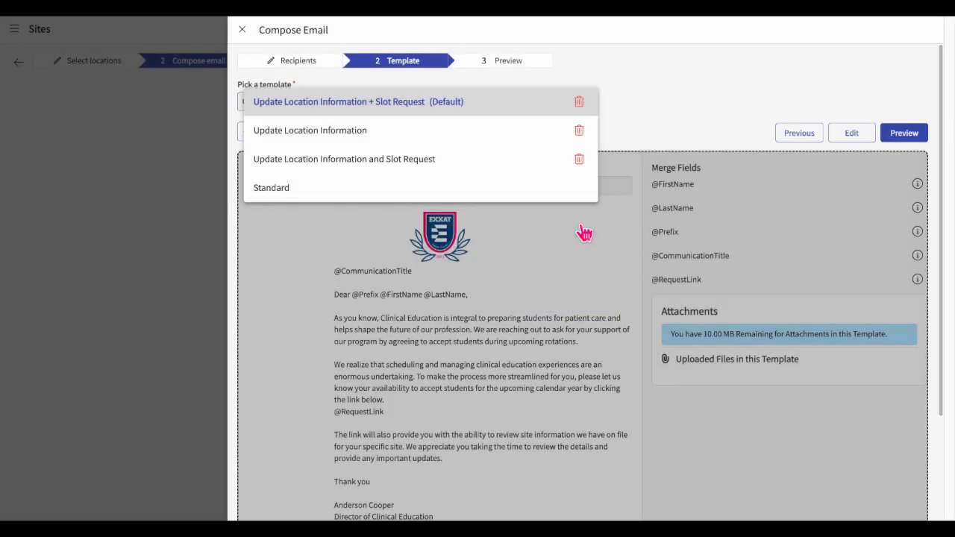
Select and edit the Update Location Information template, then preview the email.
{"action": "left_click", "coordinate": [515, 101]}
{"action": "left_click", "coordinate": [494, 130]}
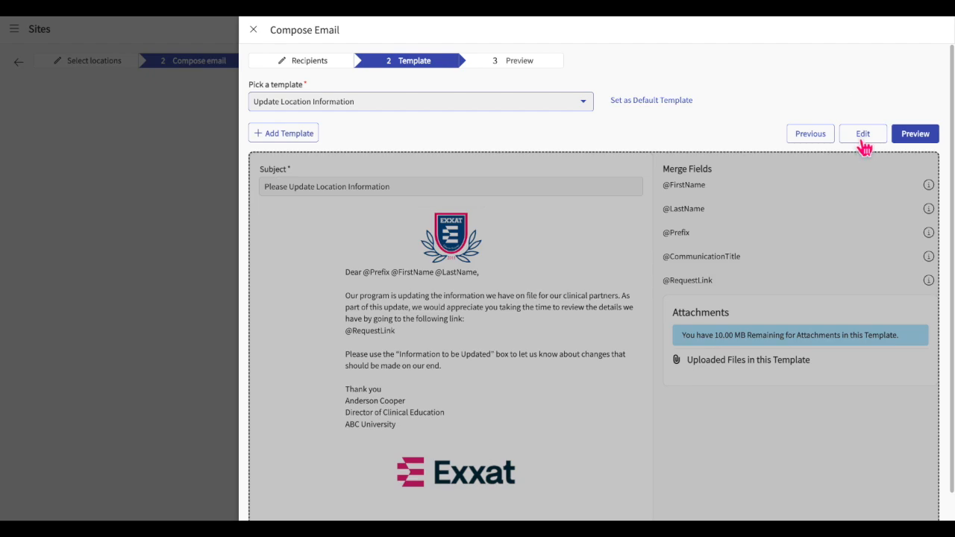
{"action": "left_click", "coordinate": [863, 139]}
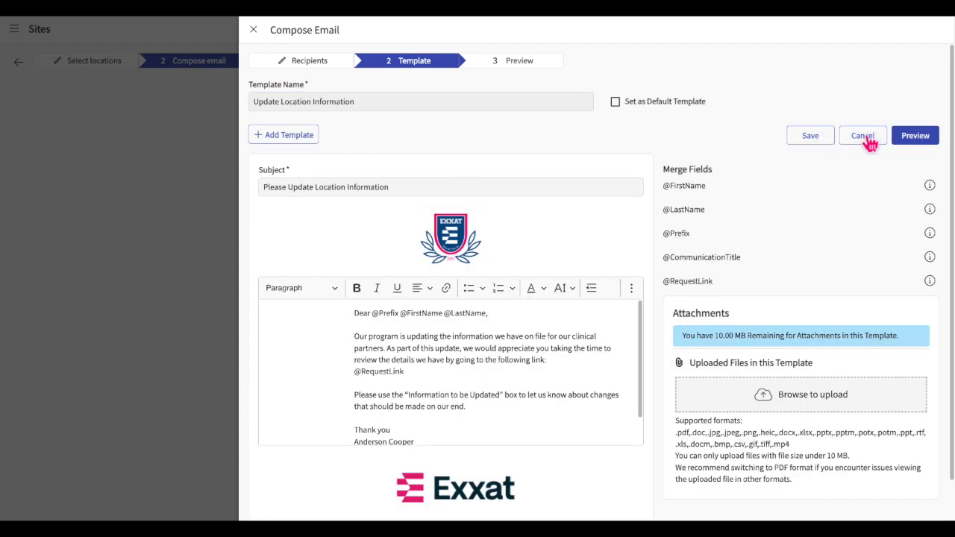
{"action": "left_click", "coordinate": [915, 136]}
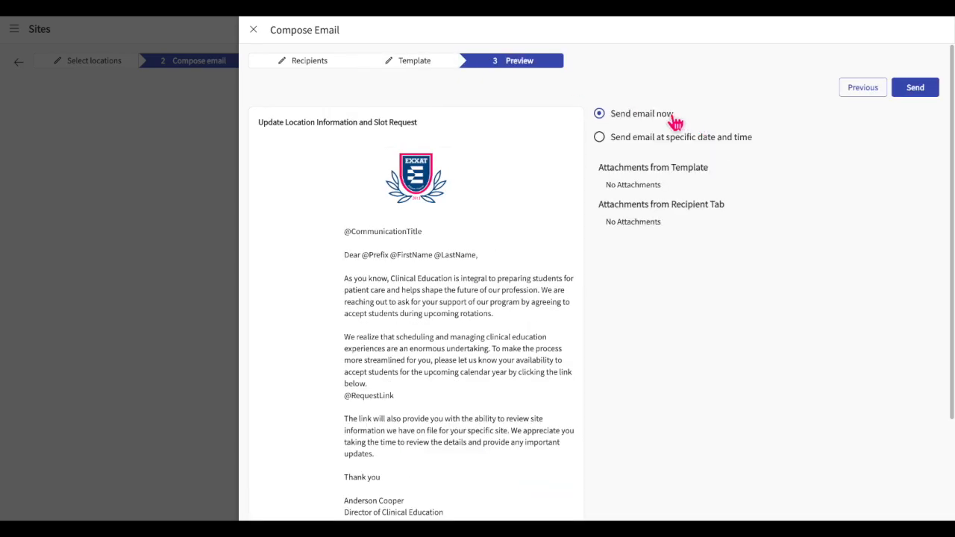
Schedule the email to send on 10/24/2024 at 12:00 PM.
{"action": "left_click", "coordinate": [656, 149]}
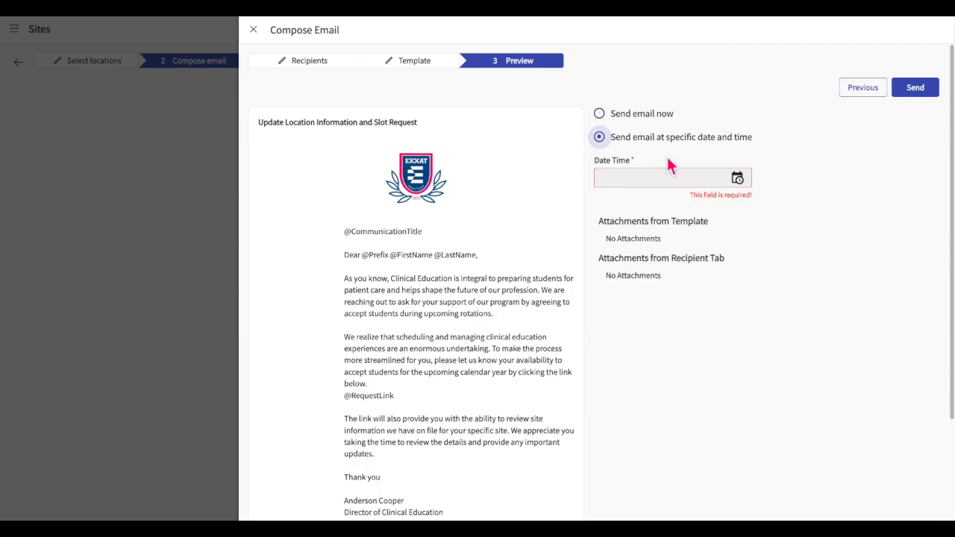
{"action": "left_click", "coordinate": [737, 179]}
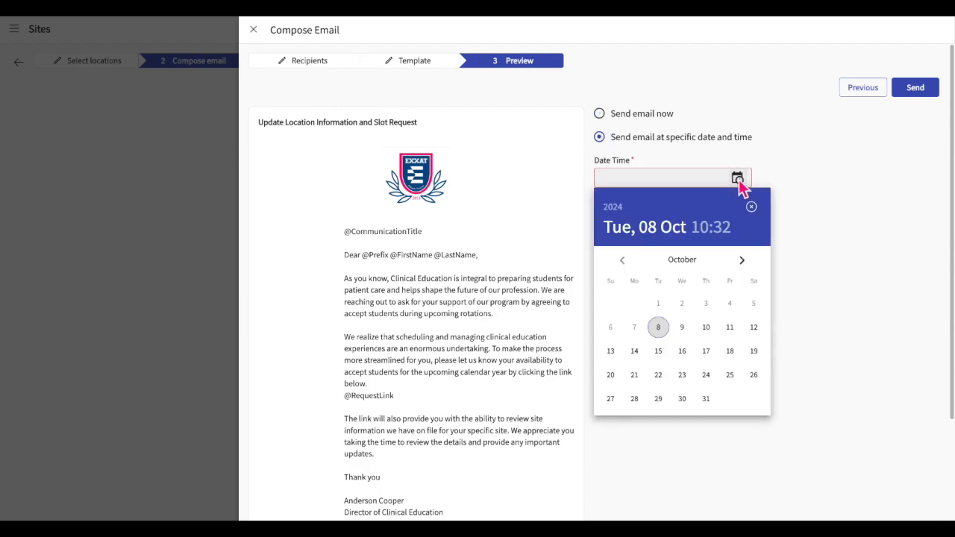
{"action": "left_click", "coordinate": [705, 374]}
{"action": "left_click", "coordinate": [687, 267]}
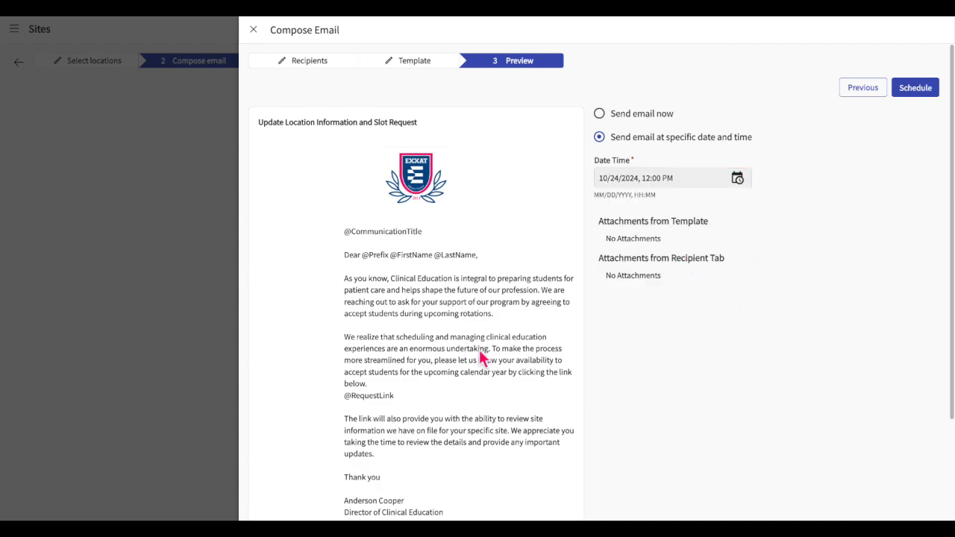
{"action": "scroll", "coordinate": [481, 354], "scroll_direction": "down", "scroll_amount": 1}
{"action": "scroll", "coordinate": [479, 352], "scroll_direction": "up", "scroll_amount": 1}
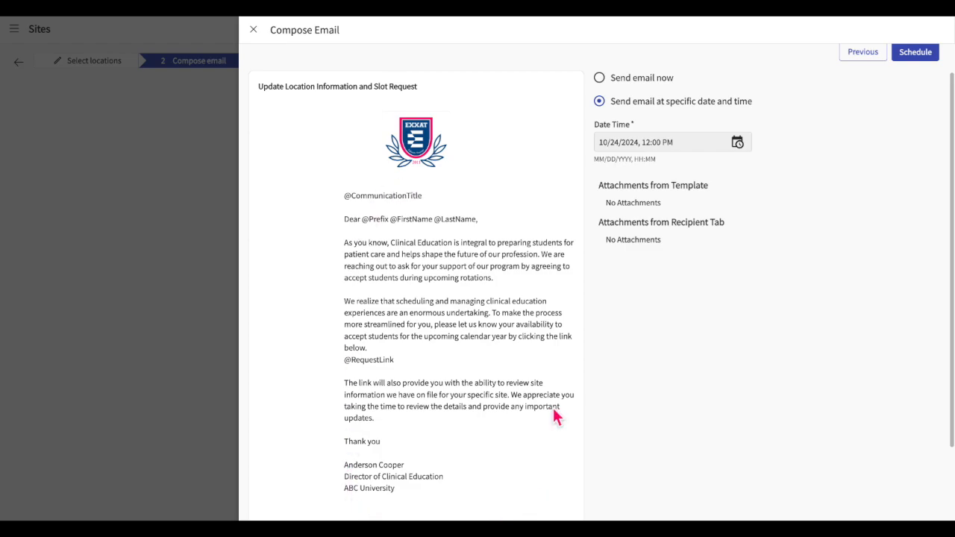
{"action": "scroll", "coordinate": [555, 412], "scroll_direction": "up", "scroll_amount": 1}
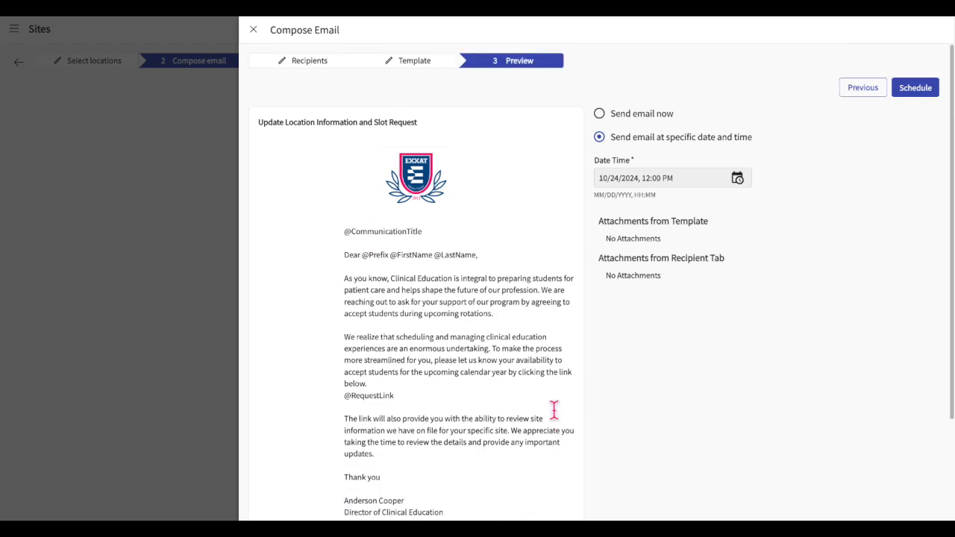
Schedule the email for 10/24/2024 3:00 PM EST and view the 2024 Slot Request email dashboard.
{"action": "left_click", "coordinate": [915, 88]}
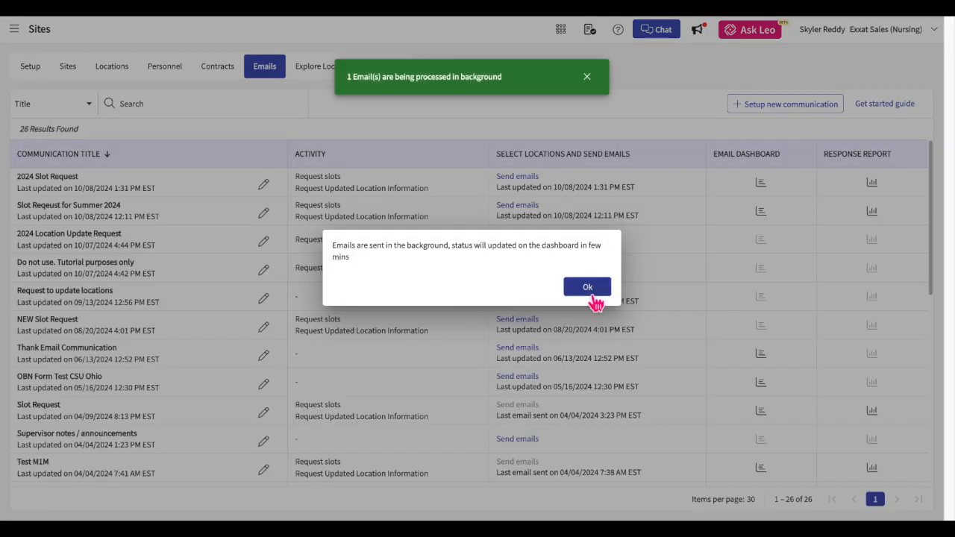
{"action": "left_click", "coordinate": [589, 292]}
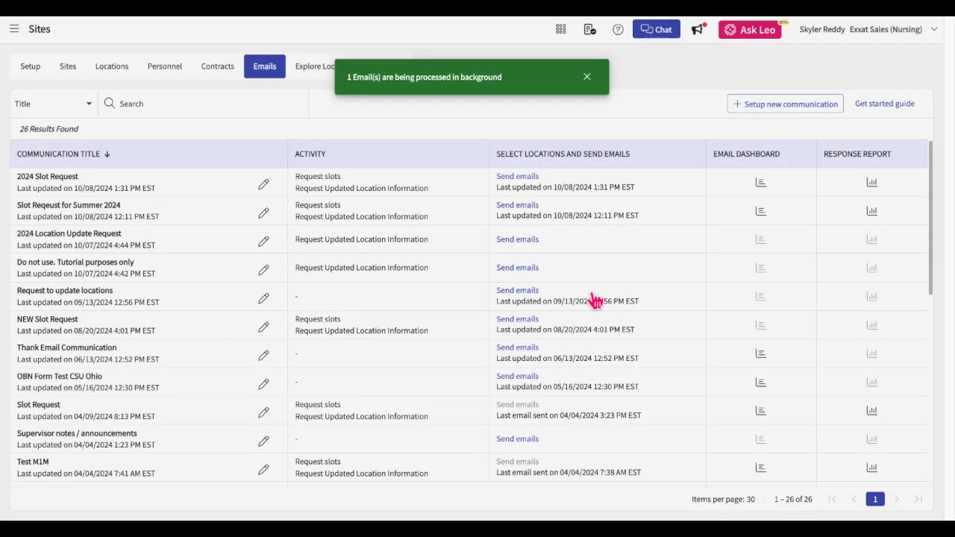
{"action": "left_click", "coordinate": [769, 183]}
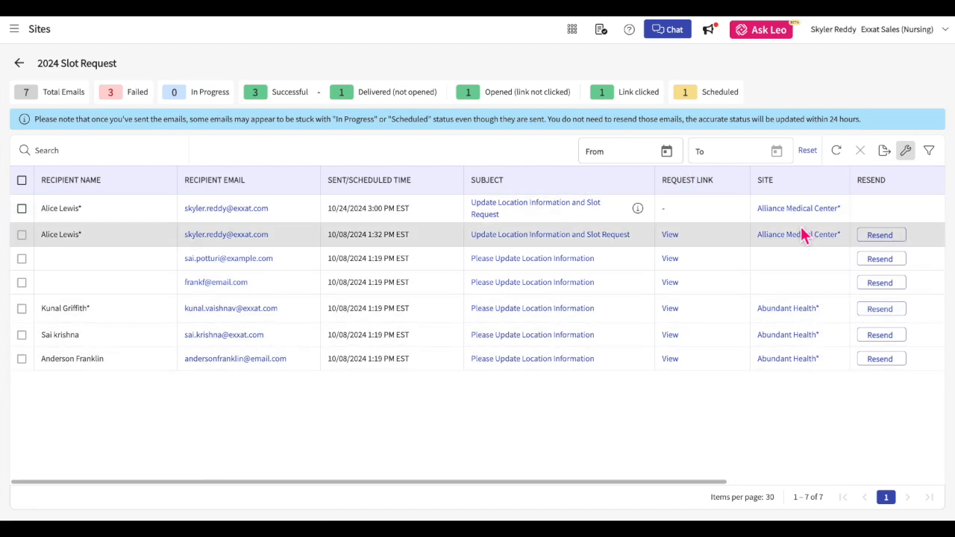
{"action": "scroll", "coordinate": [802, 232], "scroll_direction": "right", "scroll_amount": 4}
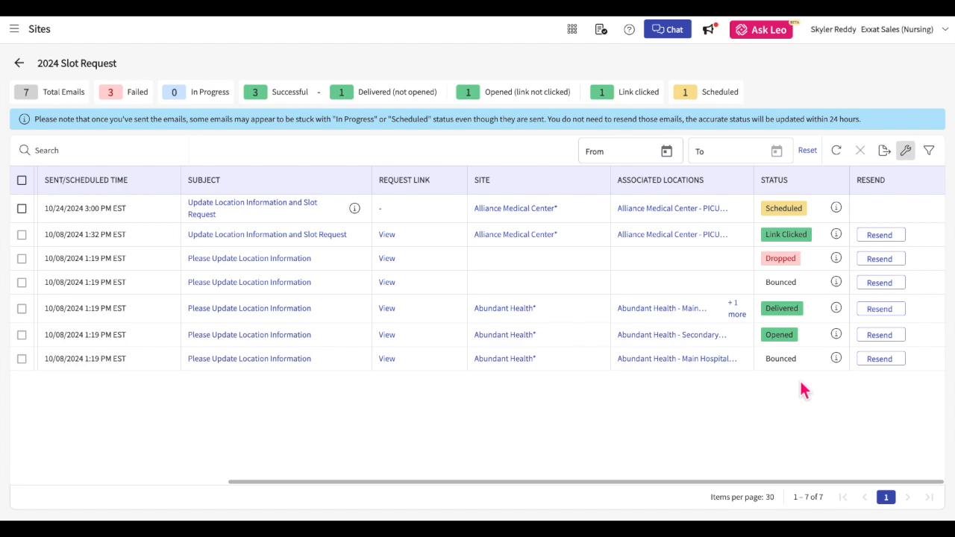
{"action": "left_click", "coordinate": [838, 154]}
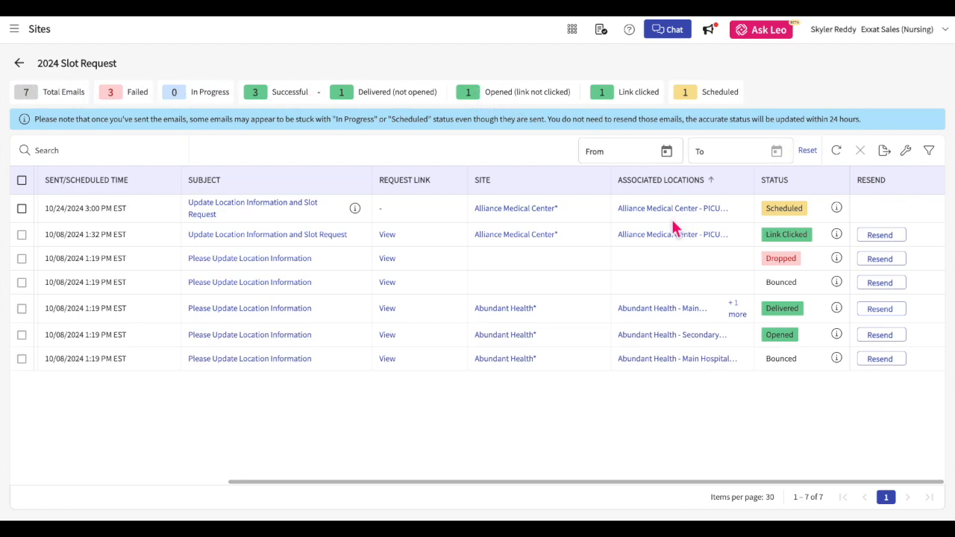
{"action": "left_click", "coordinate": [235, 235]}
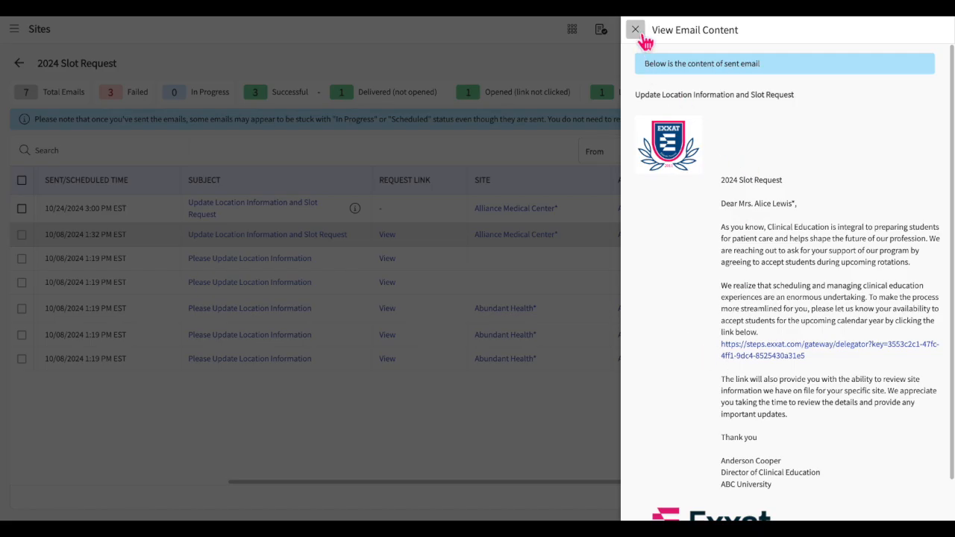
{"action": "left_click", "coordinate": [637, 33]}
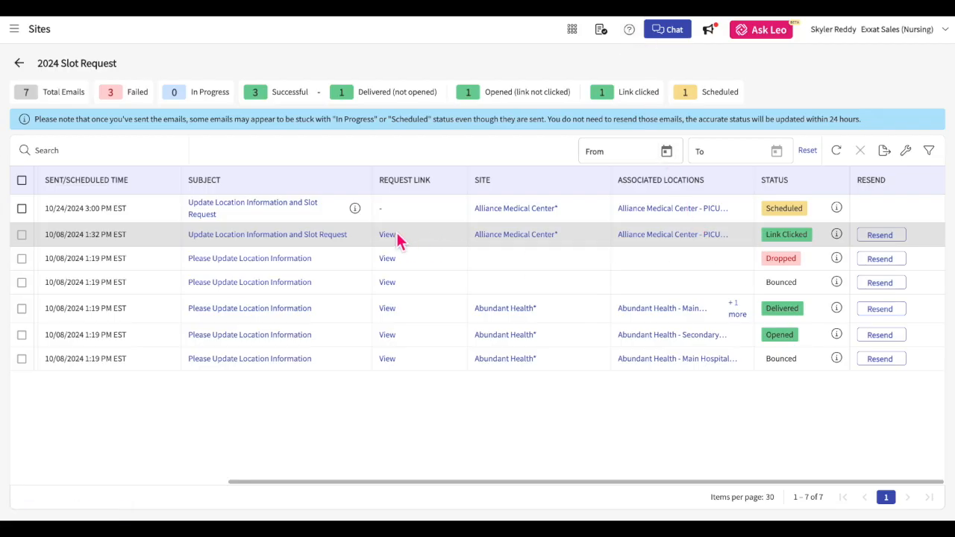
{"action": "left_click", "coordinate": [388, 259]}
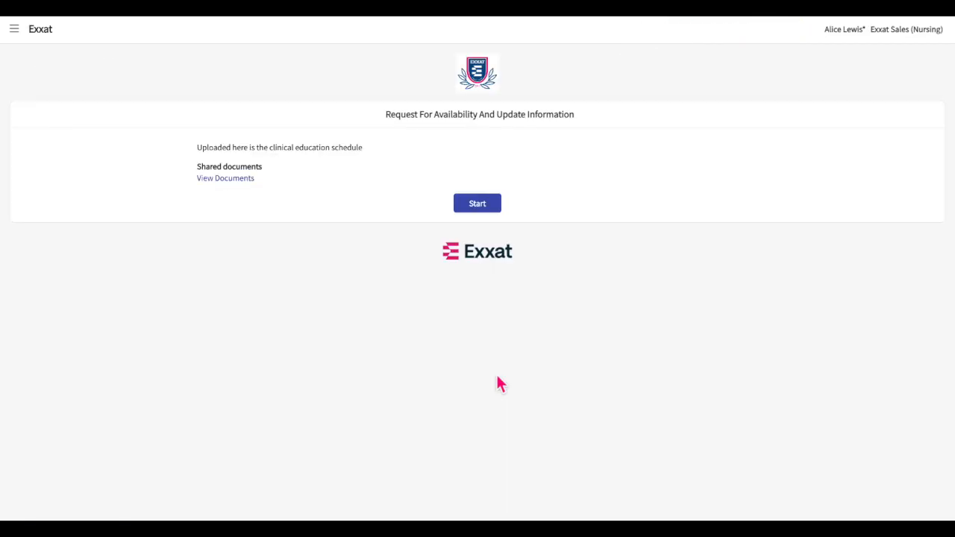
{"action": "left_click", "coordinate": [481, 203]}
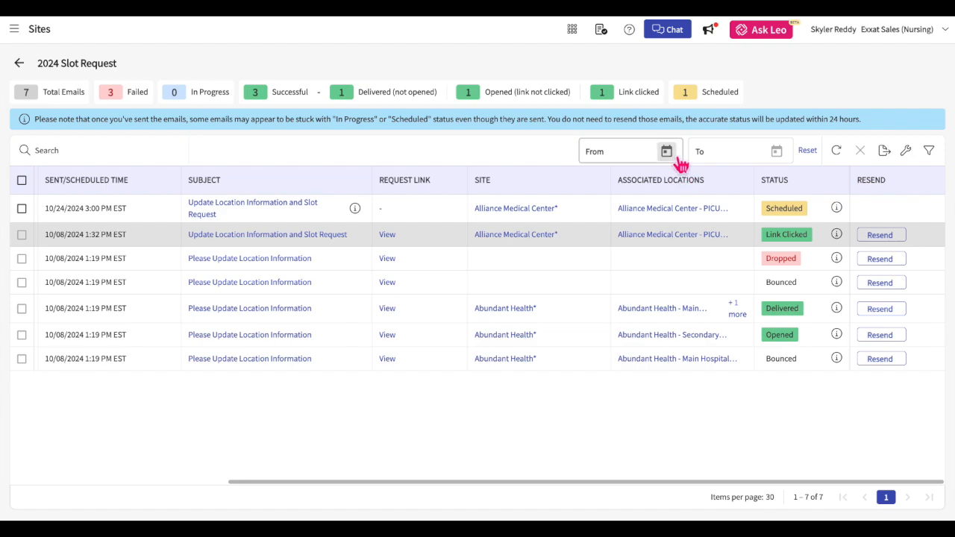
{"action": "left_click", "coordinate": [666, 153]}
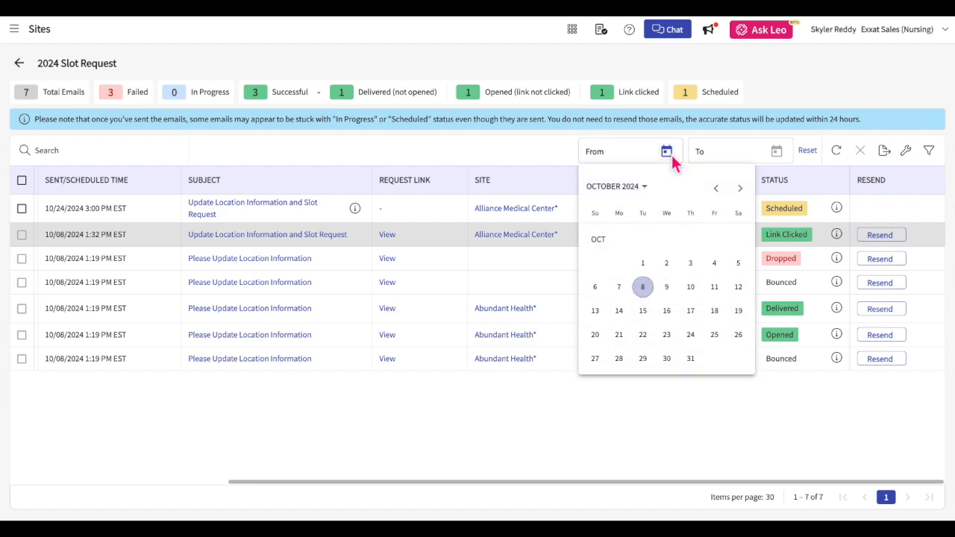
{"action": "left_click", "coordinate": [642, 263]}
{"action": "left_click", "coordinate": [777, 152]}
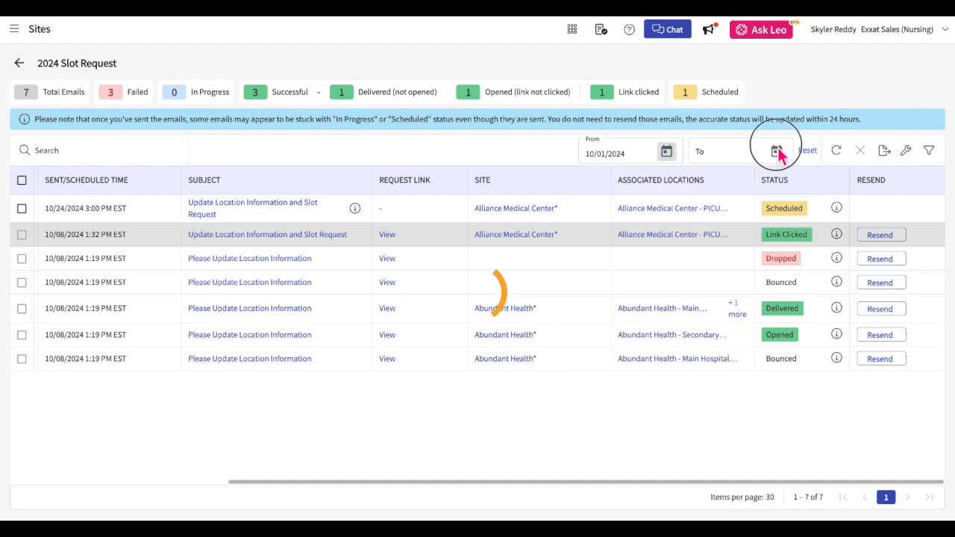
{"action": "left_click", "coordinate": [777, 151]}
{"action": "left_click", "coordinate": [803, 361]}
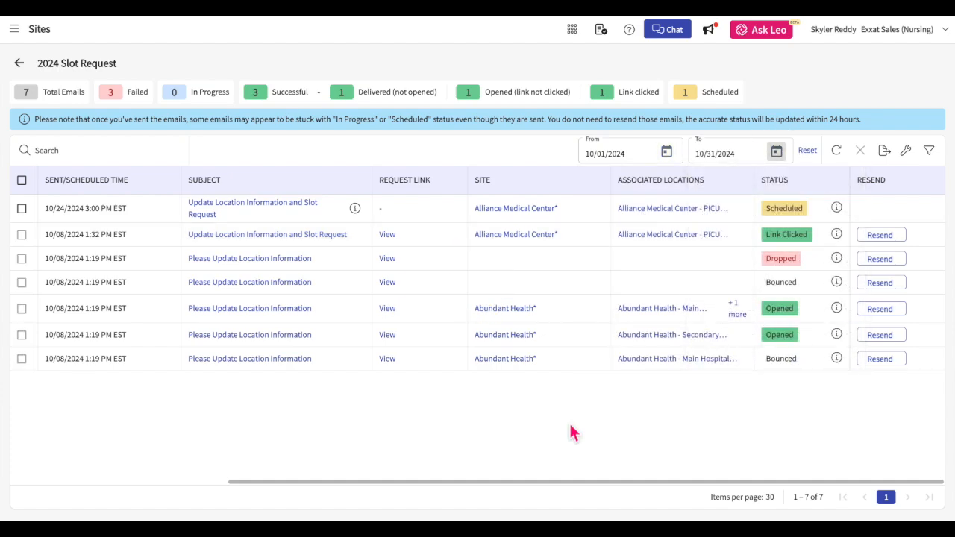
{"action": "left_click", "coordinate": [808, 152]}
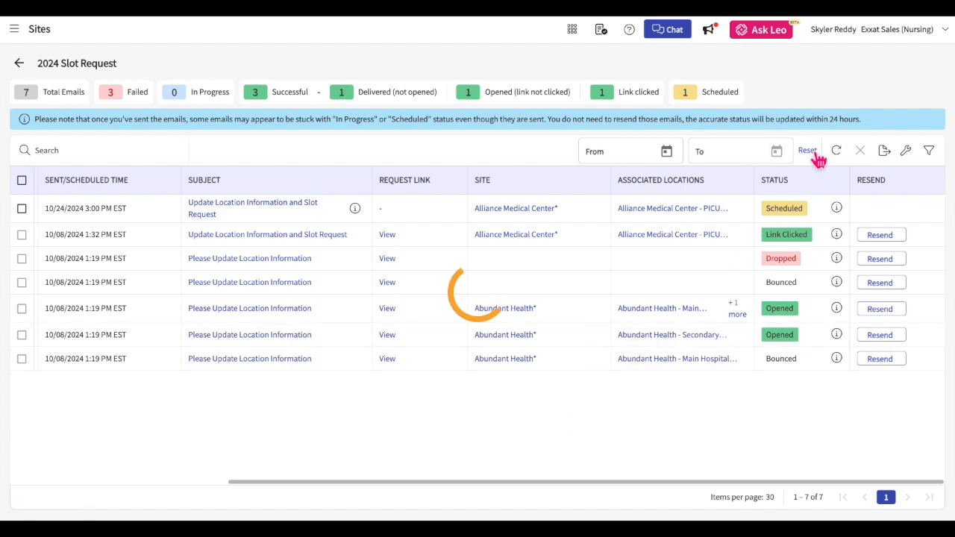
{"action": "left_click", "coordinate": [889, 155]}
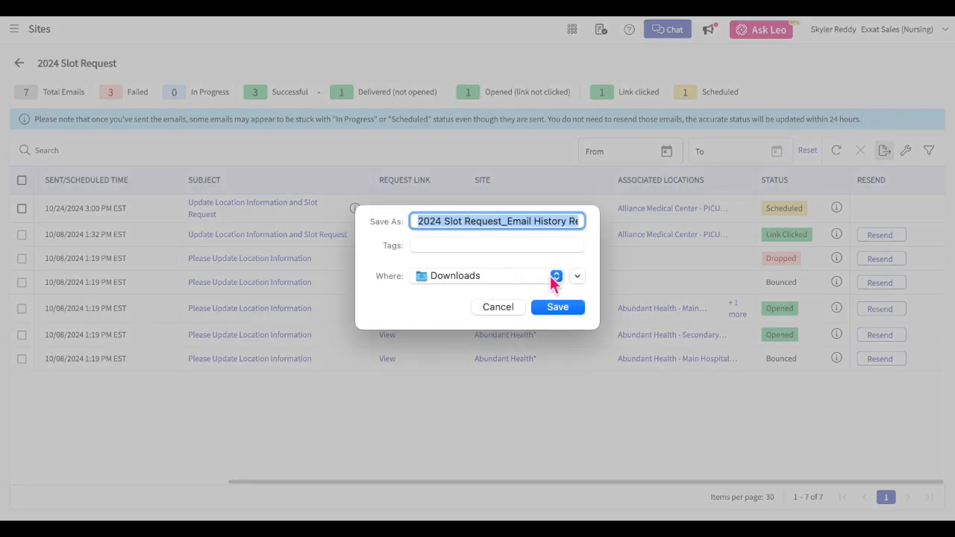
{"action": "left_click", "coordinate": [494, 309]}
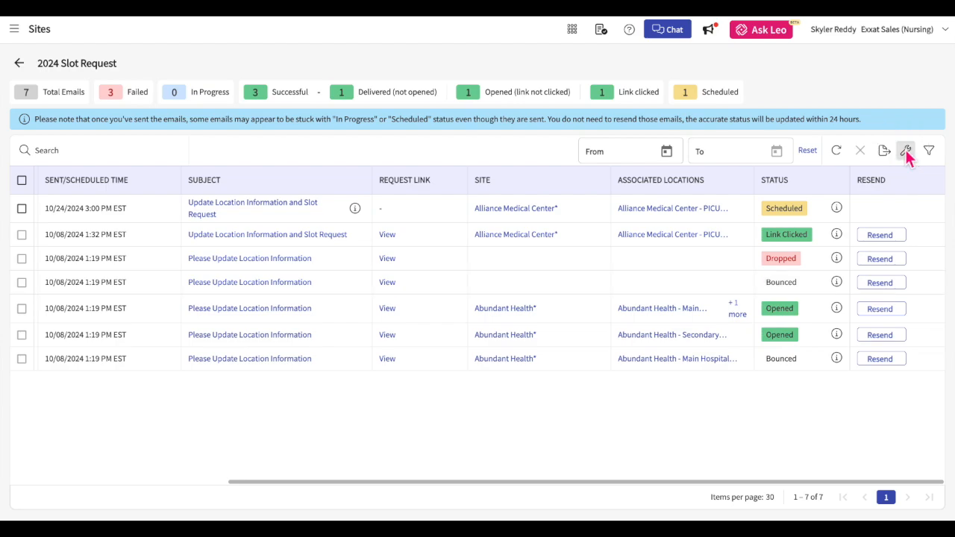
{"action": "left_click", "coordinate": [905, 152]}
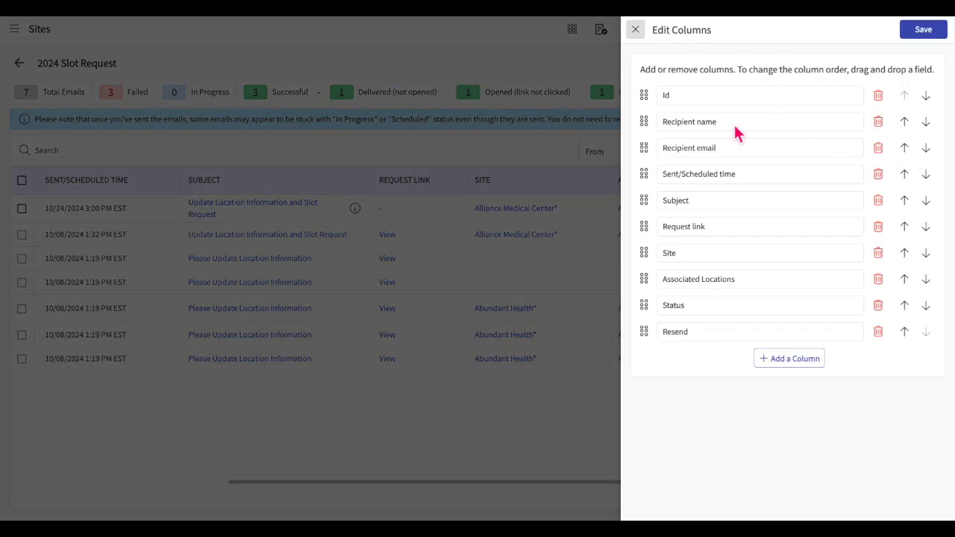
{"action": "mouse_move", "coordinate": [643, 121]}
{"action": "left_mouse_down"}
{"action": "mouse_move", "coordinate": [652, 92]}
{"action": "mouse_move", "coordinate": [650, 138]}
{"action": "left_mouse_up"}
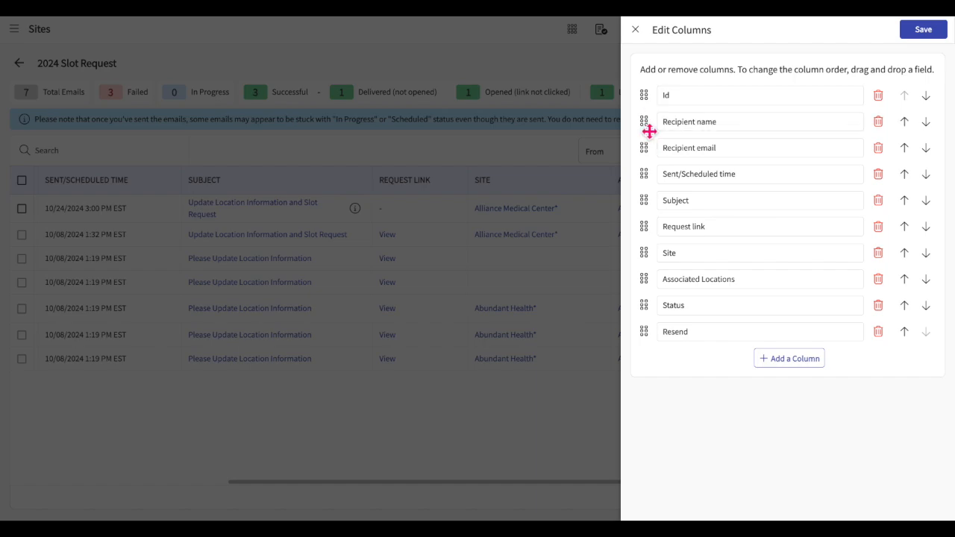
{"action": "left_click", "coordinate": [906, 123]}
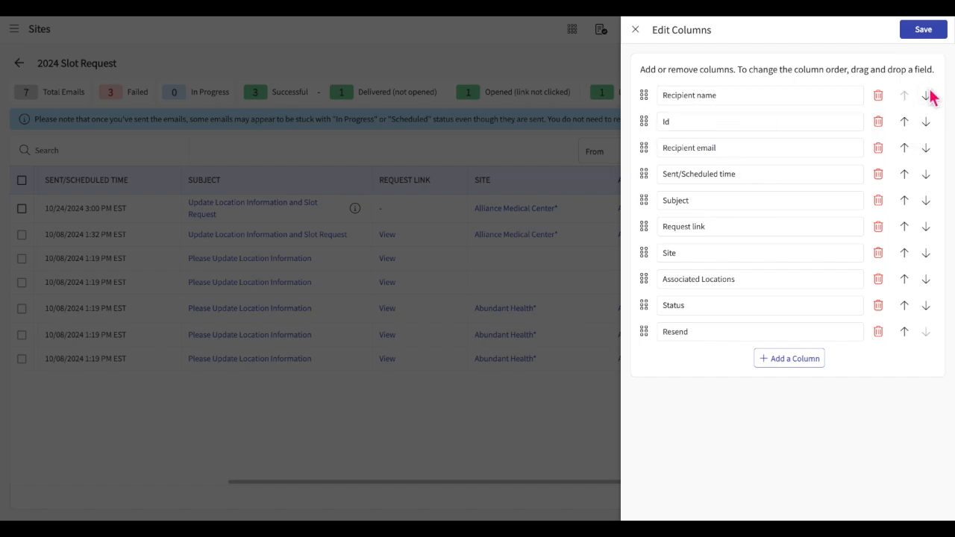
{"action": "left_click", "coordinate": [928, 97]}
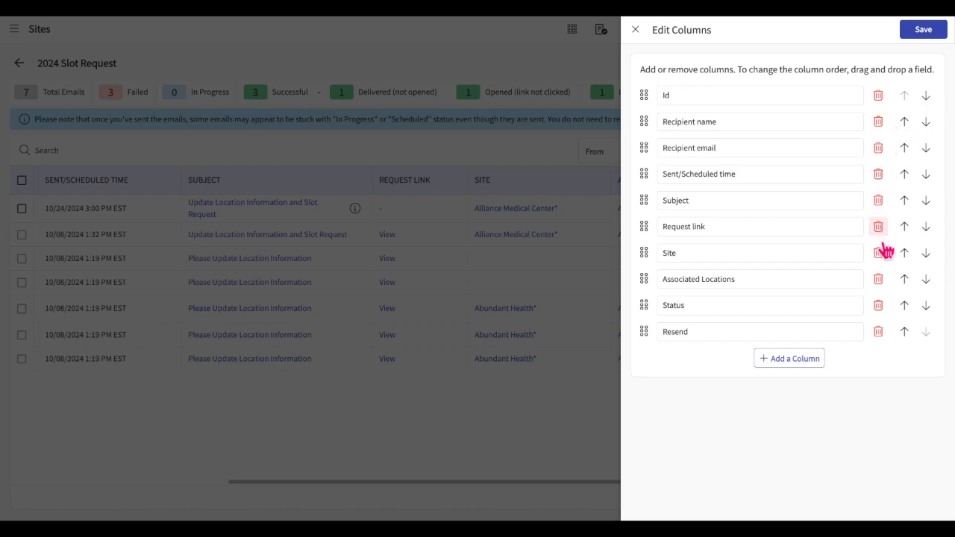
{"action": "left_click", "coordinate": [878, 280]}
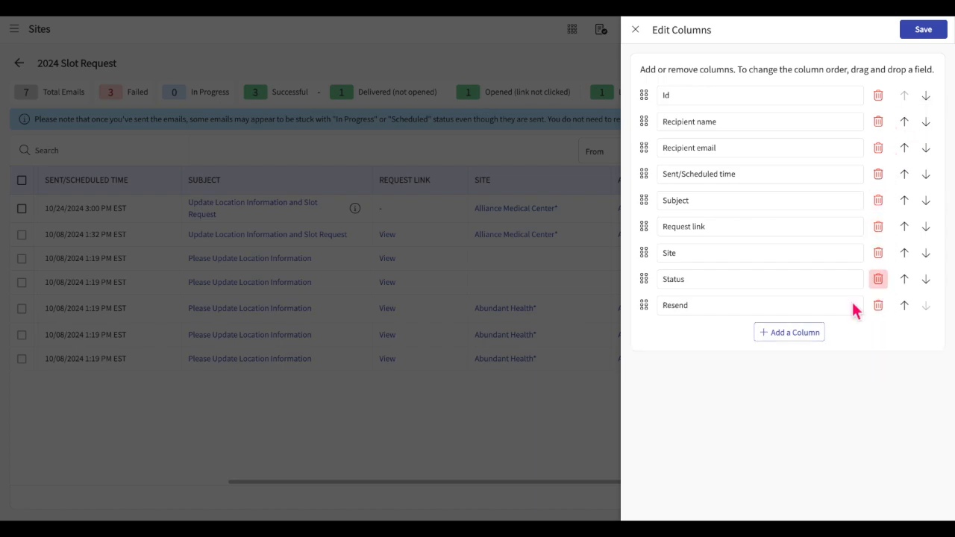
{"action": "left_click", "coordinate": [776, 337]}
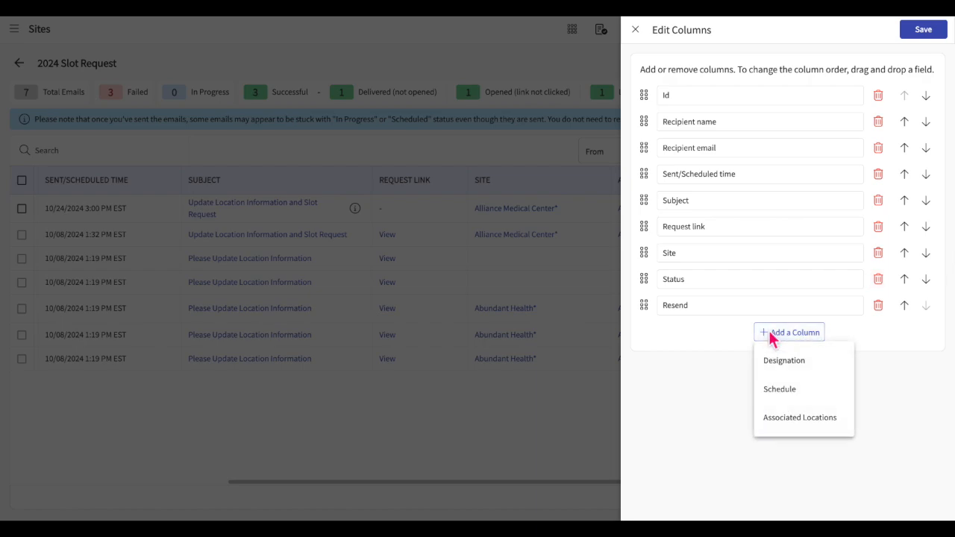
{"action": "left_click", "coordinate": [792, 425]}
{"action": "left_click_drag", "start_coordinate": [646, 334], "coordinate": [647, 282]}
{"action": "left_click", "coordinate": [923, 33]}
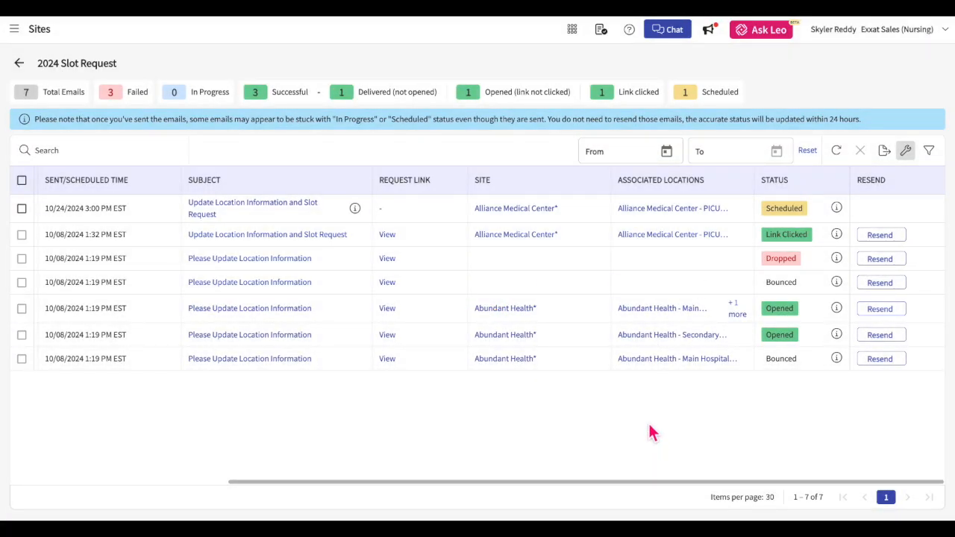
{"action": "left_click", "coordinate": [929, 151]}
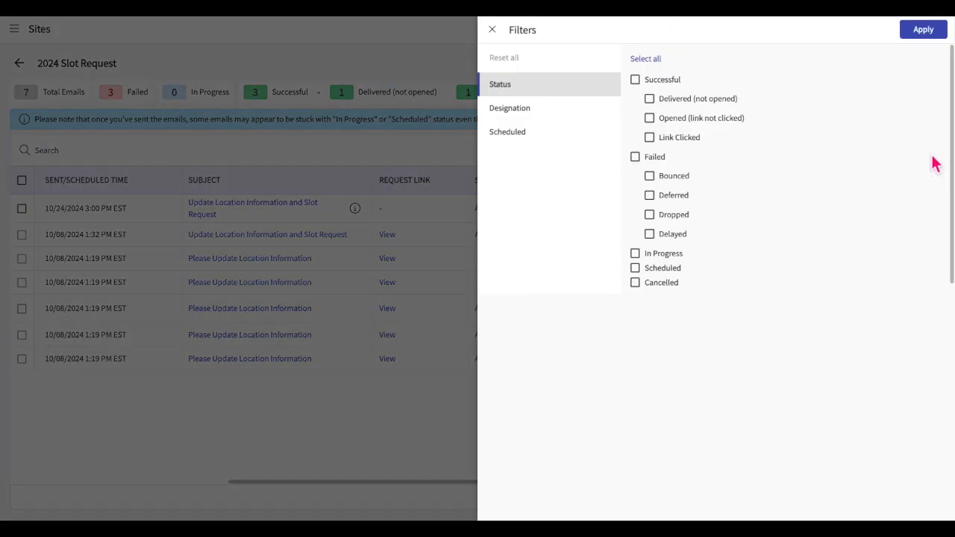
Check the email filters without applying any, select the scheduled row, and open the row-2 request's response page.
{"action": "left_click", "coordinate": [550, 118]}
{"action": "left_click", "coordinate": [542, 136]}
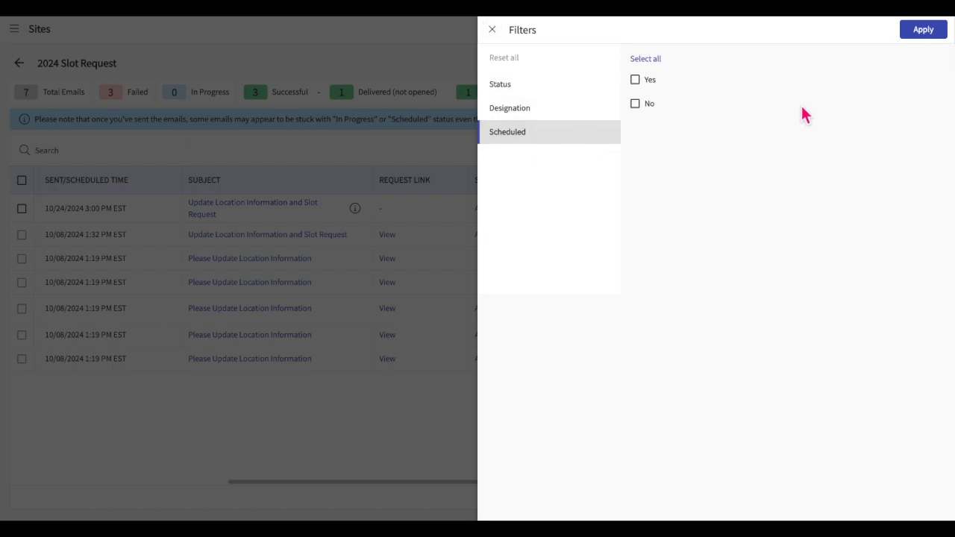
{"action": "left_click", "coordinate": [492, 30]}
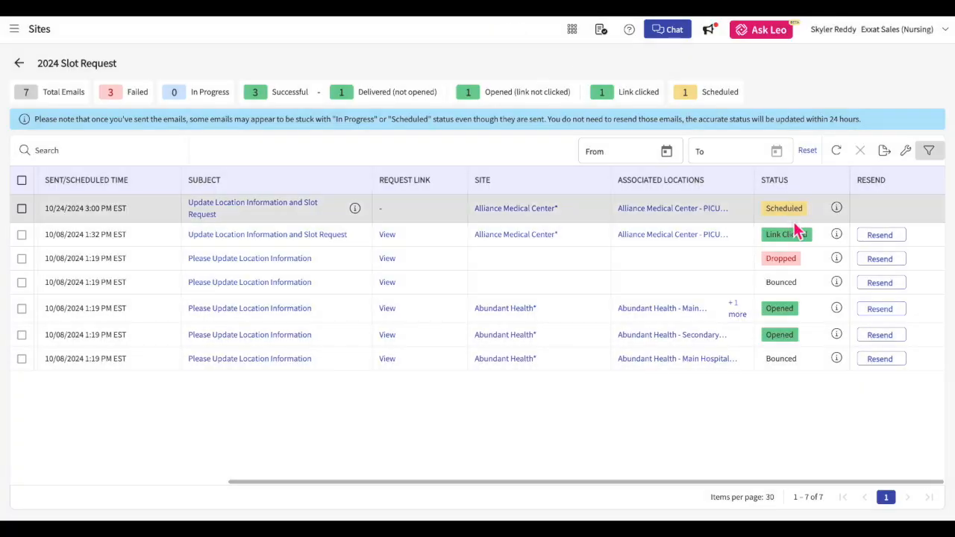
{"action": "left_click", "coordinate": [22, 209]}
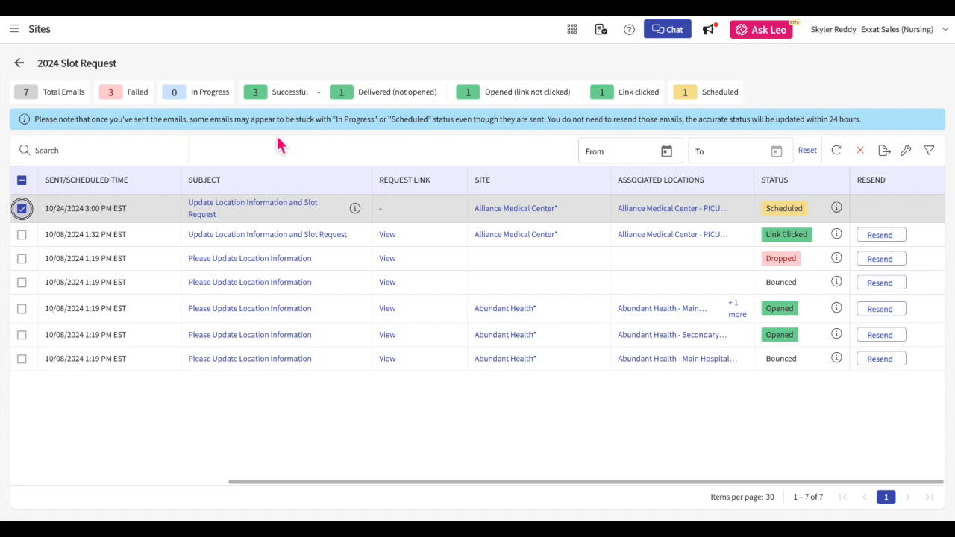
{"action": "left_click", "coordinate": [386, 235]}
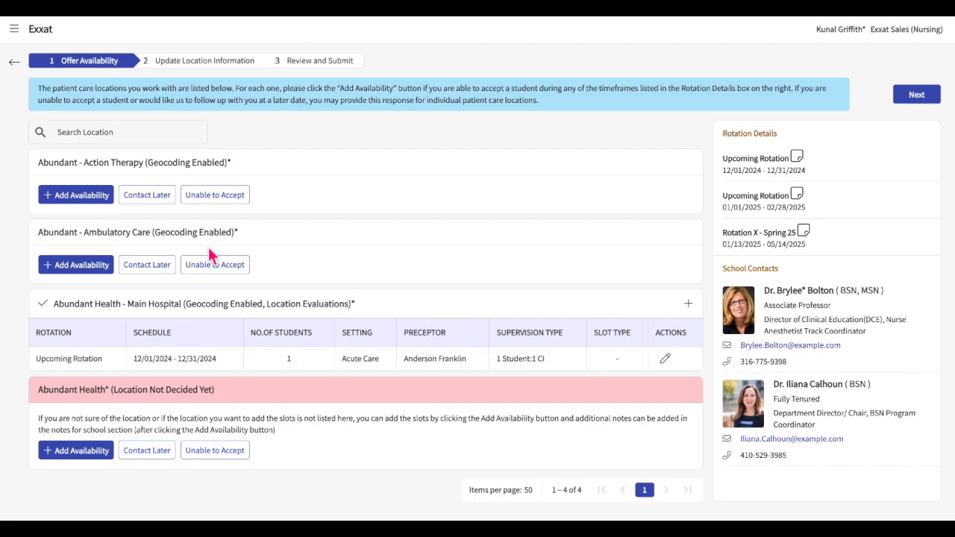
Mark Abundant - Action Therapy as unable to accept students this year.
{"action": "left_click", "coordinate": [84, 200]}
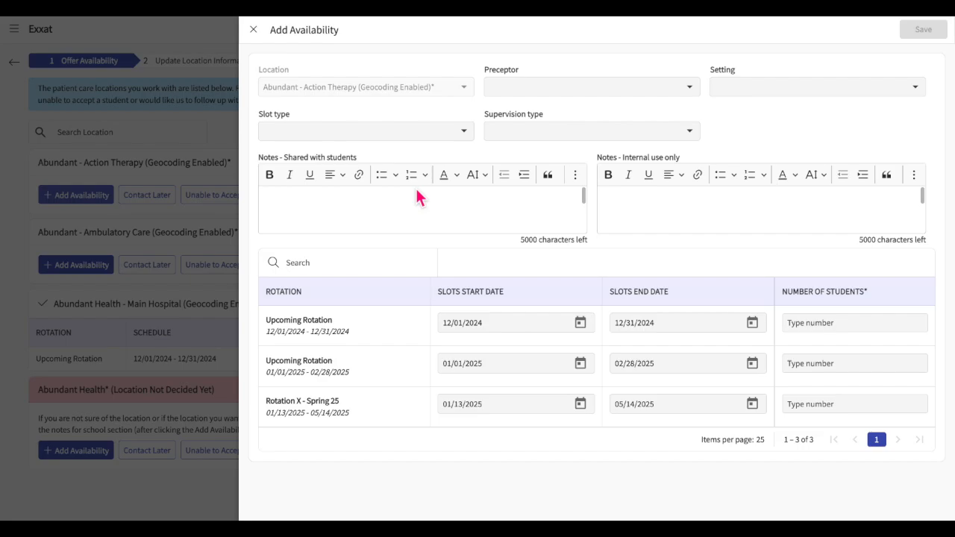
{"action": "left_click", "coordinate": [254, 31]}
{"action": "left_click", "coordinate": [153, 198]}
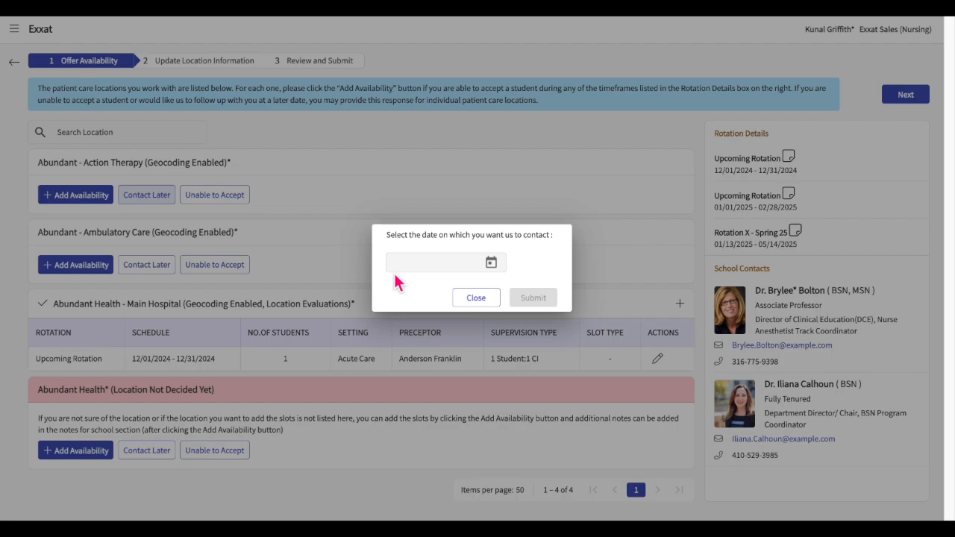
{"action": "left_click", "coordinate": [473, 296]}
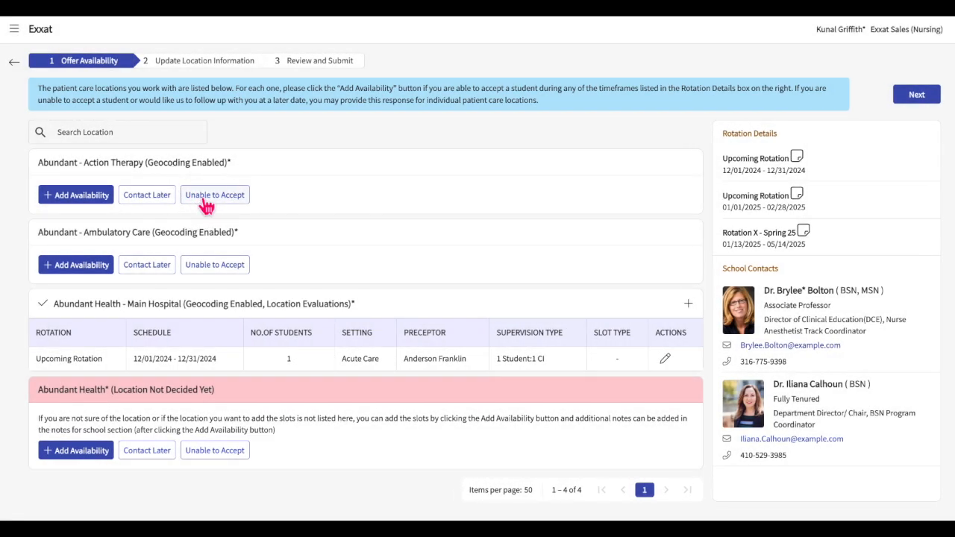
{"action": "left_click", "coordinate": [206, 202]}
Ask to be contacted about Ambulatory Care on 10/31/2024.
{"action": "left_click", "coordinate": [159, 258]}
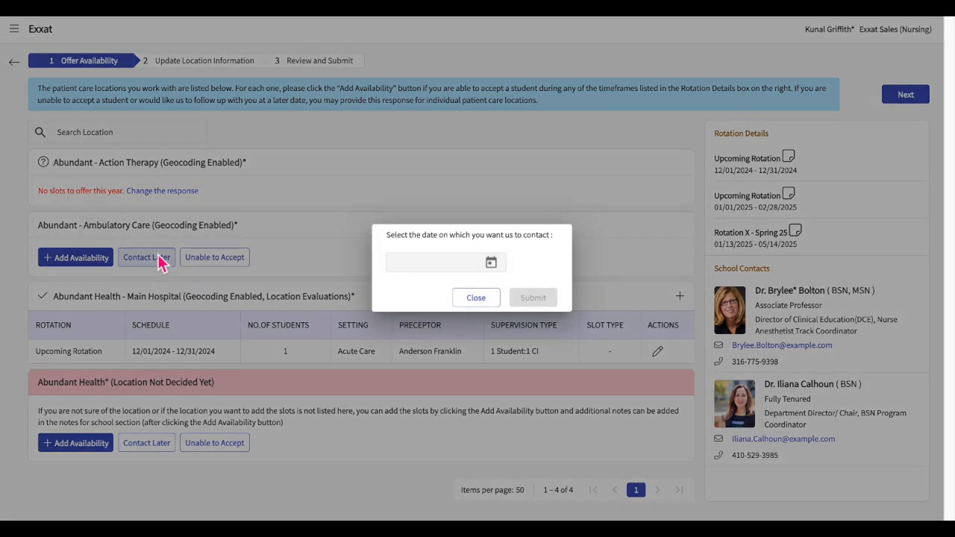
{"action": "left_click", "coordinate": [490, 263]}
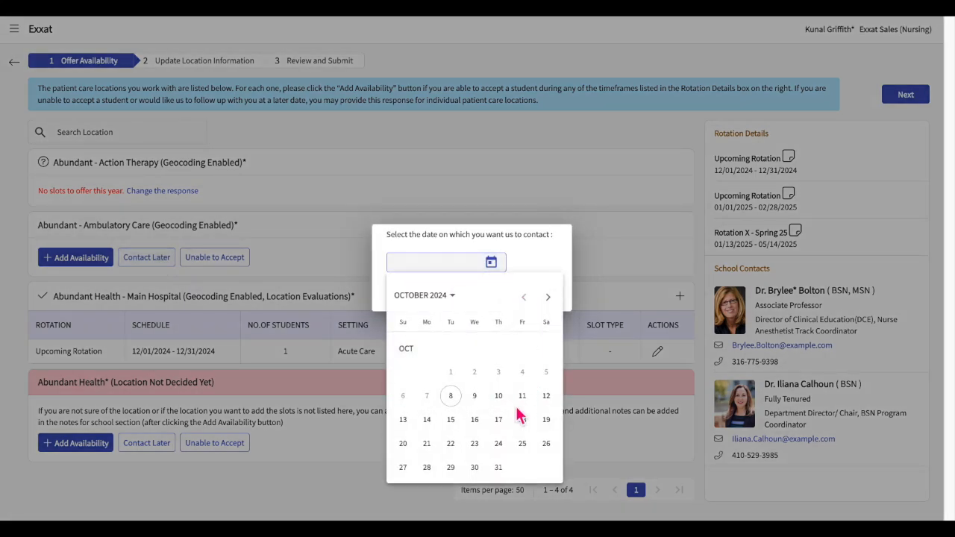
{"action": "left_click", "coordinate": [503, 472]}
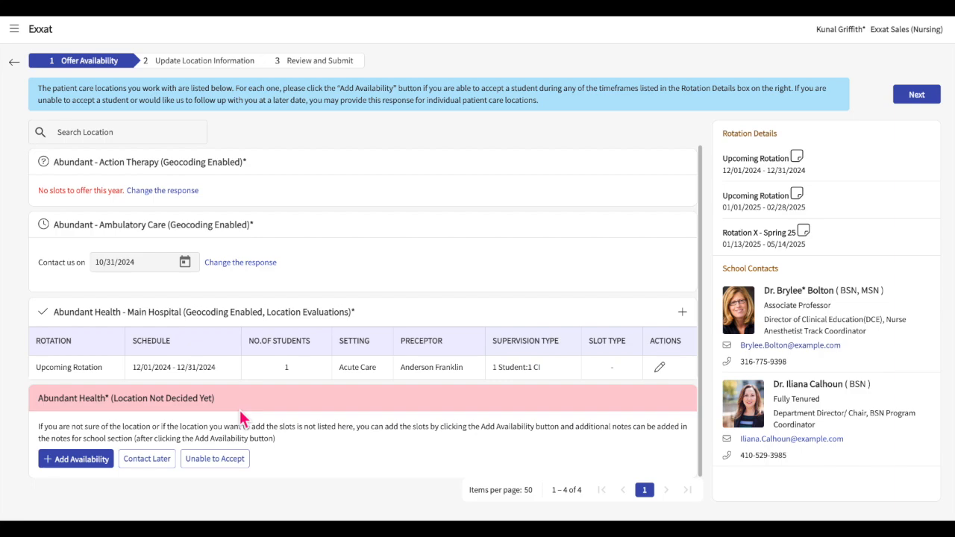
Move on to location updates and add a note asking to update the site's FAX number.
{"action": "left_click", "coordinate": [933, 97]}
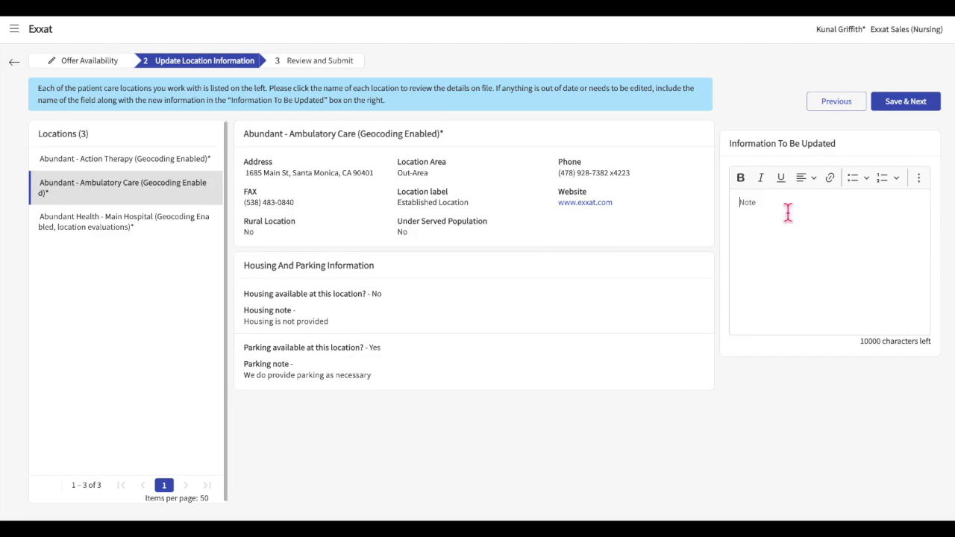
{"action": "left_click", "coordinate": [739, 202]}
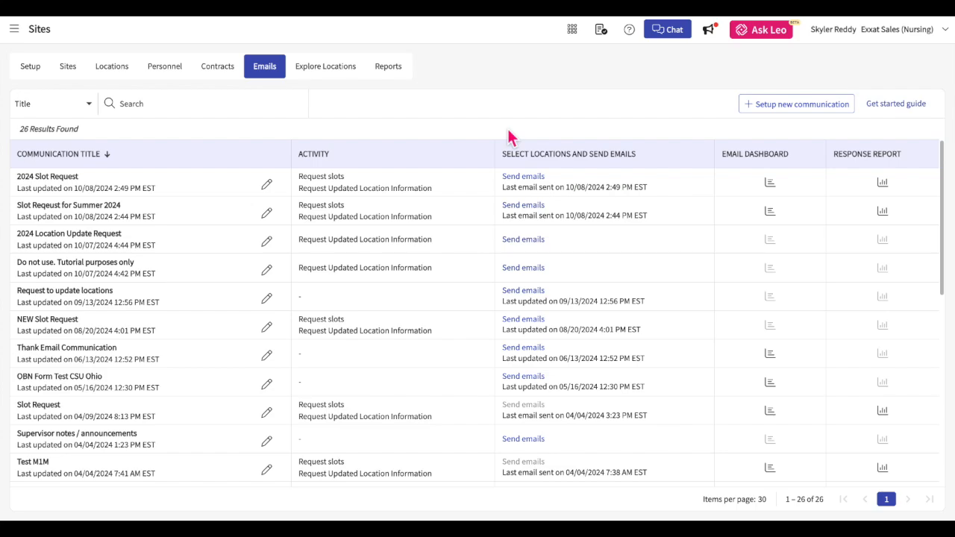
Open the 2024 Slot Request response report and scroll sideways to read each location's Slot Request Response.
{"action": "left_click", "coordinate": [882, 183]}
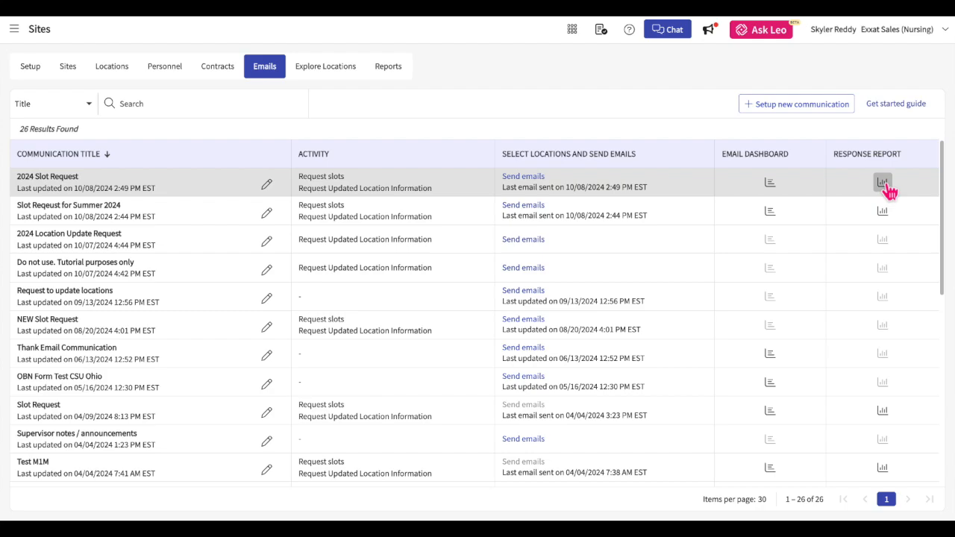
{"action": "left_click", "coordinate": [886, 187]}
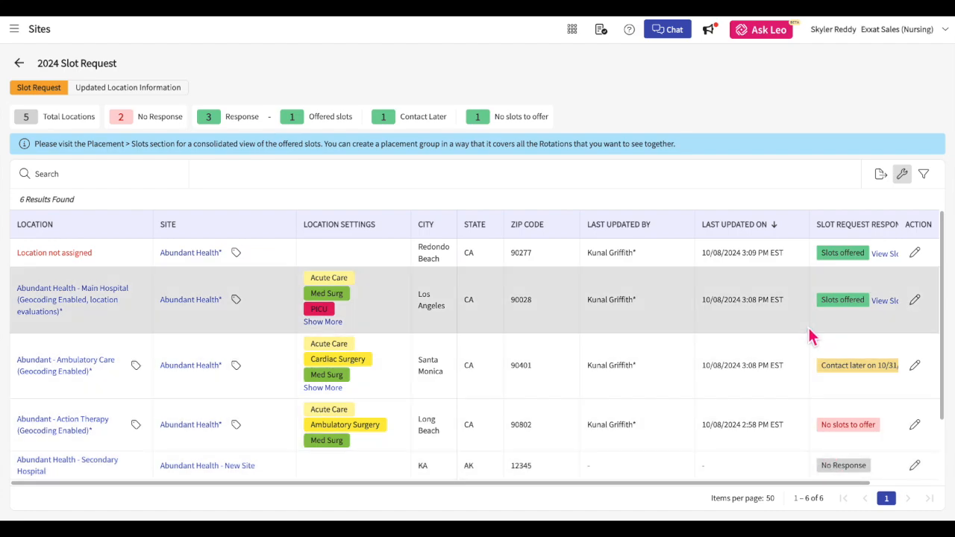
{"action": "scroll", "coordinate": [821, 306], "scroll_direction": "right", "scroll_amount": 2}
{"action": "scroll", "coordinate": [821, 305], "scroll_direction": "right", "scroll_amount": 2}
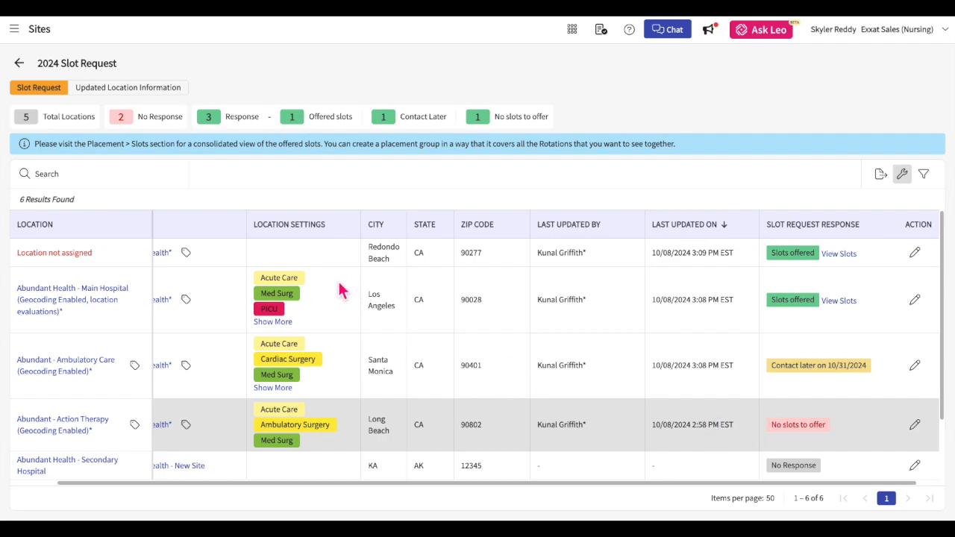
{"action": "scroll", "coordinate": [341, 289], "scroll_direction": "left", "scroll_amount": 2}
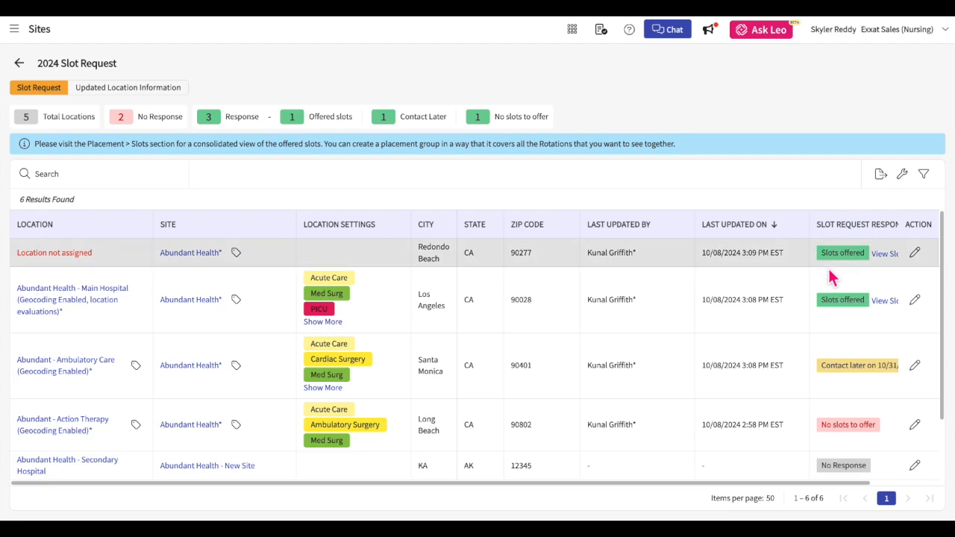
{"action": "scroll", "coordinate": [830, 276], "scroll_direction": "right", "scroll_amount": 2}
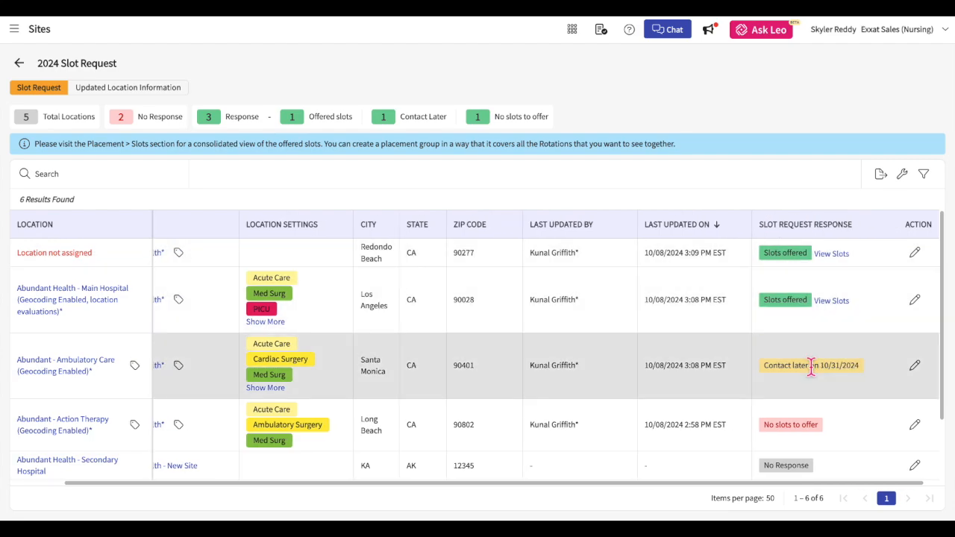
Edit Ambulatory Care's response, keeping 10/31/2024, pasting the internal note and attaching Slots Offered.pdf.
{"action": "left_click", "coordinate": [914, 366]}
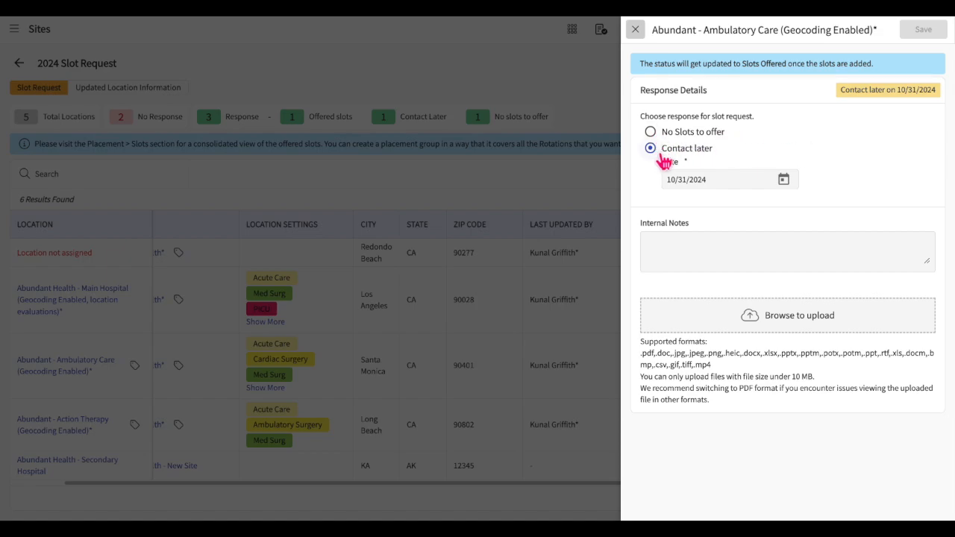
{"action": "left_click", "coordinate": [783, 181]}
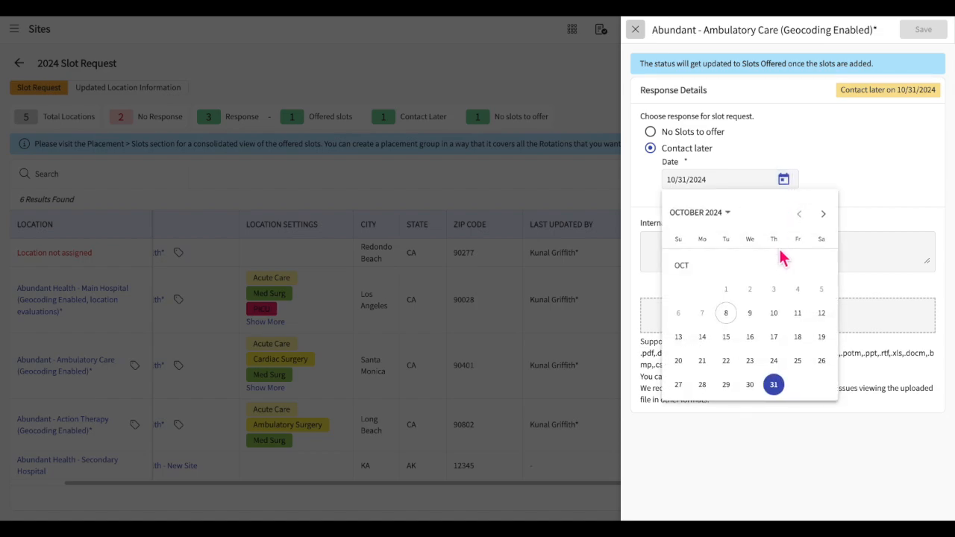
{"action": "left_click", "coordinate": [874, 188]}
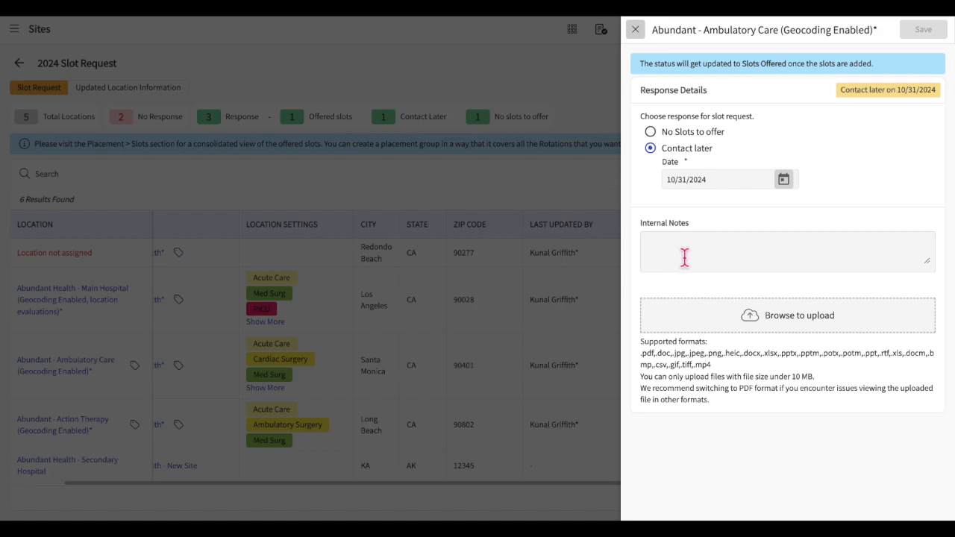
{"action": "left_click", "coordinate": [684, 256]}
{"action": "type", "text": "Site has sent availability outside exxat system"}
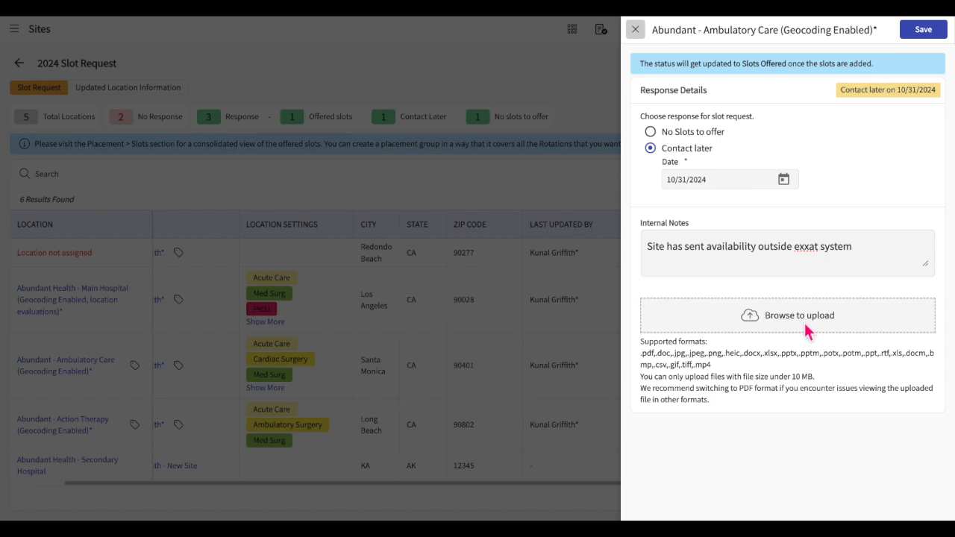
{"action": "left_click", "coordinate": [810, 331]}
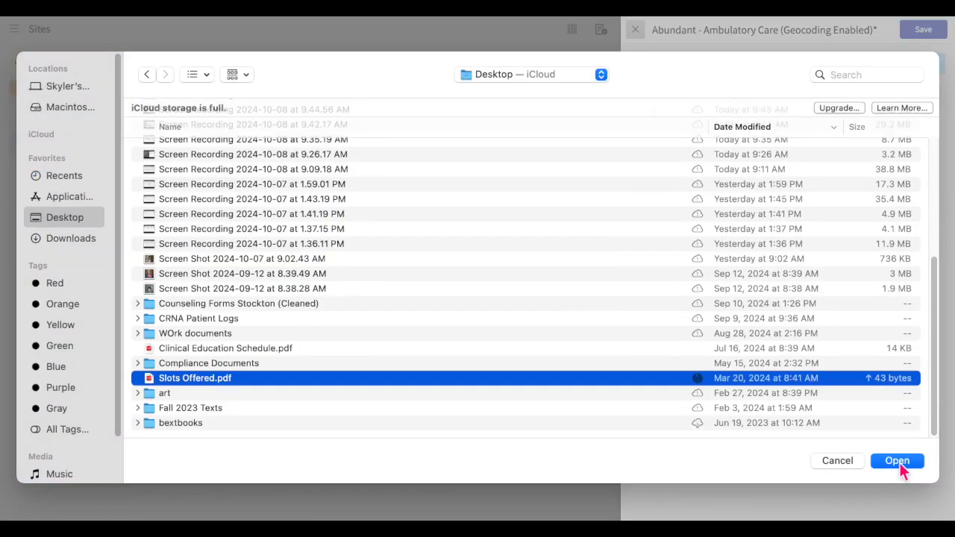
{"action": "left_click", "coordinate": [897, 461]}
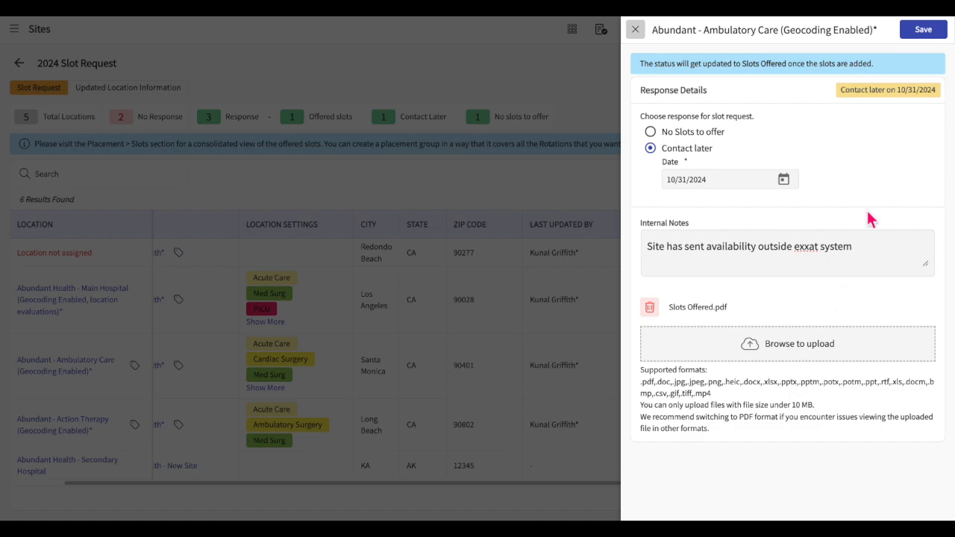
{"action": "left_click", "coordinate": [922, 33]}
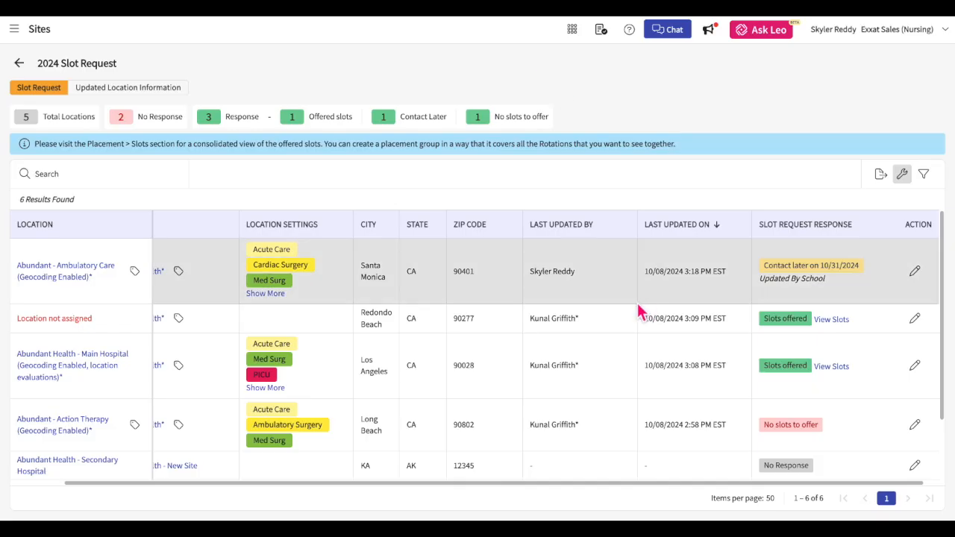
View Main Hospital's seven slots, scrolling the table and checking the Filters and Edit Columns panels.
{"action": "left_click", "coordinate": [838, 325]}
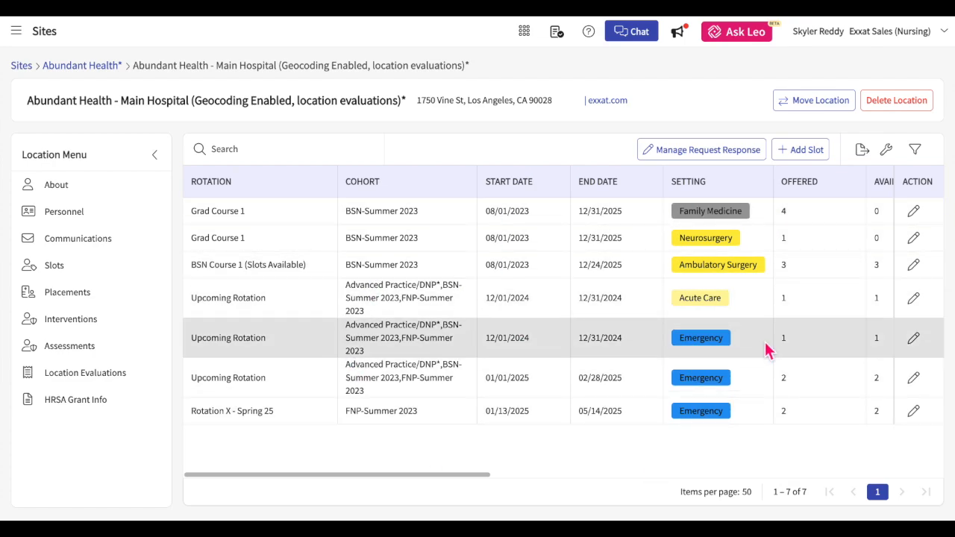
{"action": "scroll", "coordinate": [768, 350], "scroll_direction": "right", "scroll_amount": 5}
{"action": "scroll", "coordinate": [768, 350], "scroll_direction": "left", "scroll_amount": 5}
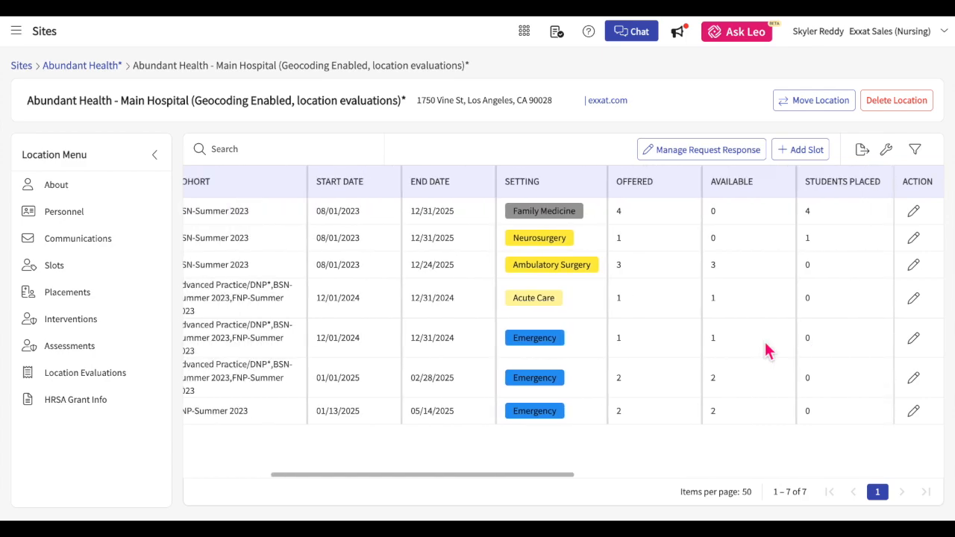
{"action": "scroll", "coordinate": [768, 351], "scroll_direction": "right", "scroll_amount": 2}
{"action": "scroll", "coordinate": [768, 351], "scroll_direction": "left", "scroll_amount": 2}
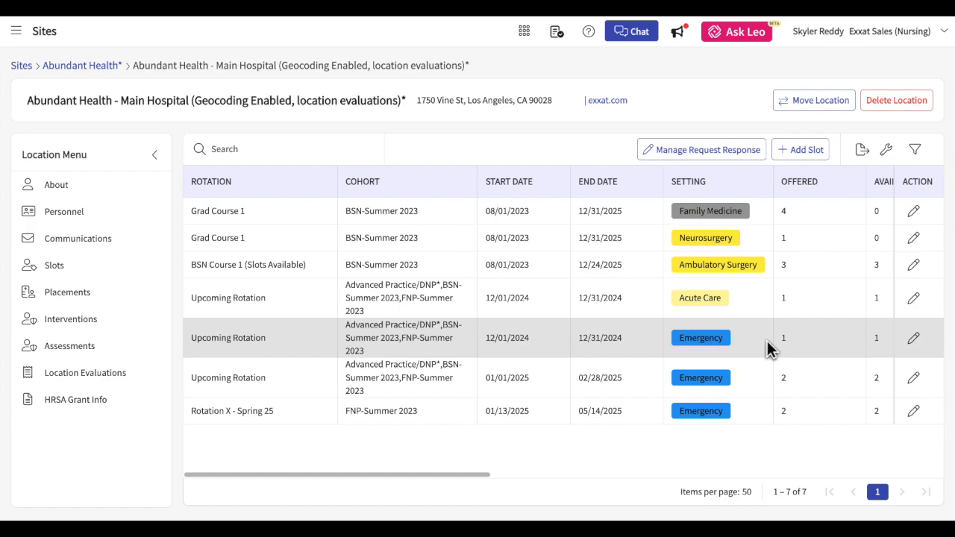
{"action": "scroll", "coordinate": [768, 351], "scroll_direction": "right", "scroll_amount": 10}
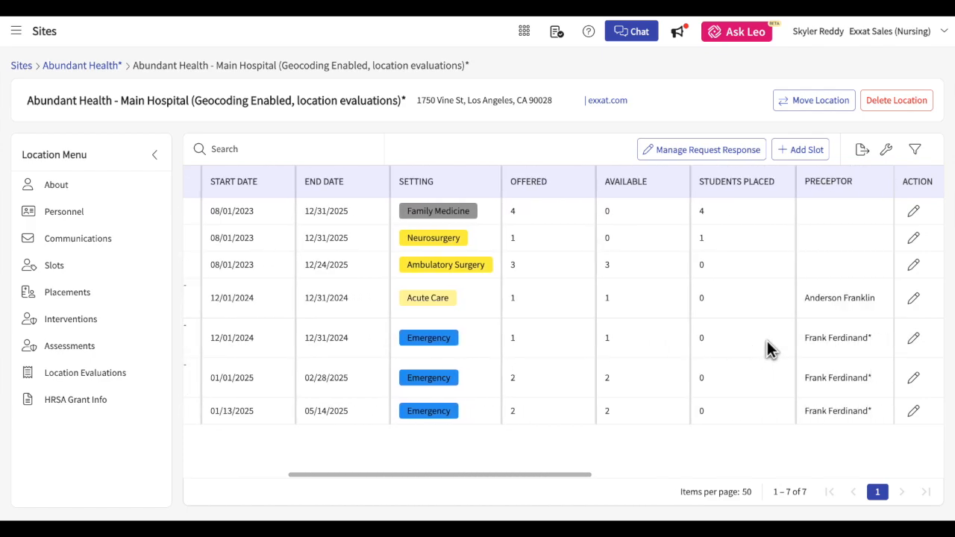
{"action": "scroll", "coordinate": [768, 351], "scroll_direction": "right", "scroll_amount": 8}
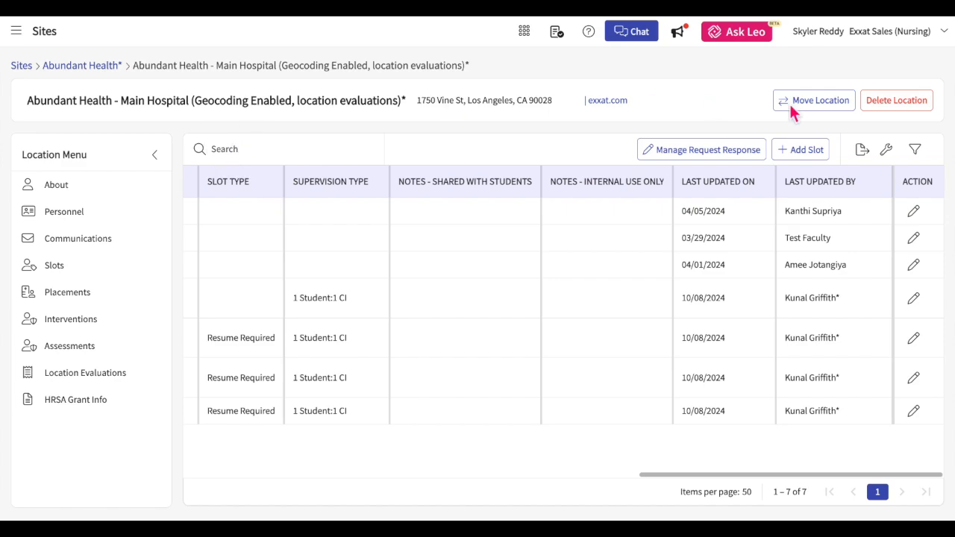
{"action": "left_click", "coordinate": [923, 155]}
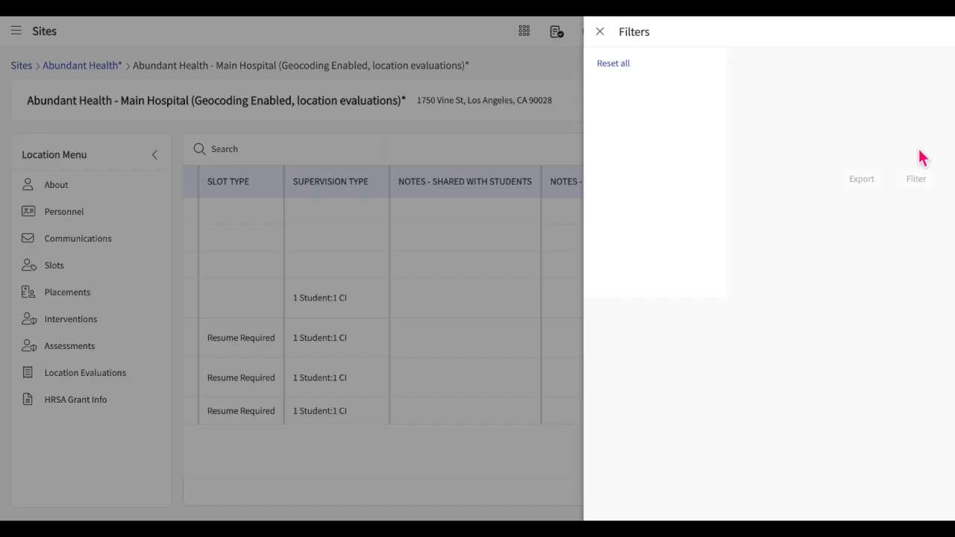
{"action": "left_click", "coordinate": [486, 32]}
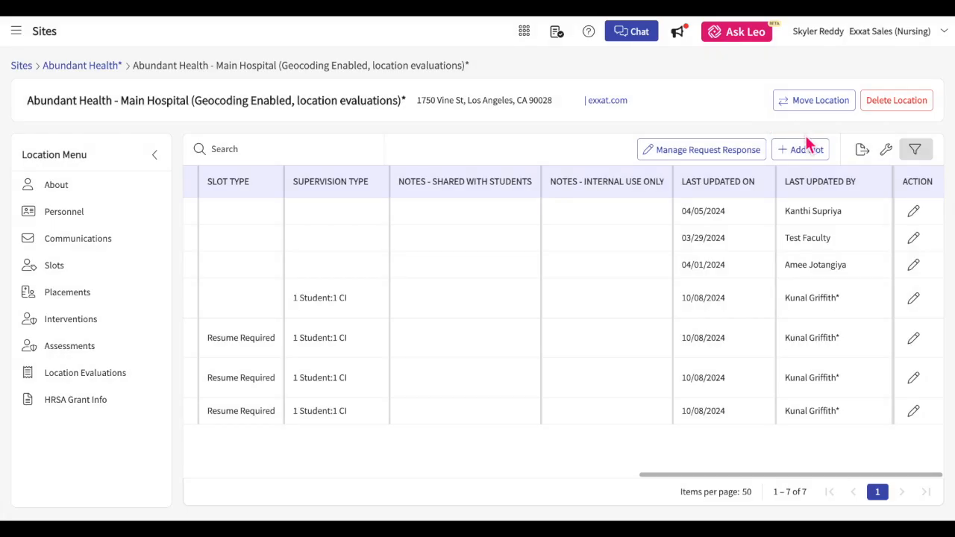
{"action": "left_click", "coordinate": [886, 158]}
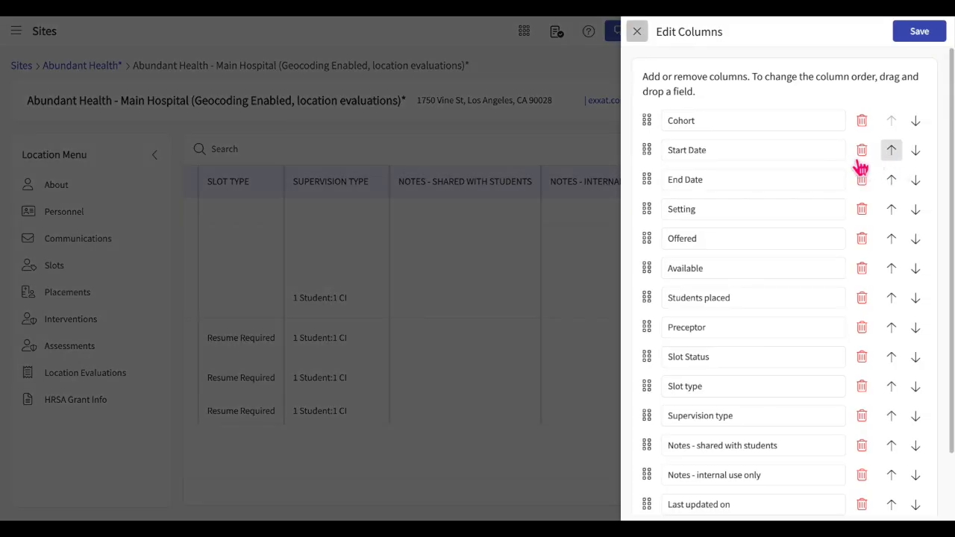
{"action": "left_click", "coordinate": [636, 33]}
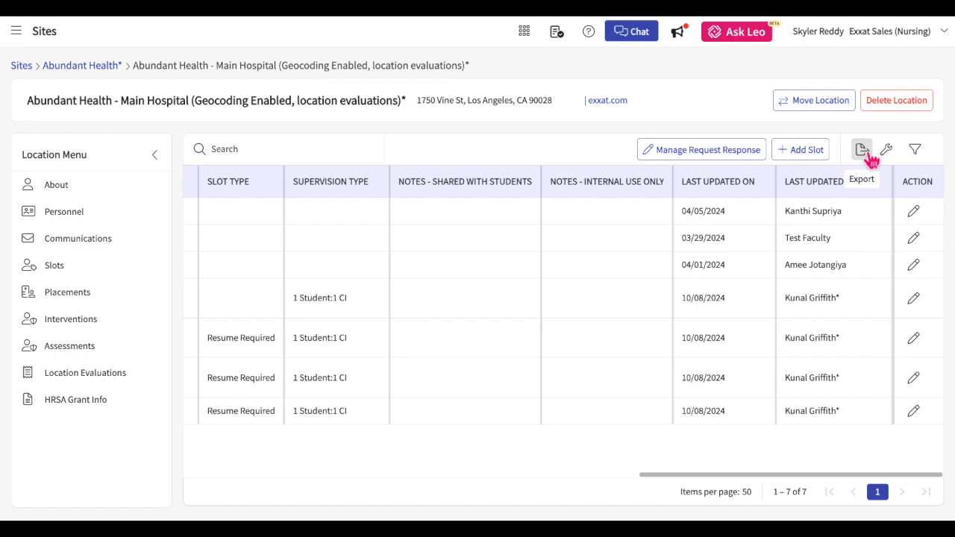
Save Main Hospital's 2024 Slot Request response with the internal note 'No Update'.
{"action": "left_click", "coordinate": [739, 153]}
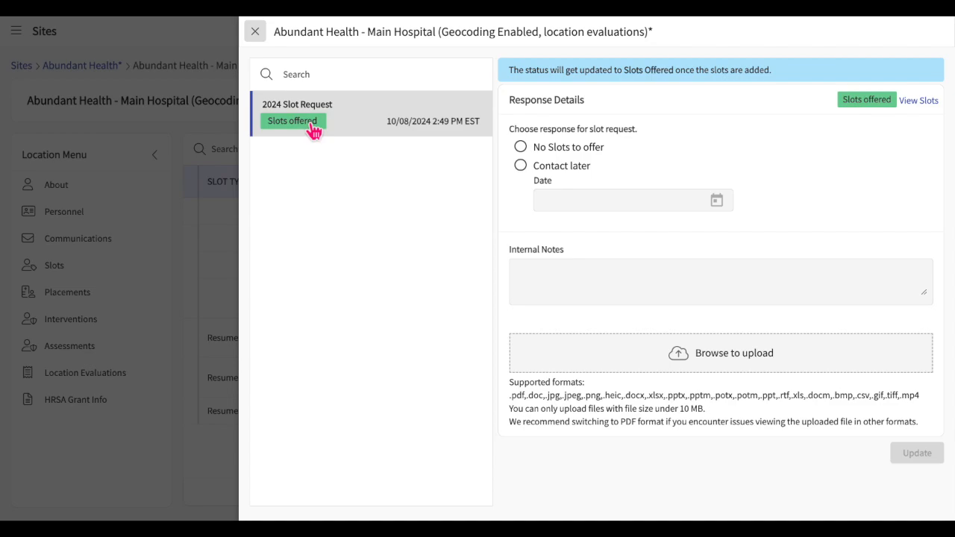
{"action": "left_click", "coordinate": [390, 133]}
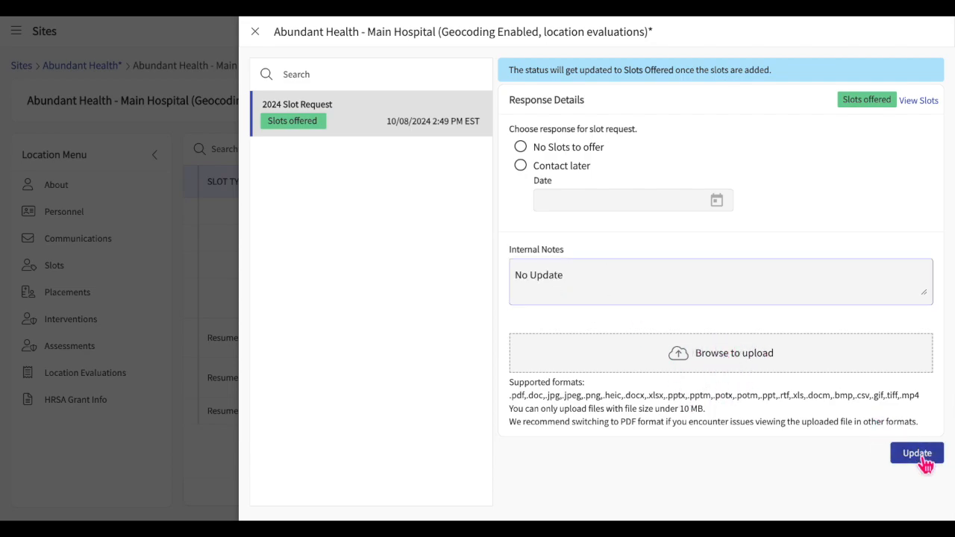
{"action": "left_click", "coordinate": [920, 456]}
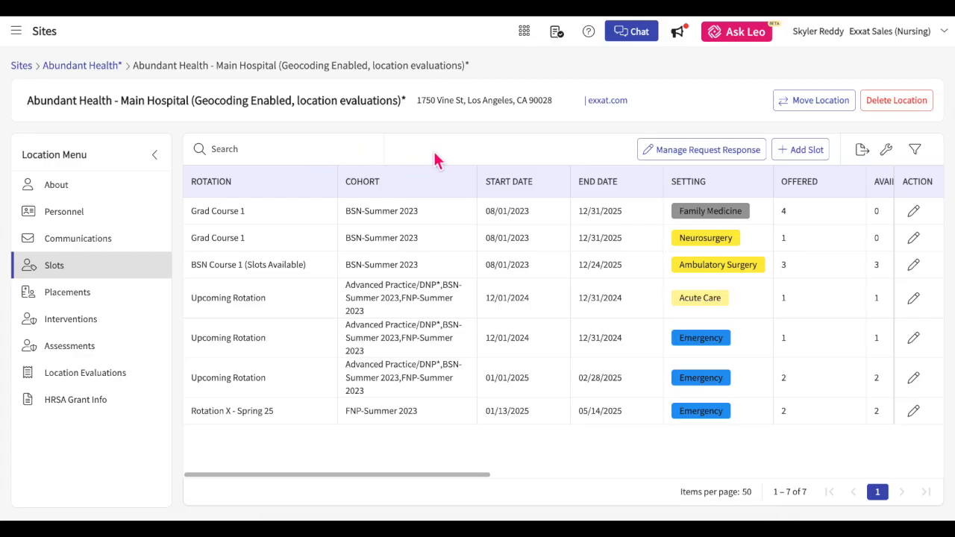
Start a new slot with a preceptor, Ambulatory Surgery setting, Confirmed status and 1 Student:1 CI supervision.
{"action": "left_click", "coordinate": [800, 153]}
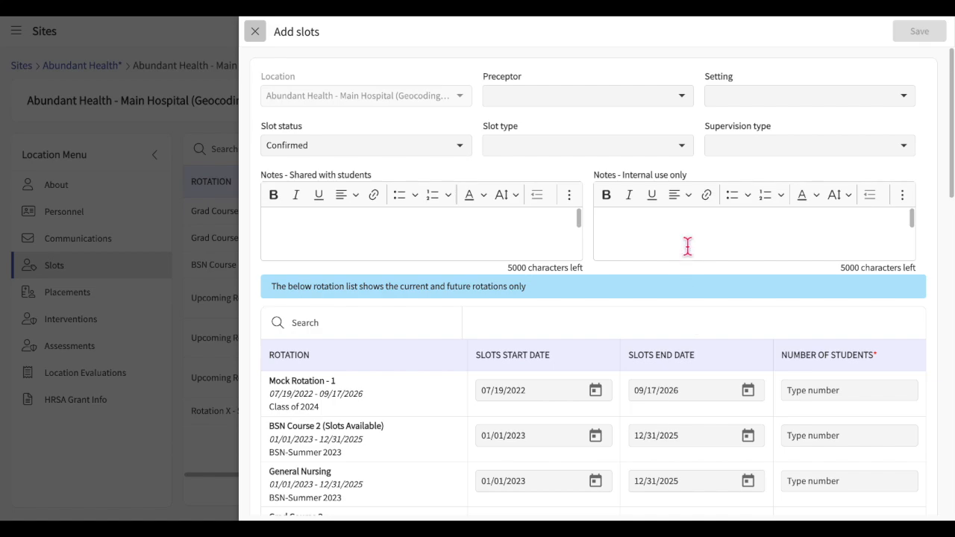
{"action": "left_click", "coordinate": [682, 97]}
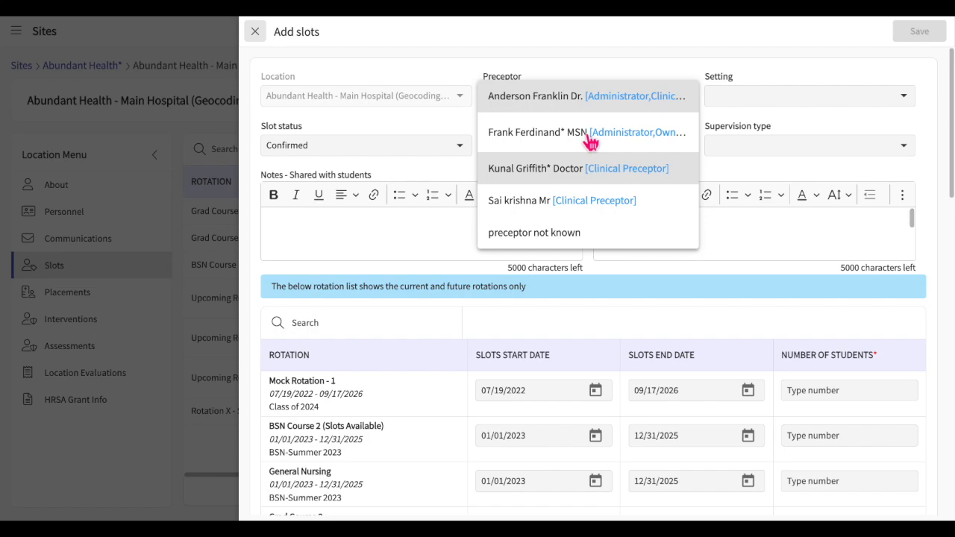
{"action": "left_click", "coordinate": [571, 138]}
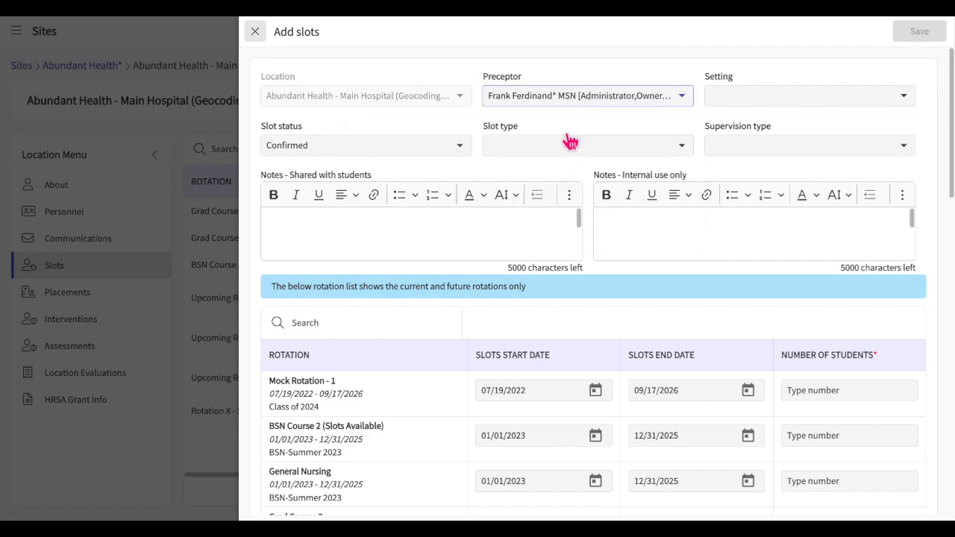
{"action": "left_click", "coordinate": [769, 104]}
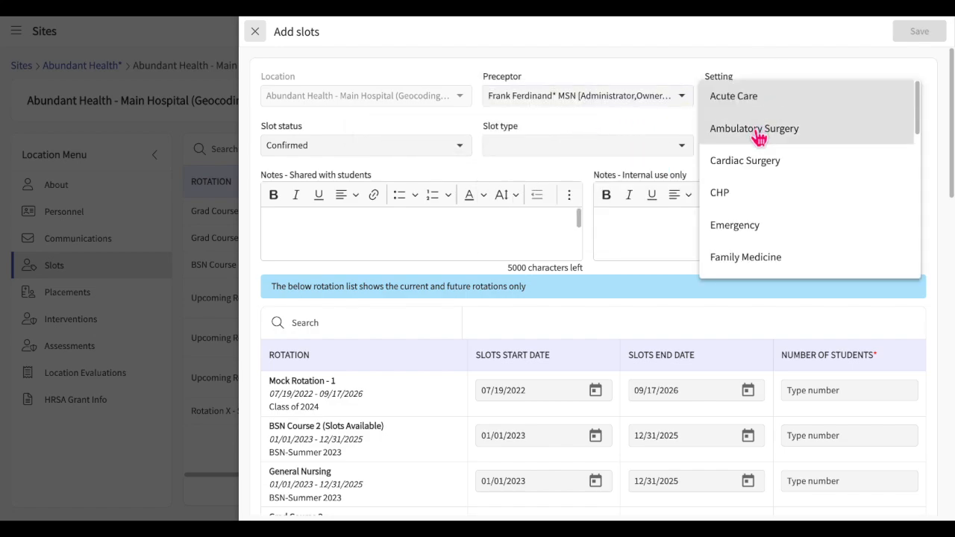
{"action": "left_click", "coordinate": [758, 139]}
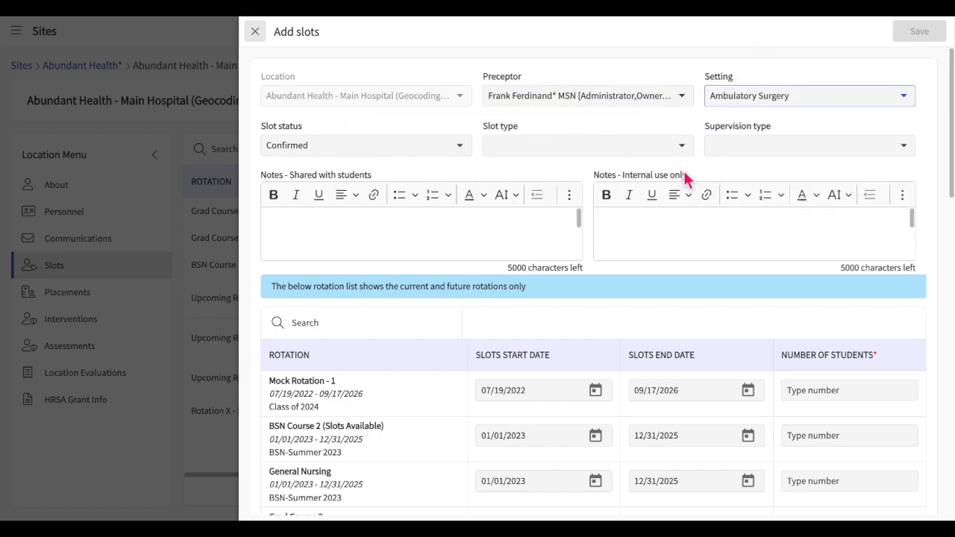
{"action": "left_click", "coordinate": [460, 147]}
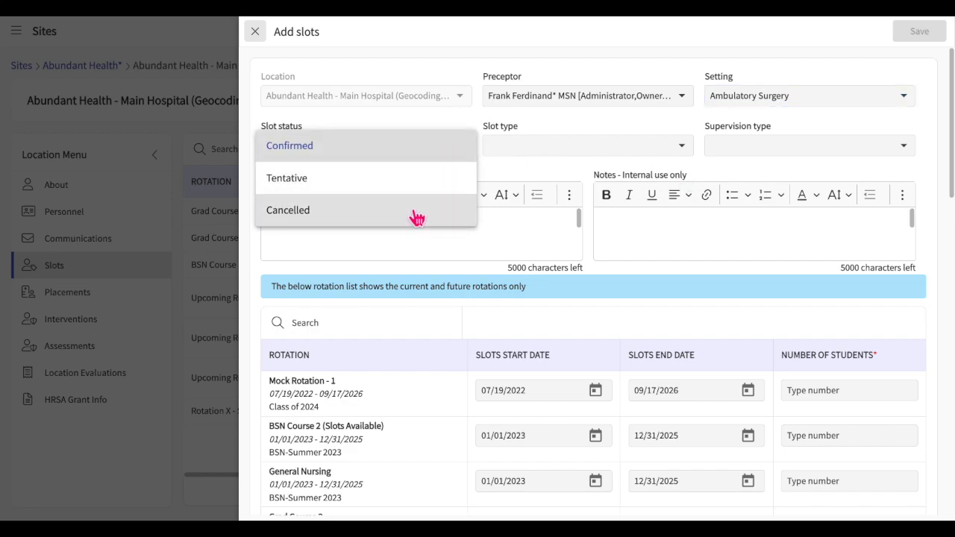
{"action": "left_click", "coordinate": [560, 170]}
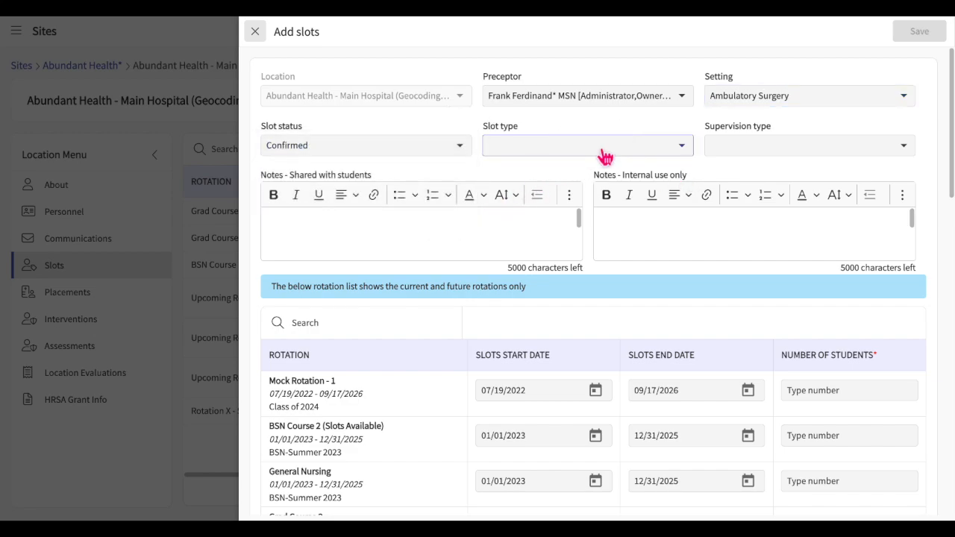
{"action": "left_click", "coordinate": [599, 153]}
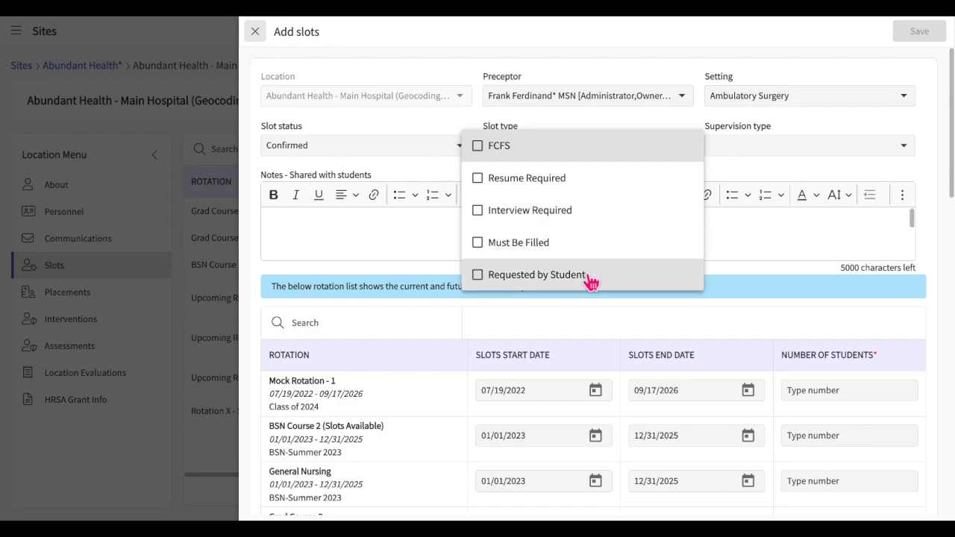
{"action": "left_click", "coordinate": [749, 172]}
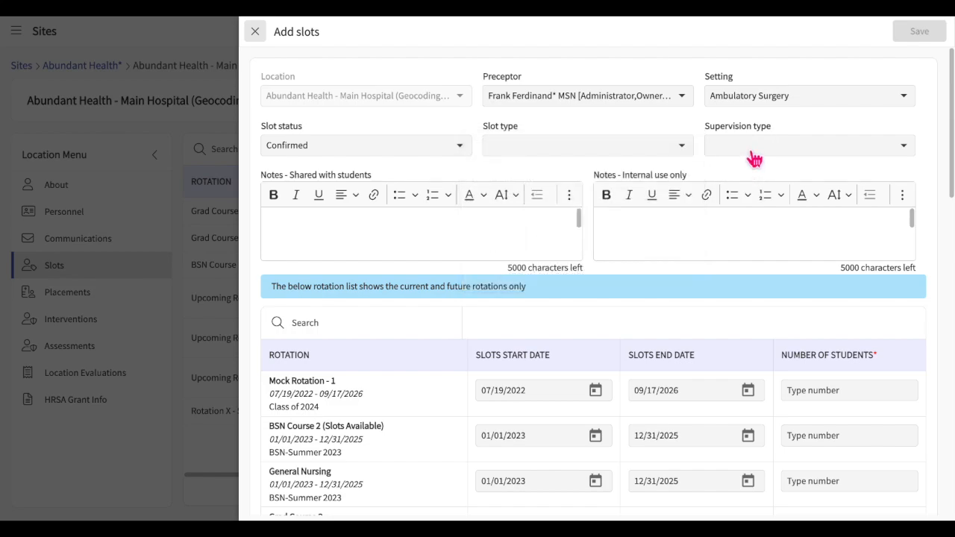
{"action": "left_click", "coordinate": [750, 153]}
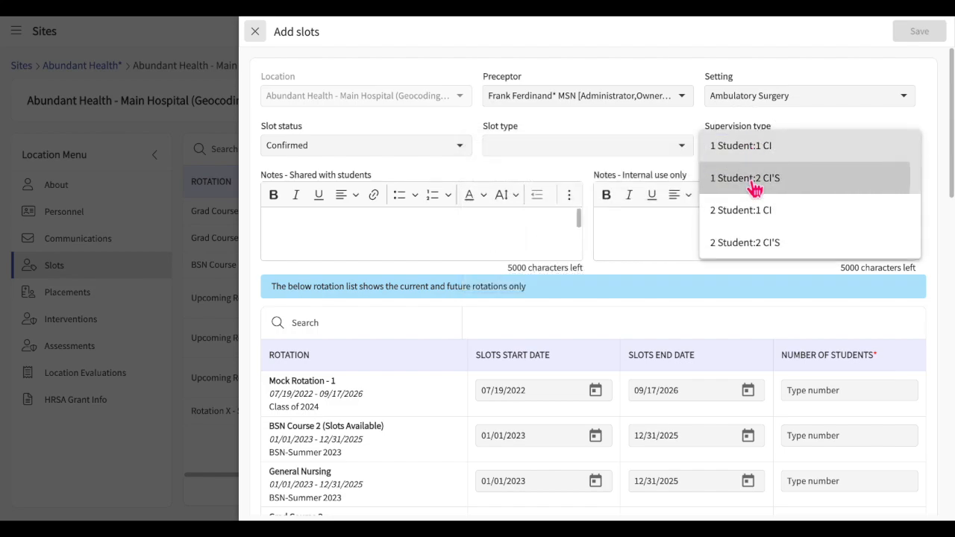
{"action": "left_click", "coordinate": [752, 186]}
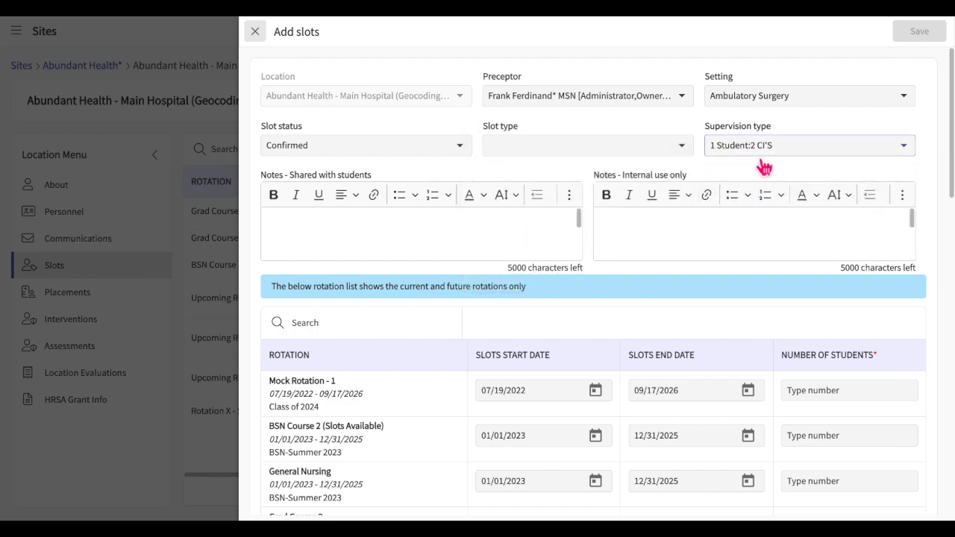
{"action": "left_click", "coordinate": [760, 149]}
{"action": "left_click", "coordinate": [766, 127]}
Add a shared note that slots are highly competitive, give BSN Course 2 a 01/02/2023 start and 2 students, and save.
{"action": "left_click", "coordinate": [461, 249]}
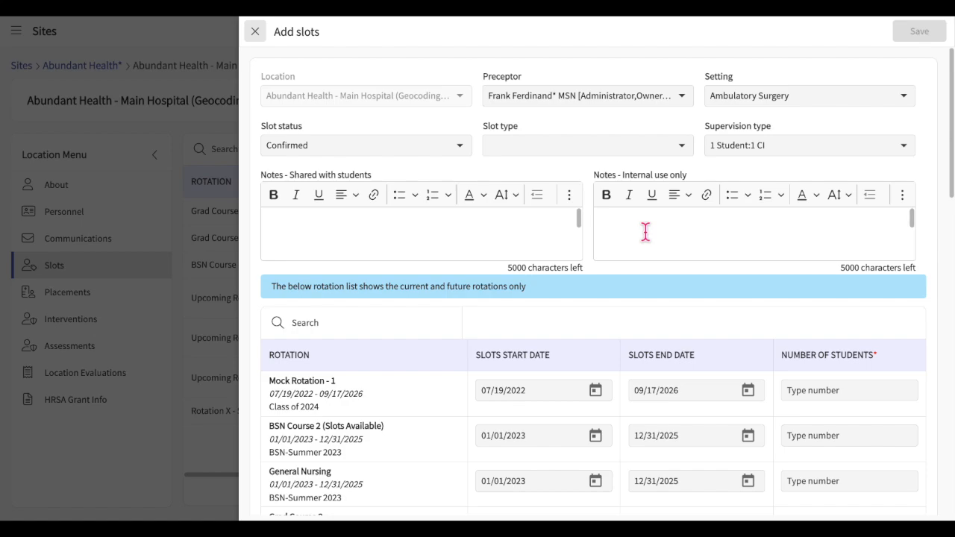
{"action": "left_click", "coordinate": [645, 232]}
{"action": "left_click", "coordinate": [446, 222]}
{"action": "type", "text": "Slot is highly competitive"}
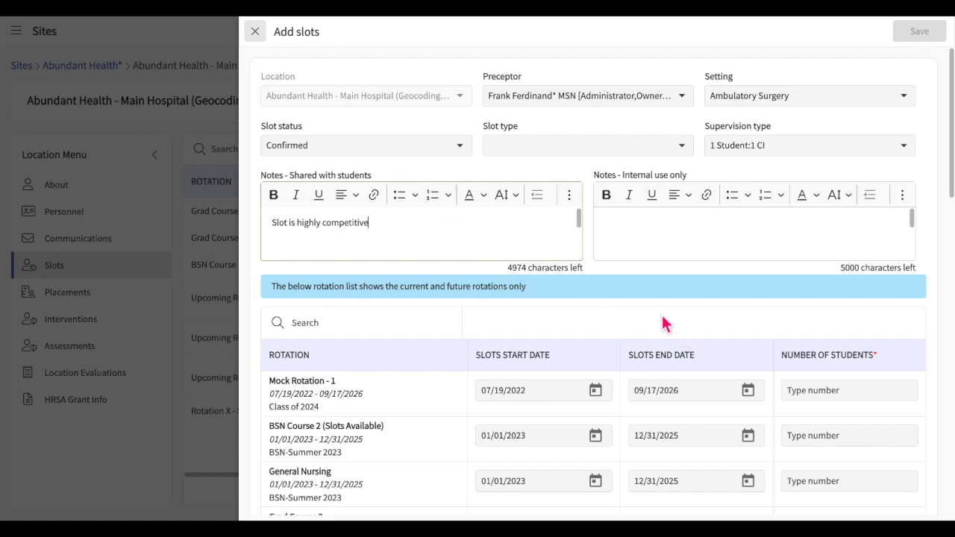
{"action": "scroll", "coordinate": [662, 318], "scroll_direction": "down", "scroll_amount": 3}
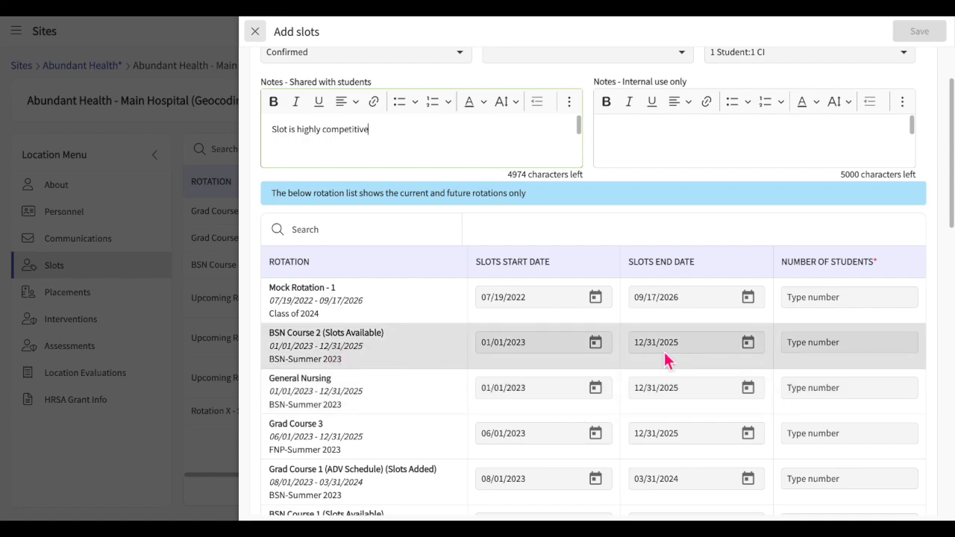
{"action": "left_click", "coordinate": [598, 347]}
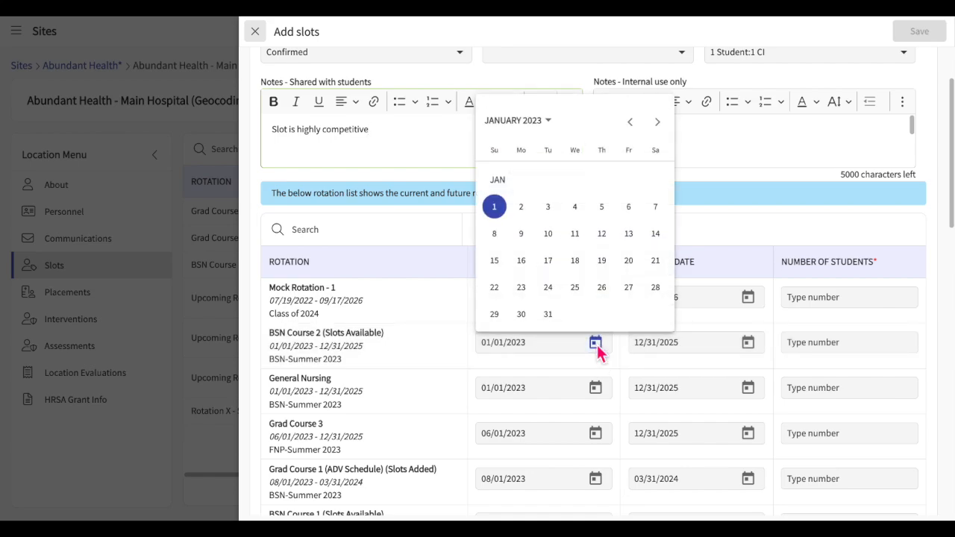
{"action": "left_click", "coordinate": [522, 207]}
{"action": "left_click", "coordinate": [822, 344]}
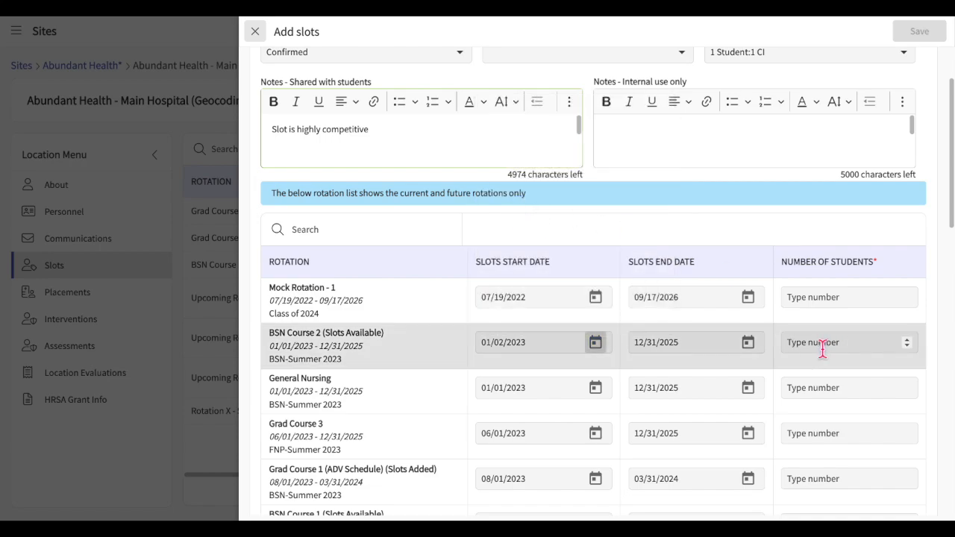
{"action": "type", "text": "2"}
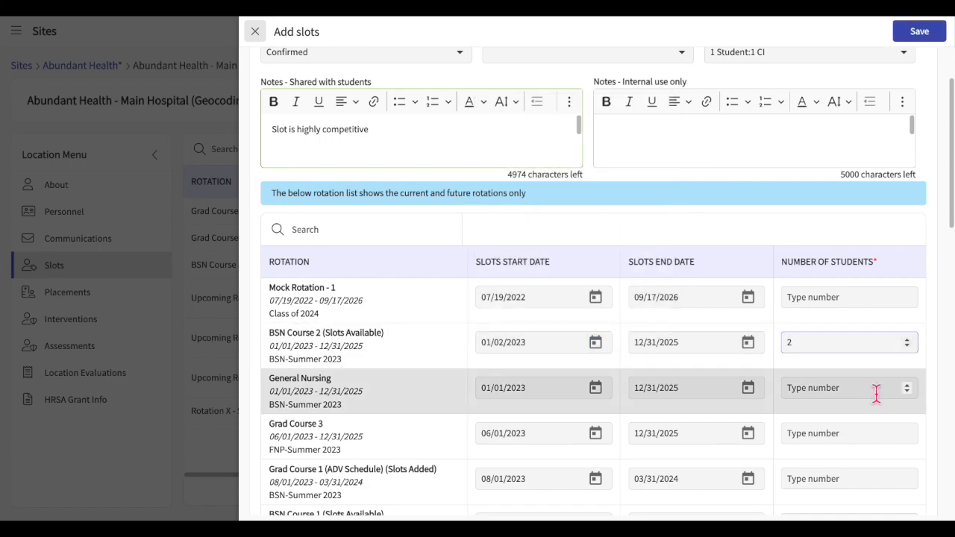
{"action": "left_click", "coordinate": [929, 31]}
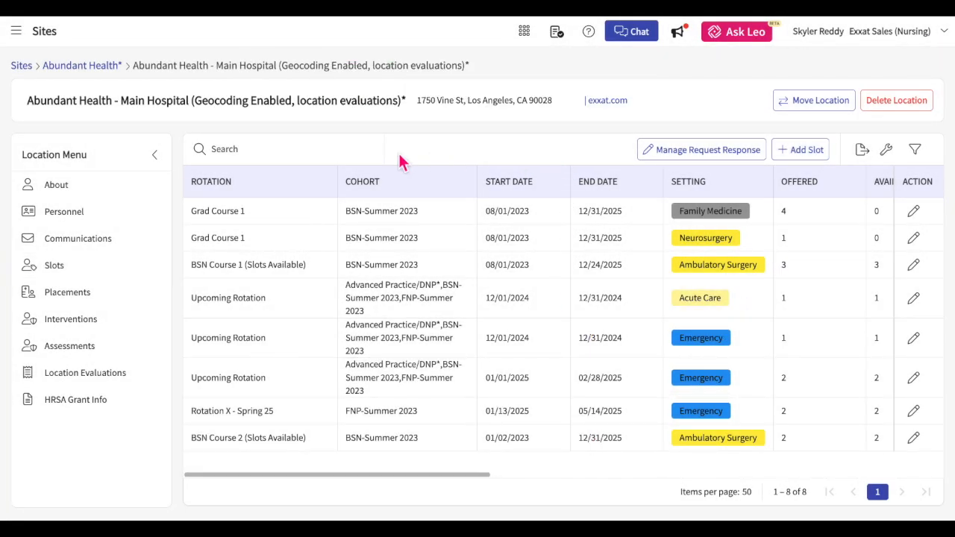
Return to Abundant Health and view the 2024 Slot Request's Updated Location Information responses.
{"action": "left_click", "coordinate": [119, 69]}
{"action": "left_click", "coordinate": [261, 121]}
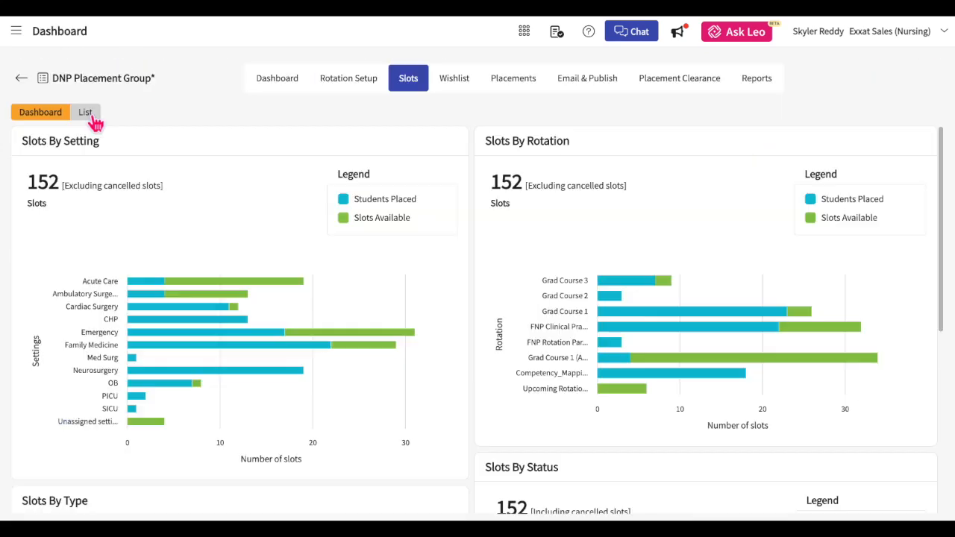
{"action": "left_click", "coordinate": [87, 114]}
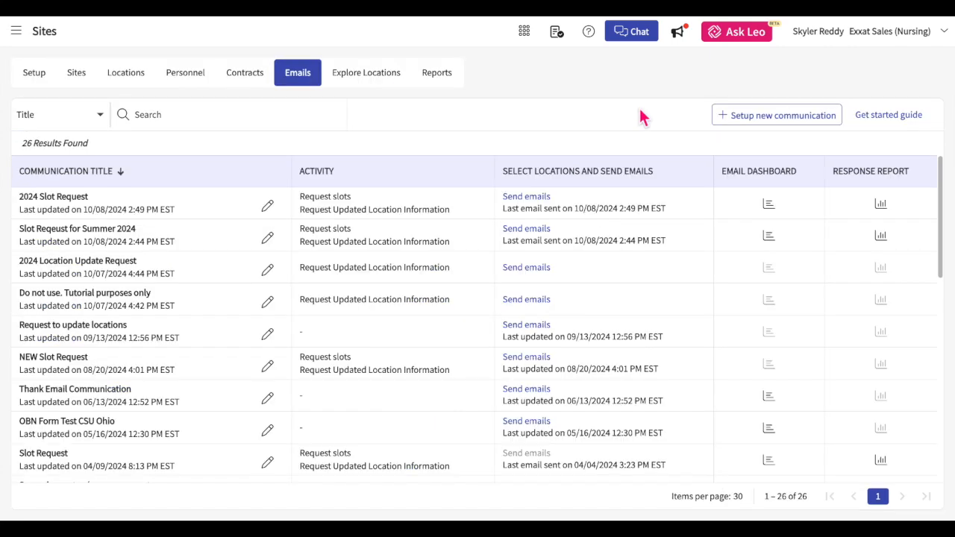
{"action": "left_click", "coordinate": [884, 206]}
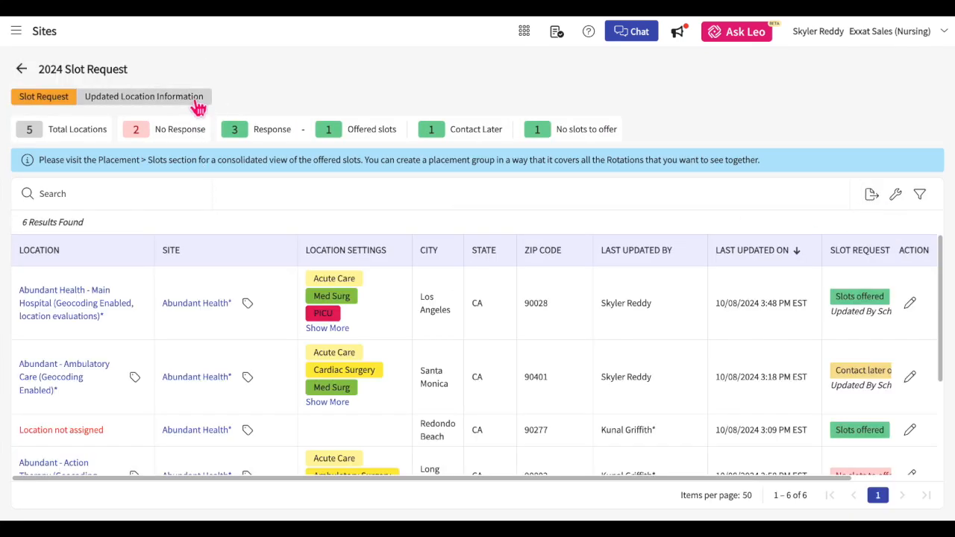
{"action": "left_click", "coordinate": [196, 104]}
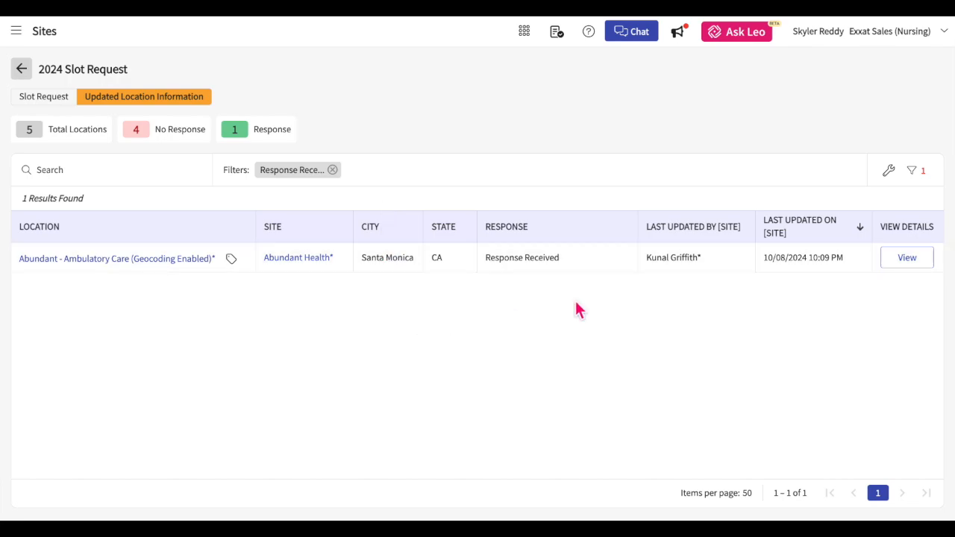
{"action": "left_click", "coordinate": [922, 268]}
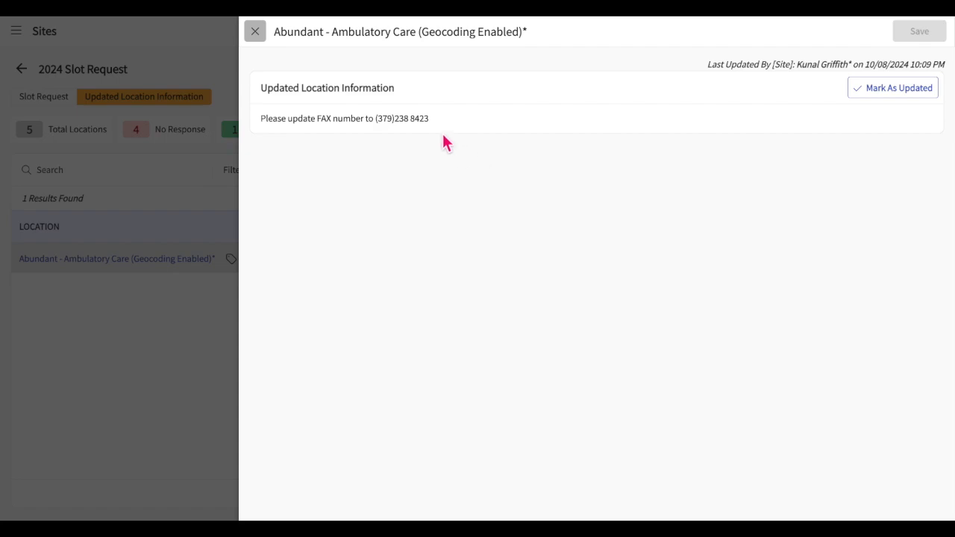
{"action": "left_click_drag", "start_coordinate": [438, 119], "coordinate": [263, 132]}
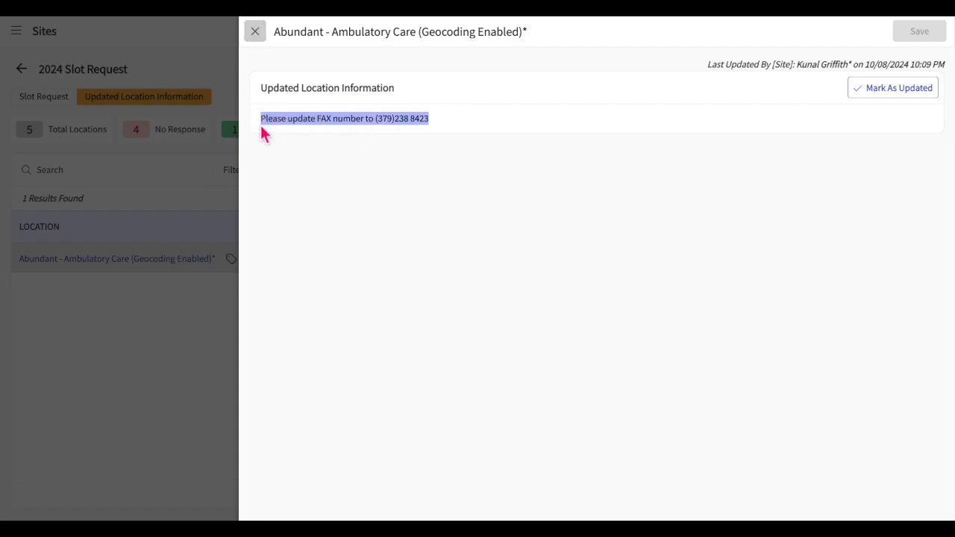
{"action": "left_click", "coordinate": [260, 42]}
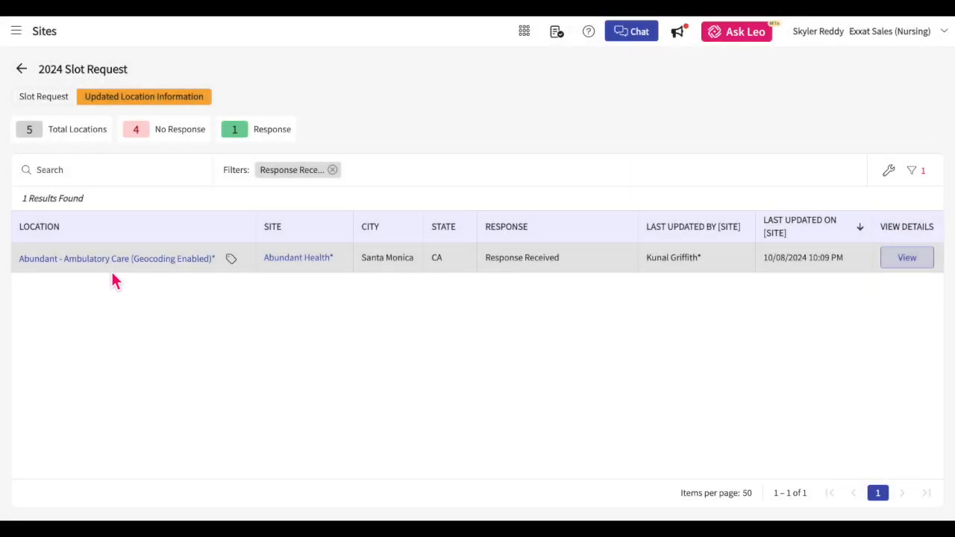
{"action": "left_click", "coordinate": [125, 261]}
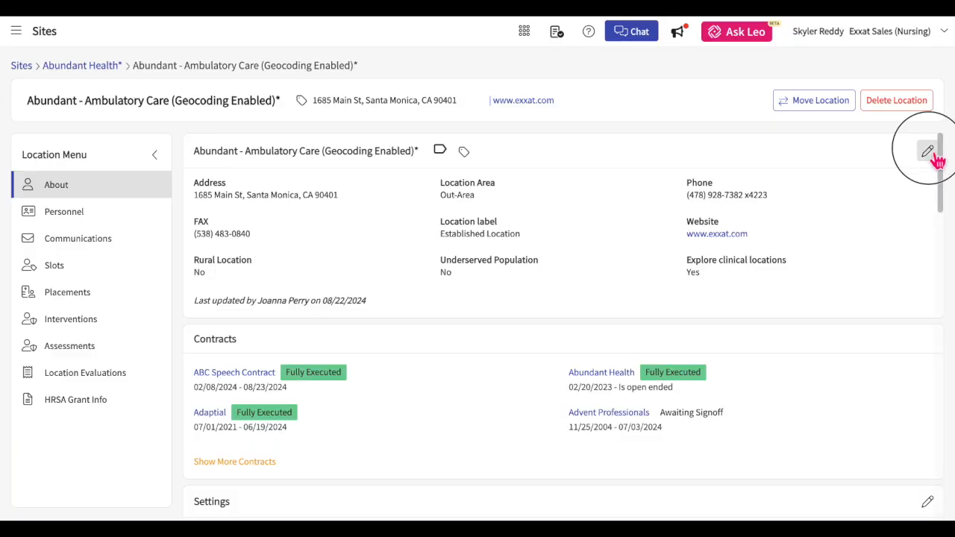
{"action": "left_click", "coordinate": [926, 151]}
{"action": "scroll", "coordinate": [783, 334], "scroll_direction": "down", "scroll_amount": 7}
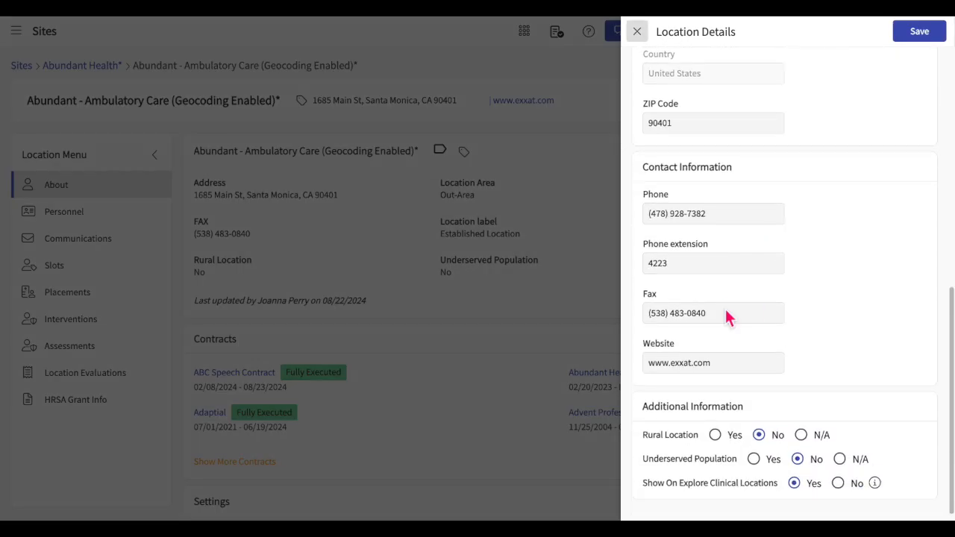
{"action": "left_click", "coordinate": [723, 313]}
{"action": "key", "text": "BackSpace"}
{"action": "key", "text": "BackSpace"}
{"action": "key", "text": "BackSpace"}
{"action": "key", "text": "BackSpace"}
{"action": "key", "text": "BackSpace"}
{"action": "key", "text": "BackSpace"}
{"action": "key", "text": "BackSpace"}
{"action": "key", "text": "BackSpace"}
{"action": "key", "text": "BackSpace"}
{"action": "key", "text": "BackSpace"}
{"action": "key", "text": "BackSpace"}
{"action": "key", "text": "BackSpace"}
{"action": "key", "text": "BackSpace"}
{"action": "key", "text": "BackSpace"}
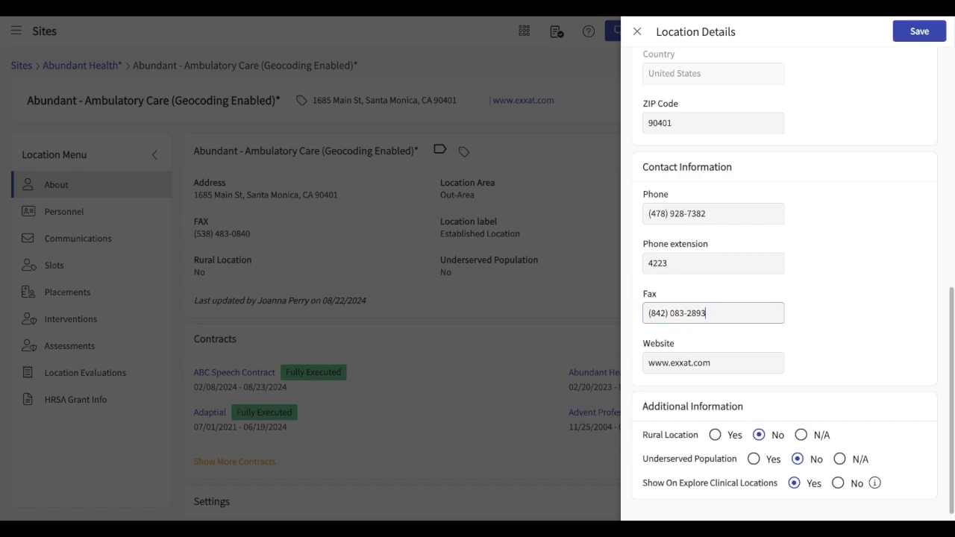
{"action": "left_click", "coordinate": [922, 30]}
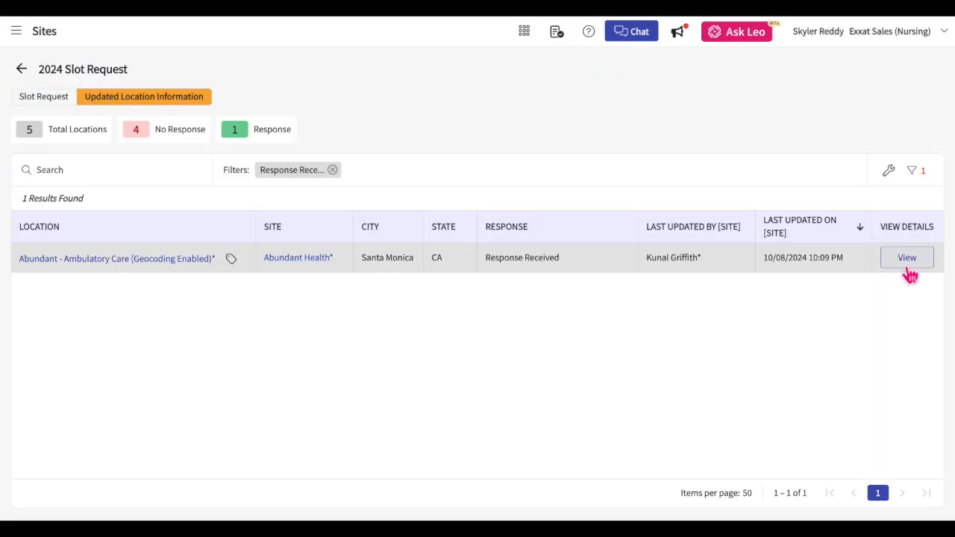
Mark the location information request as handled and save the updated location information.
{"action": "left_click", "coordinate": [907, 258]}
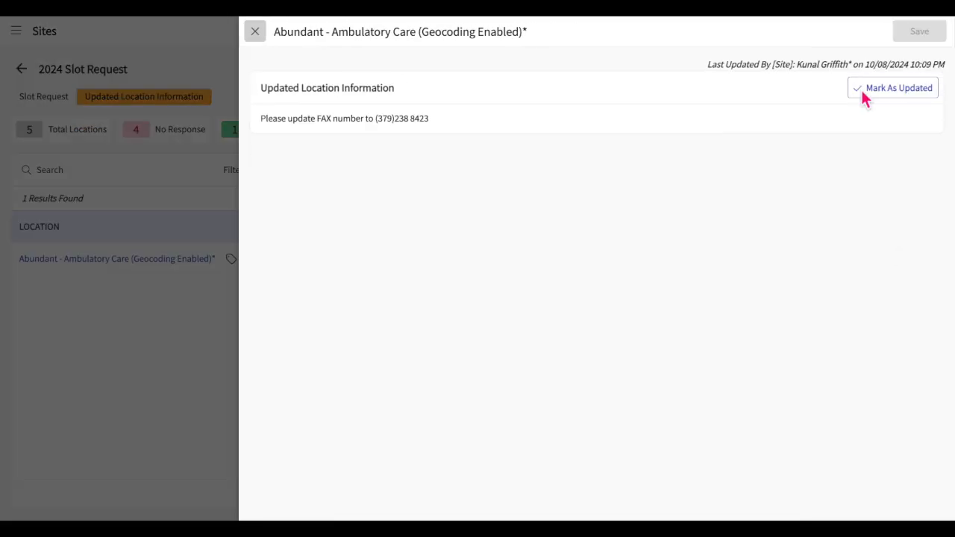
{"action": "left_click", "coordinate": [902, 93]}
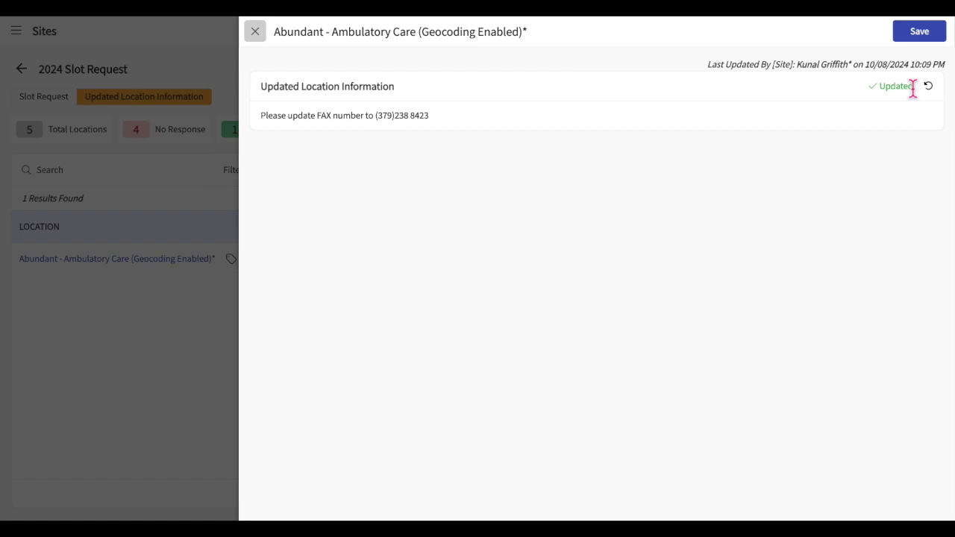
{"action": "left_click", "coordinate": [927, 37]}
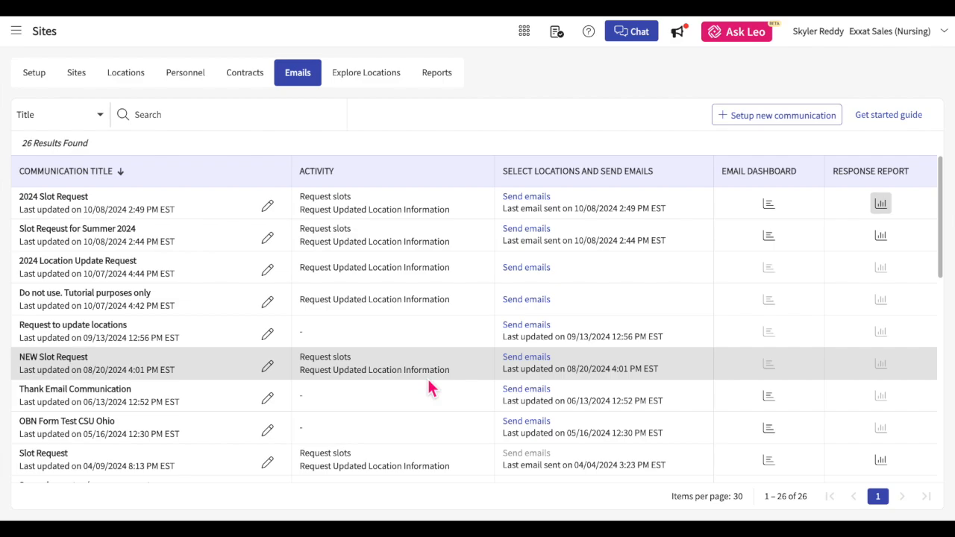
Select the Urgent Care and Action Therapy slots in Grad Course 3 and notify their sites.
{"action": "left_click", "coordinate": [16, 33]}
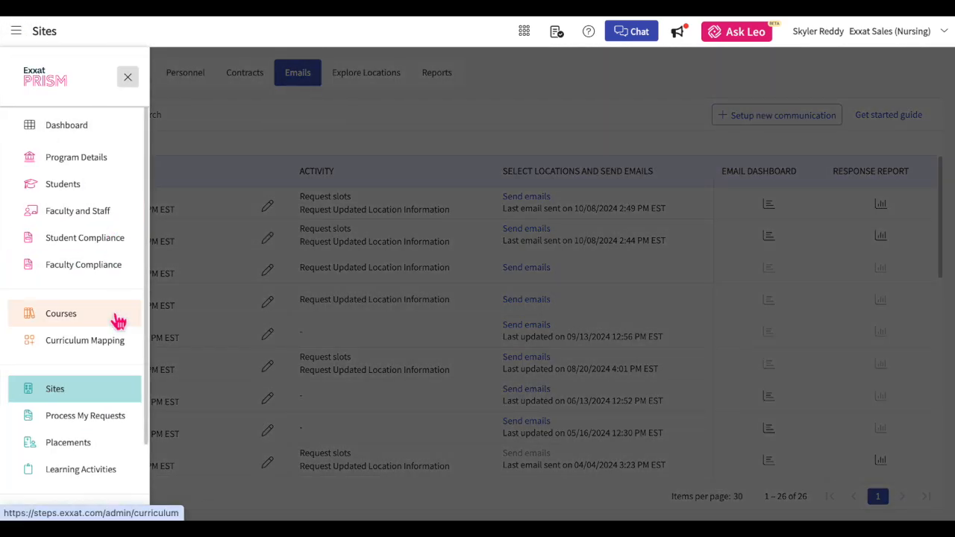
{"action": "left_click", "coordinate": [86, 445]}
{"action": "left_click", "coordinate": [344, 266]}
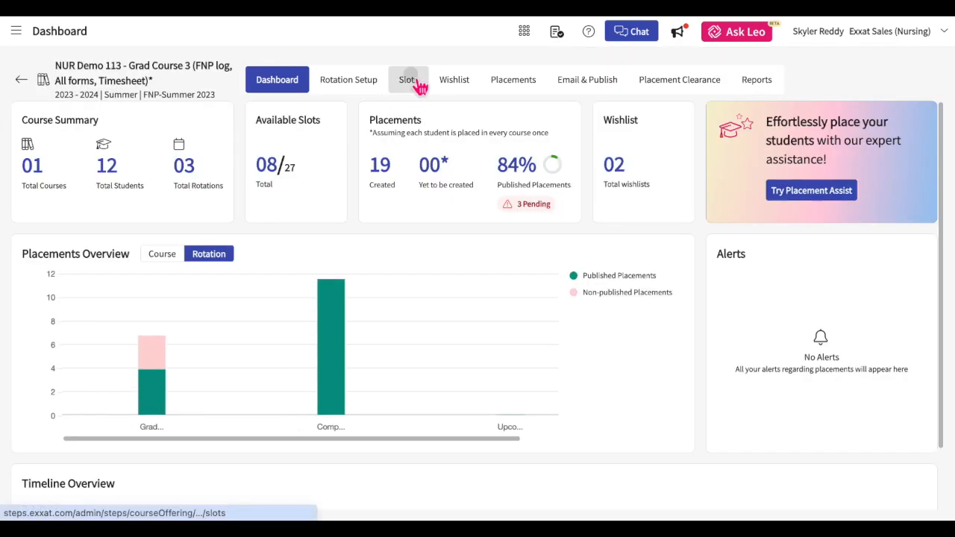
{"action": "left_click", "coordinate": [408, 80]}
{"action": "left_click", "coordinate": [25, 208]}
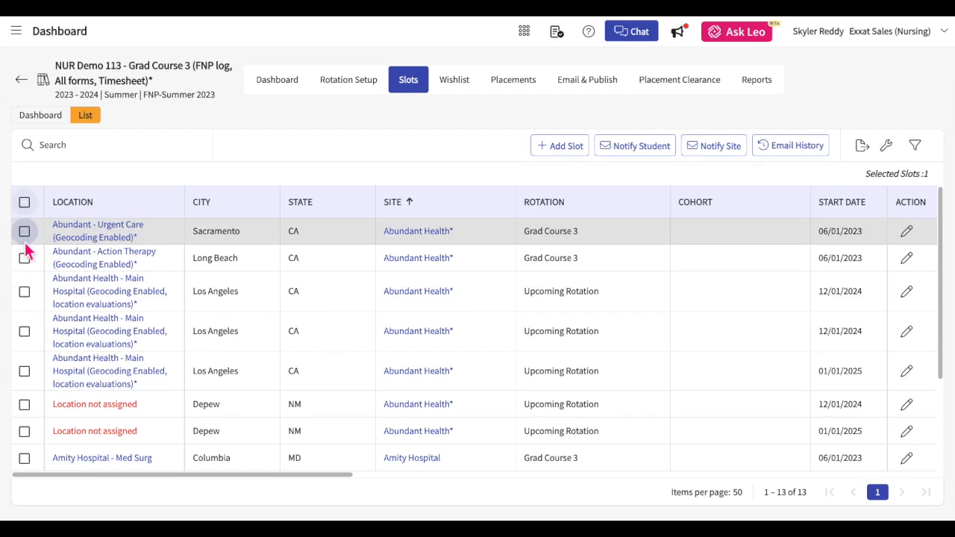
{"action": "left_click", "coordinate": [25, 260]}
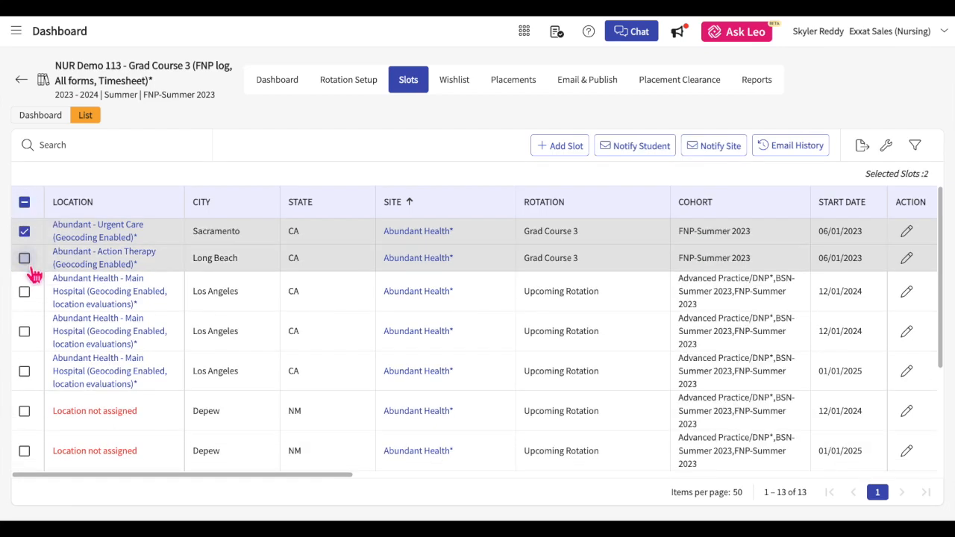
{"action": "left_click", "coordinate": [721, 156]}
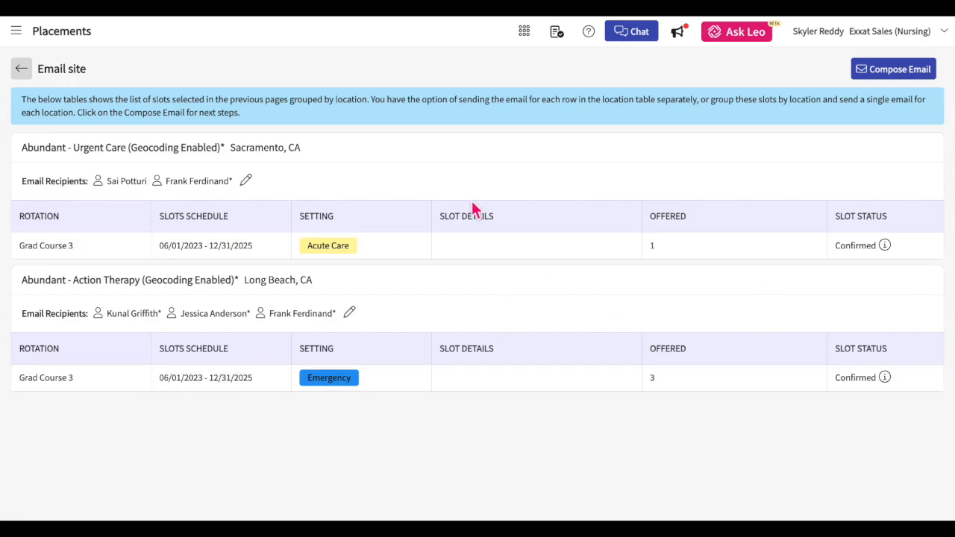
Remove one contact from the Urgent Care email recipients and apply the change.
{"action": "left_click", "coordinate": [248, 182]}
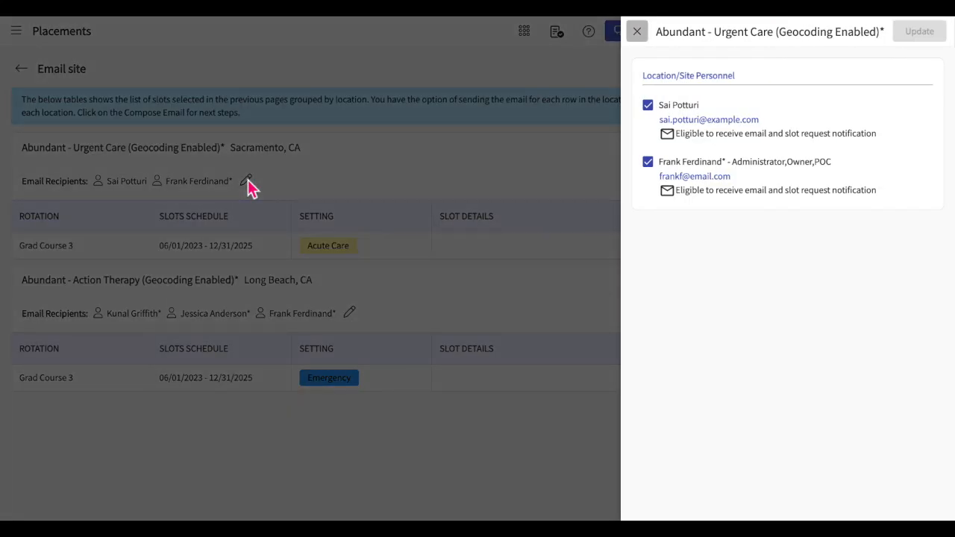
{"action": "left_click", "coordinate": [657, 112]}
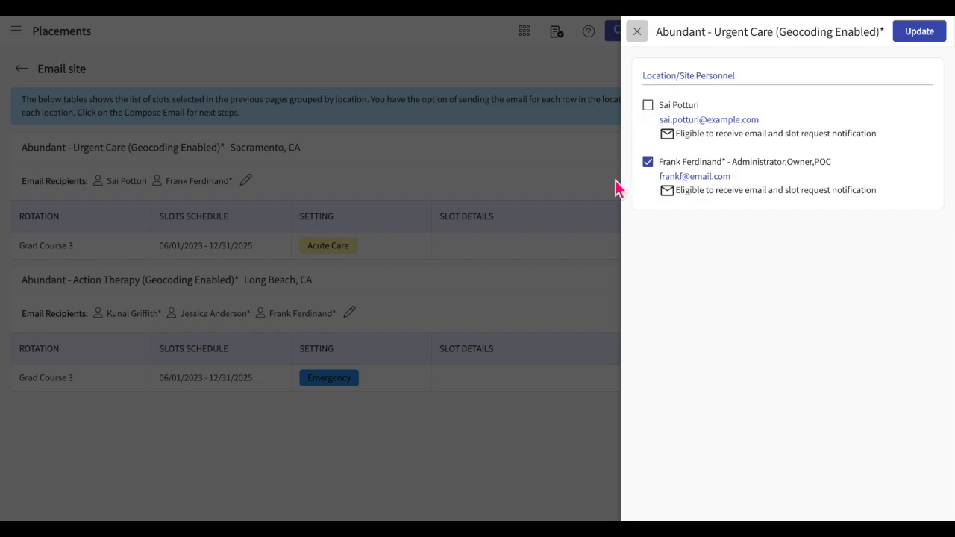
{"action": "left_click", "coordinate": [919, 36]}
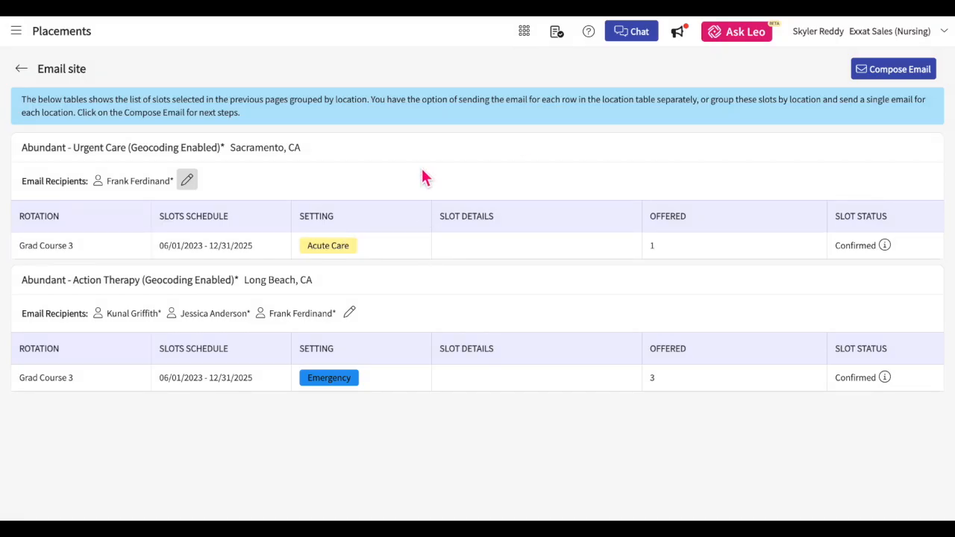
Compose the site email with slot groups grouped by location into one email.
{"action": "left_click", "coordinate": [871, 75]}
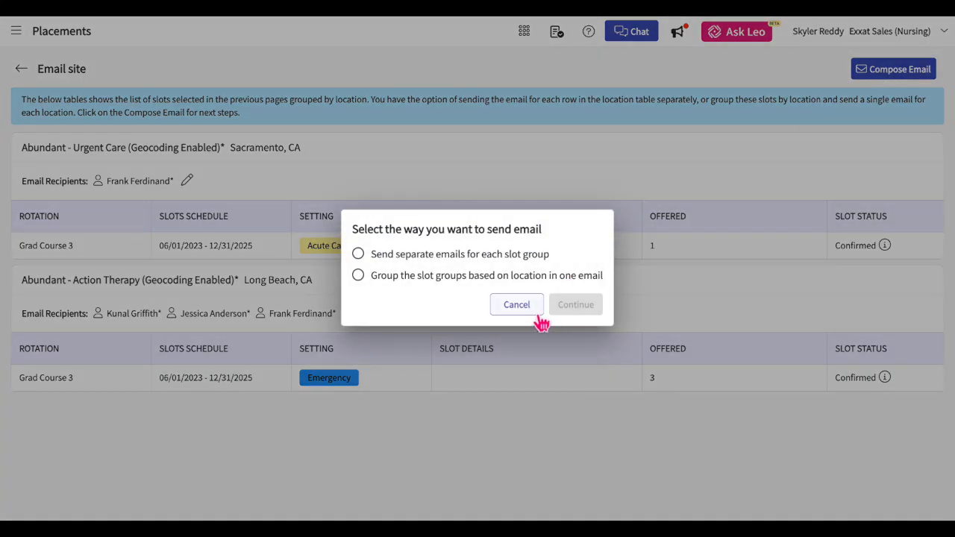
{"action": "left_click", "coordinate": [362, 258]}
{"action": "left_click", "coordinate": [364, 281]}
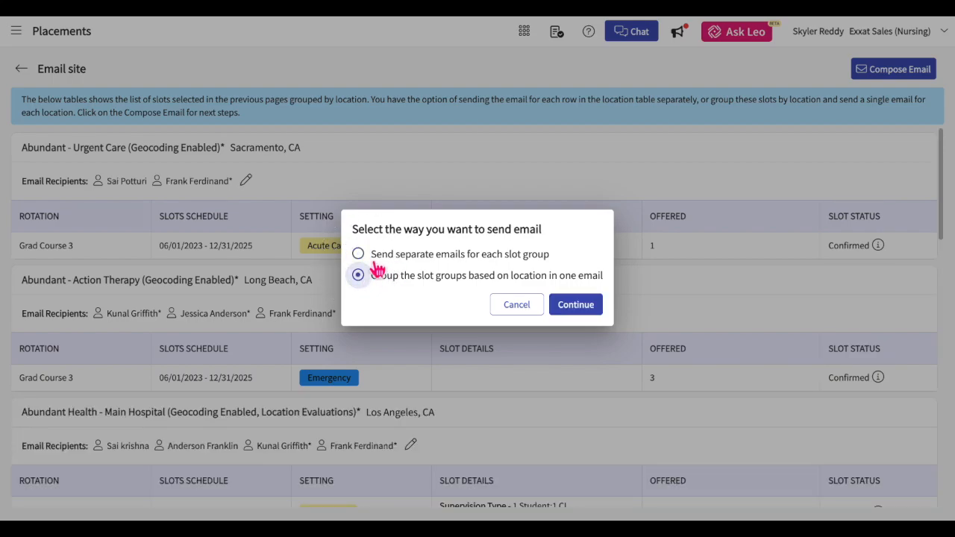
{"action": "left_click", "coordinate": [359, 255]}
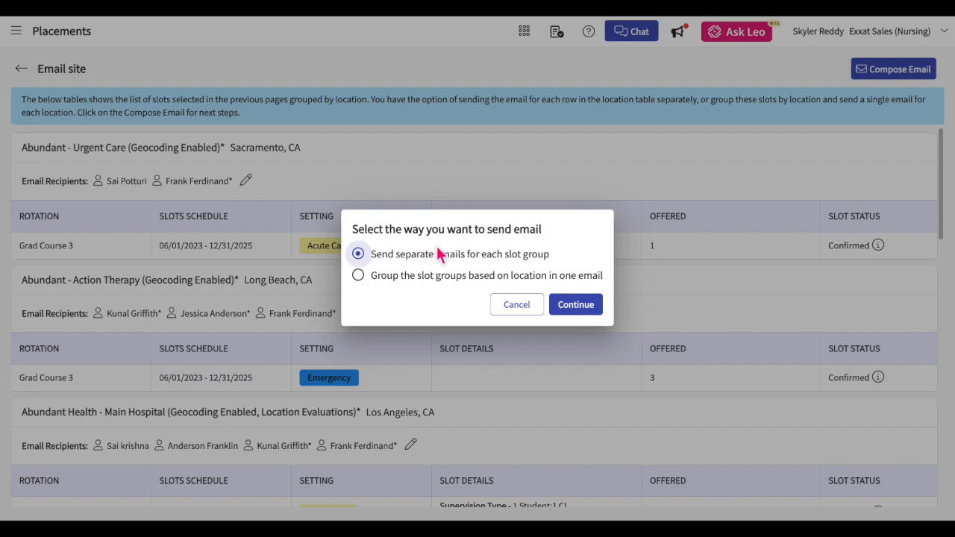
{"action": "left_click", "coordinate": [365, 283]}
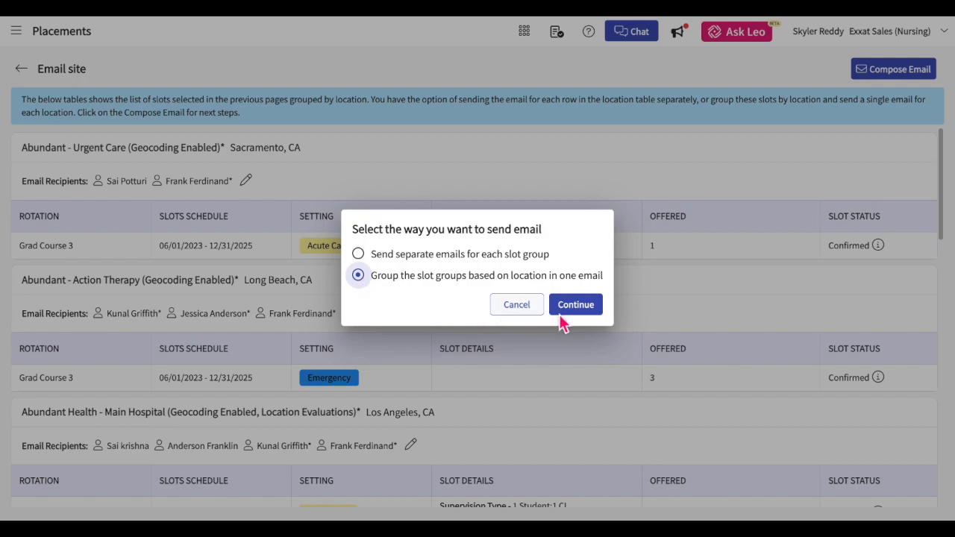
{"action": "left_click", "coordinate": [587, 313]}
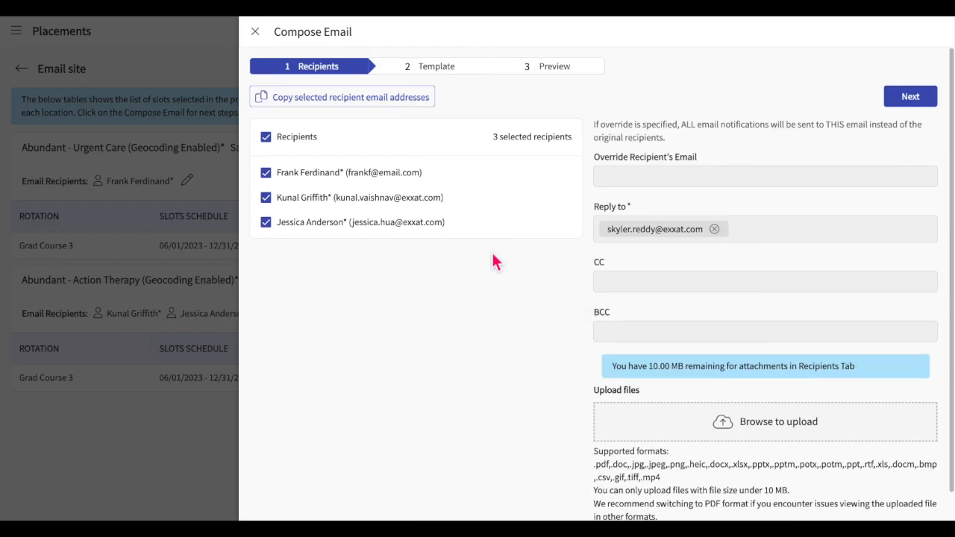
Advance to the Template step and pick the Standard email template.
{"action": "left_click", "coordinate": [915, 98]}
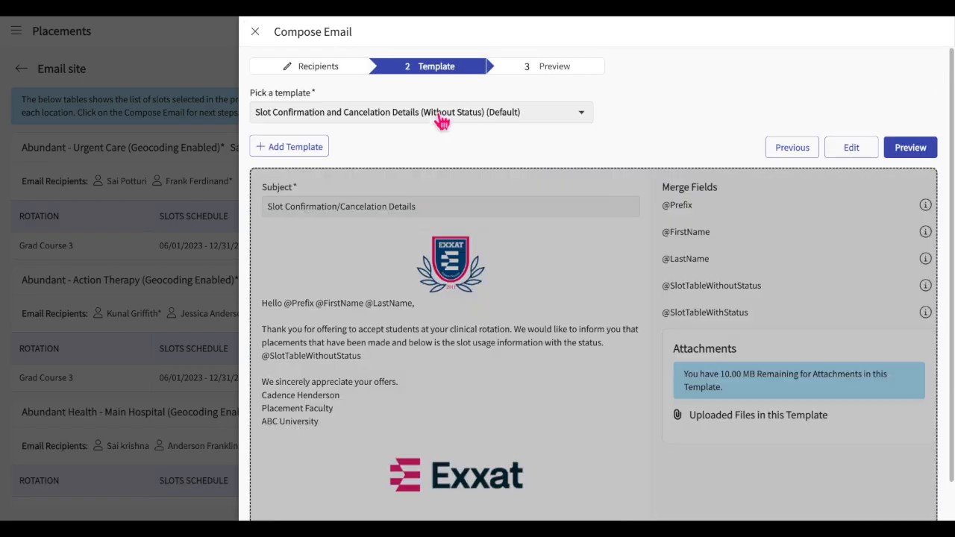
{"action": "left_click", "coordinate": [438, 120]}
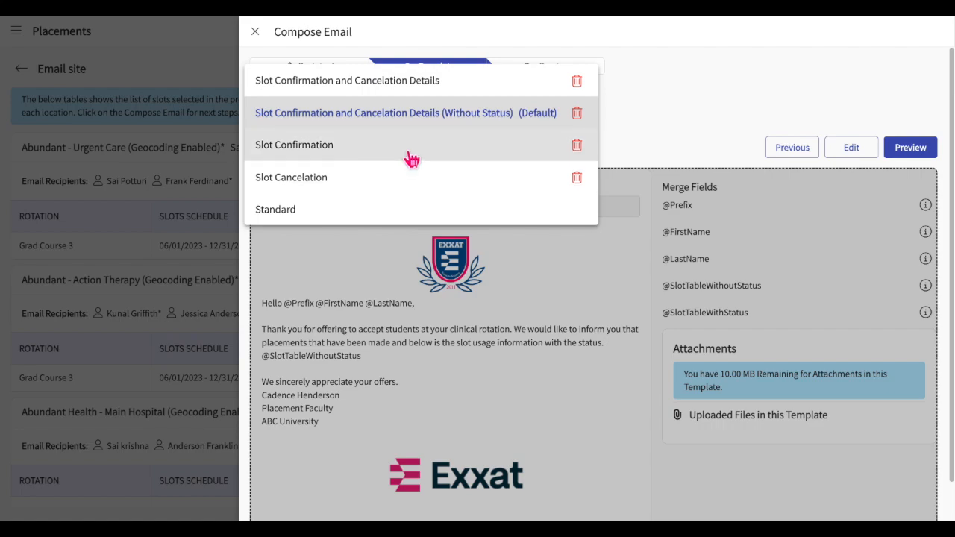
{"action": "left_click", "coordinate": [374, 221]}
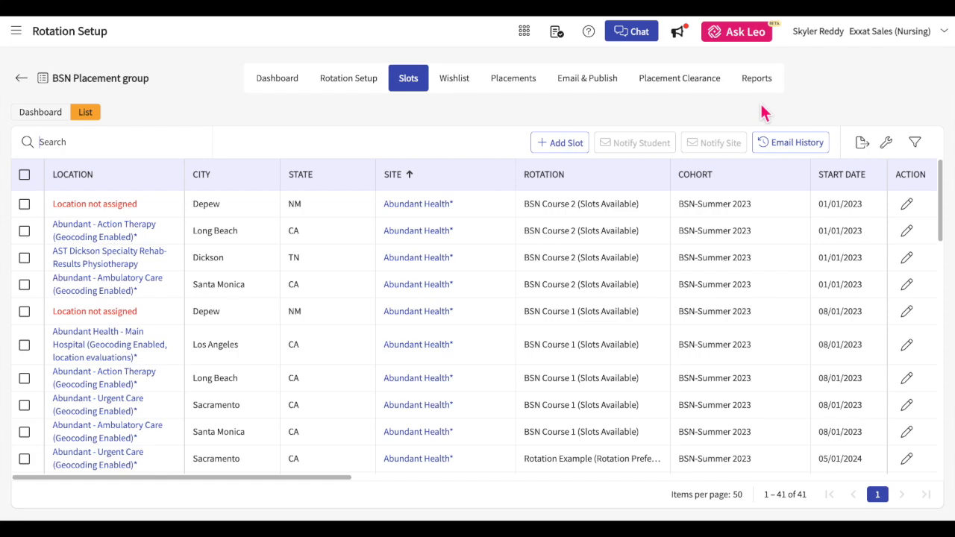
Show site email history, try a 10/01/2024–10/31/2024 date filter, then reset the dates.
{"action": "left_click", "coordinate": [794, 149]}
{"action": "left_click", "coordinate": [352, 118]}
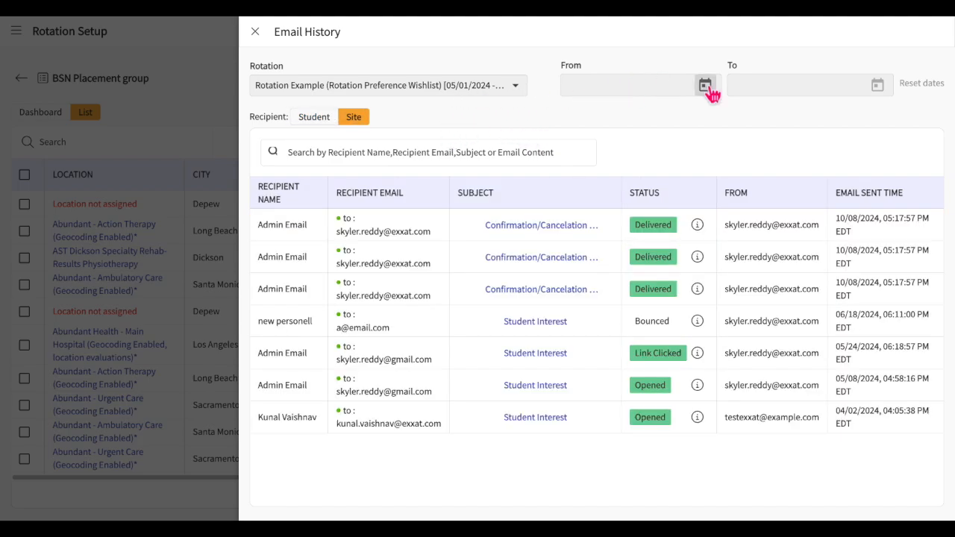
{"action": "left_click", "coordinate": [706, 87]}
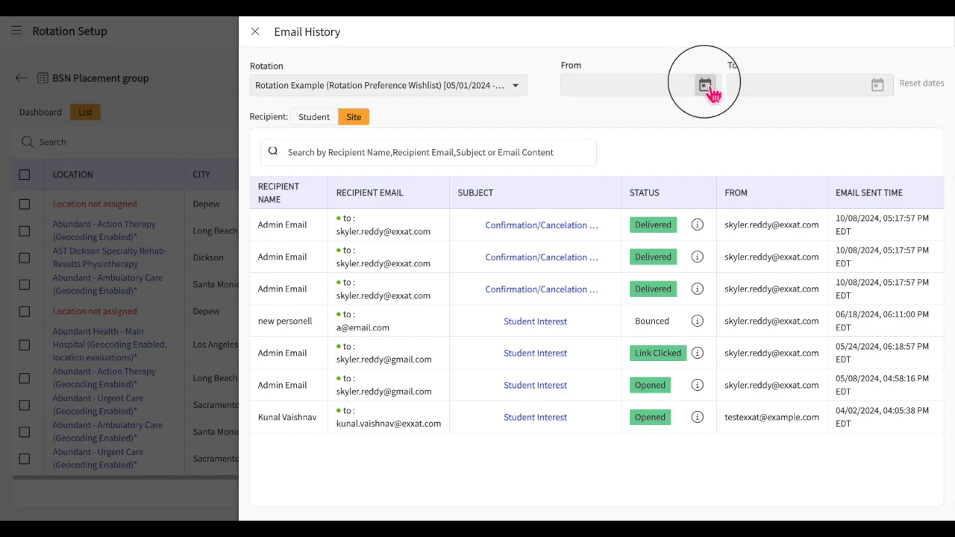
{"action": "left_click", "coordinate": [633, 211]}
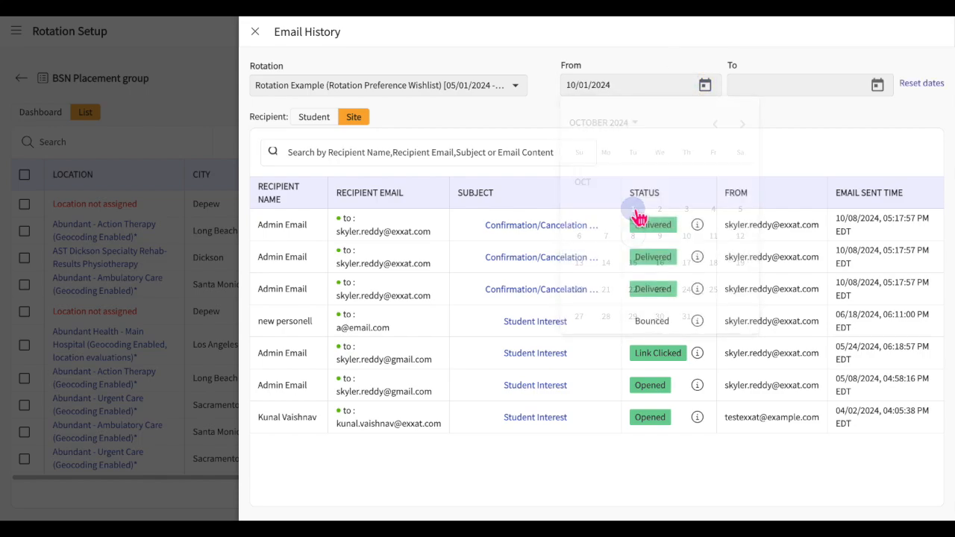
{"action": "left_click", "coordinate": [876, 86]}
{"action": "left_click", "coordinate": [853, 317]}
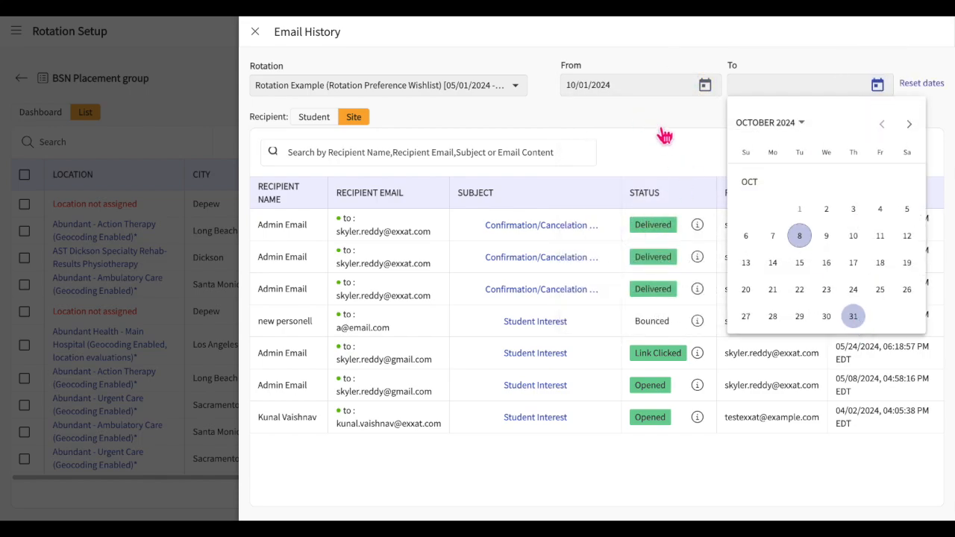
{"action": "left_click", "coordinate": [925, 84]}
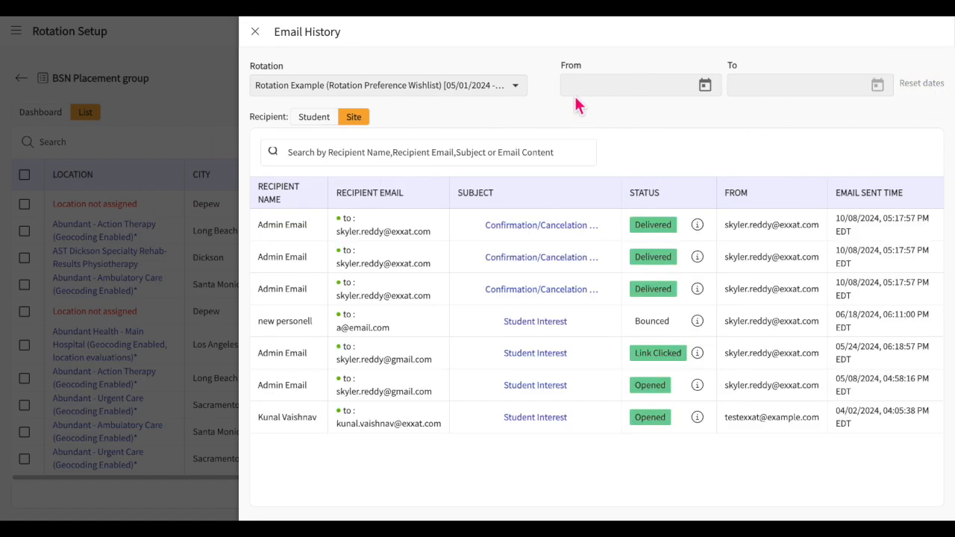
Check the rotation filter list and preview the first sent email's content.
{"action": "left_click", "coordinate": [453, 91]}
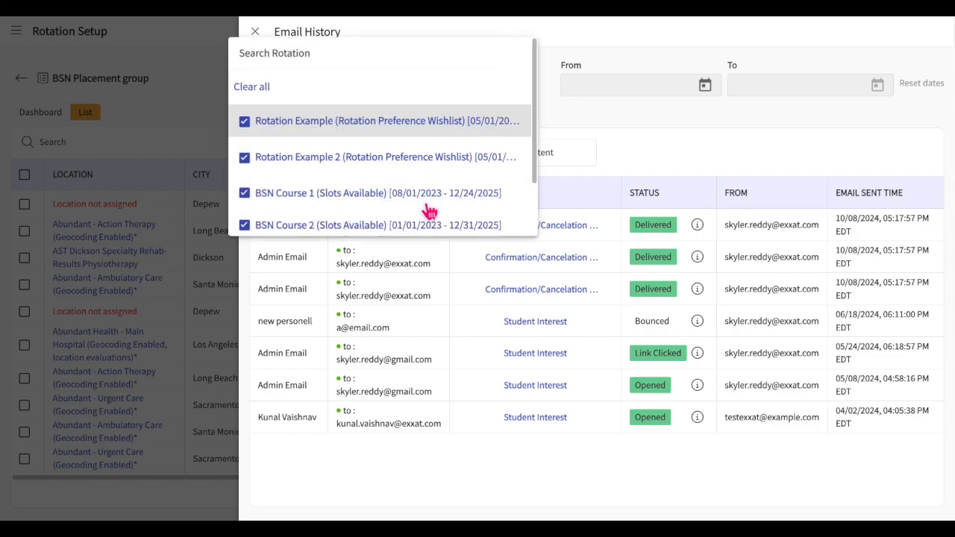
{"action": "left_click", "coordinate": [597, 132]}
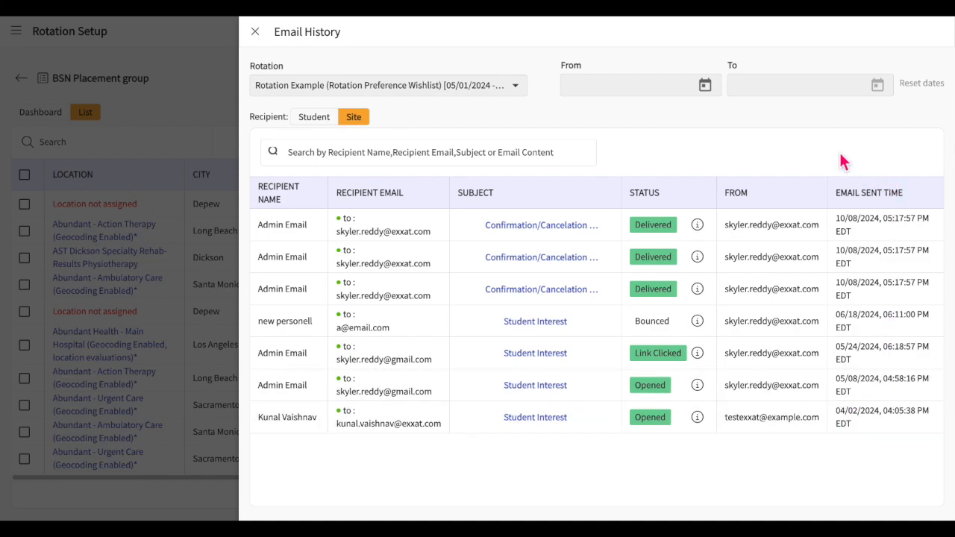
{"action": "left_click", "coordinate": [538, 231]}
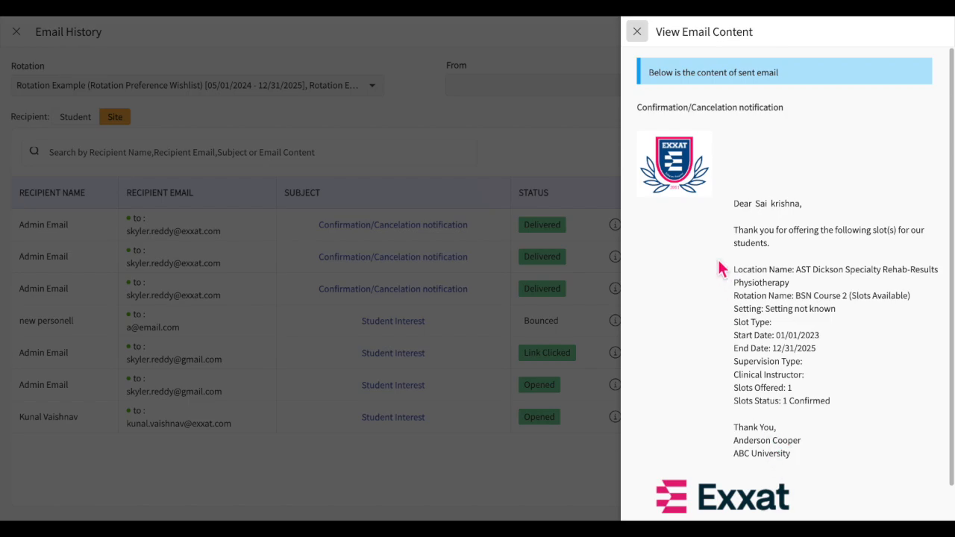
{"action": "left_click", "coordinate": [637, 31]}
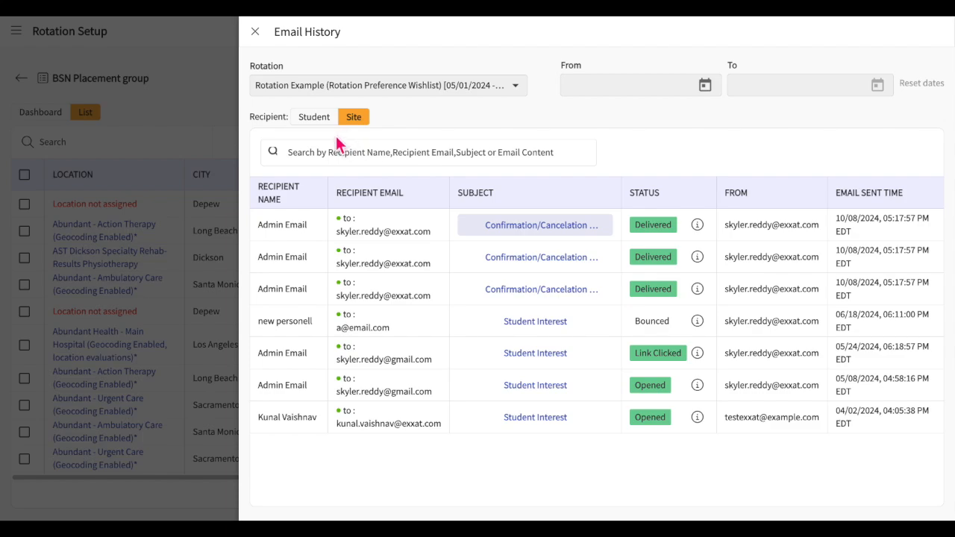
{"action": "left_click", "coordinate": [424, 162]}
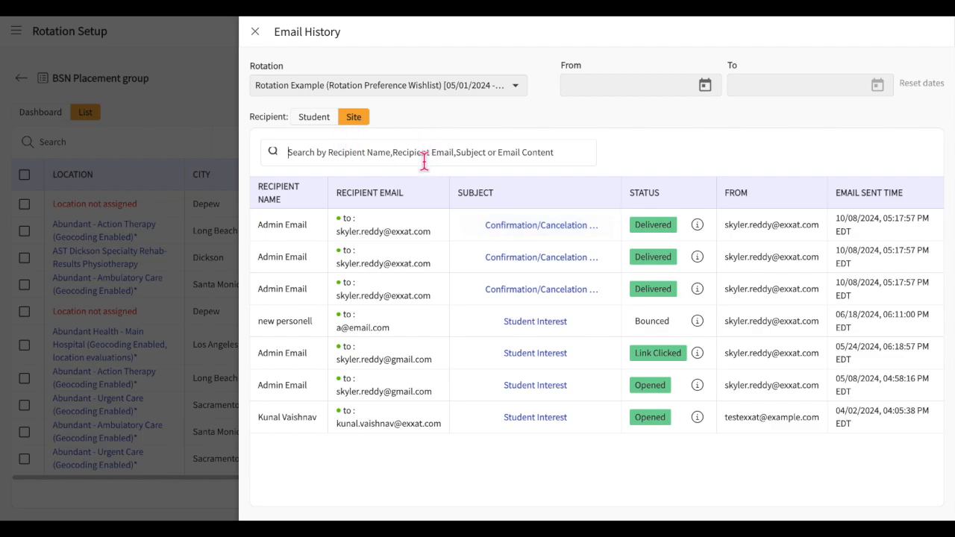